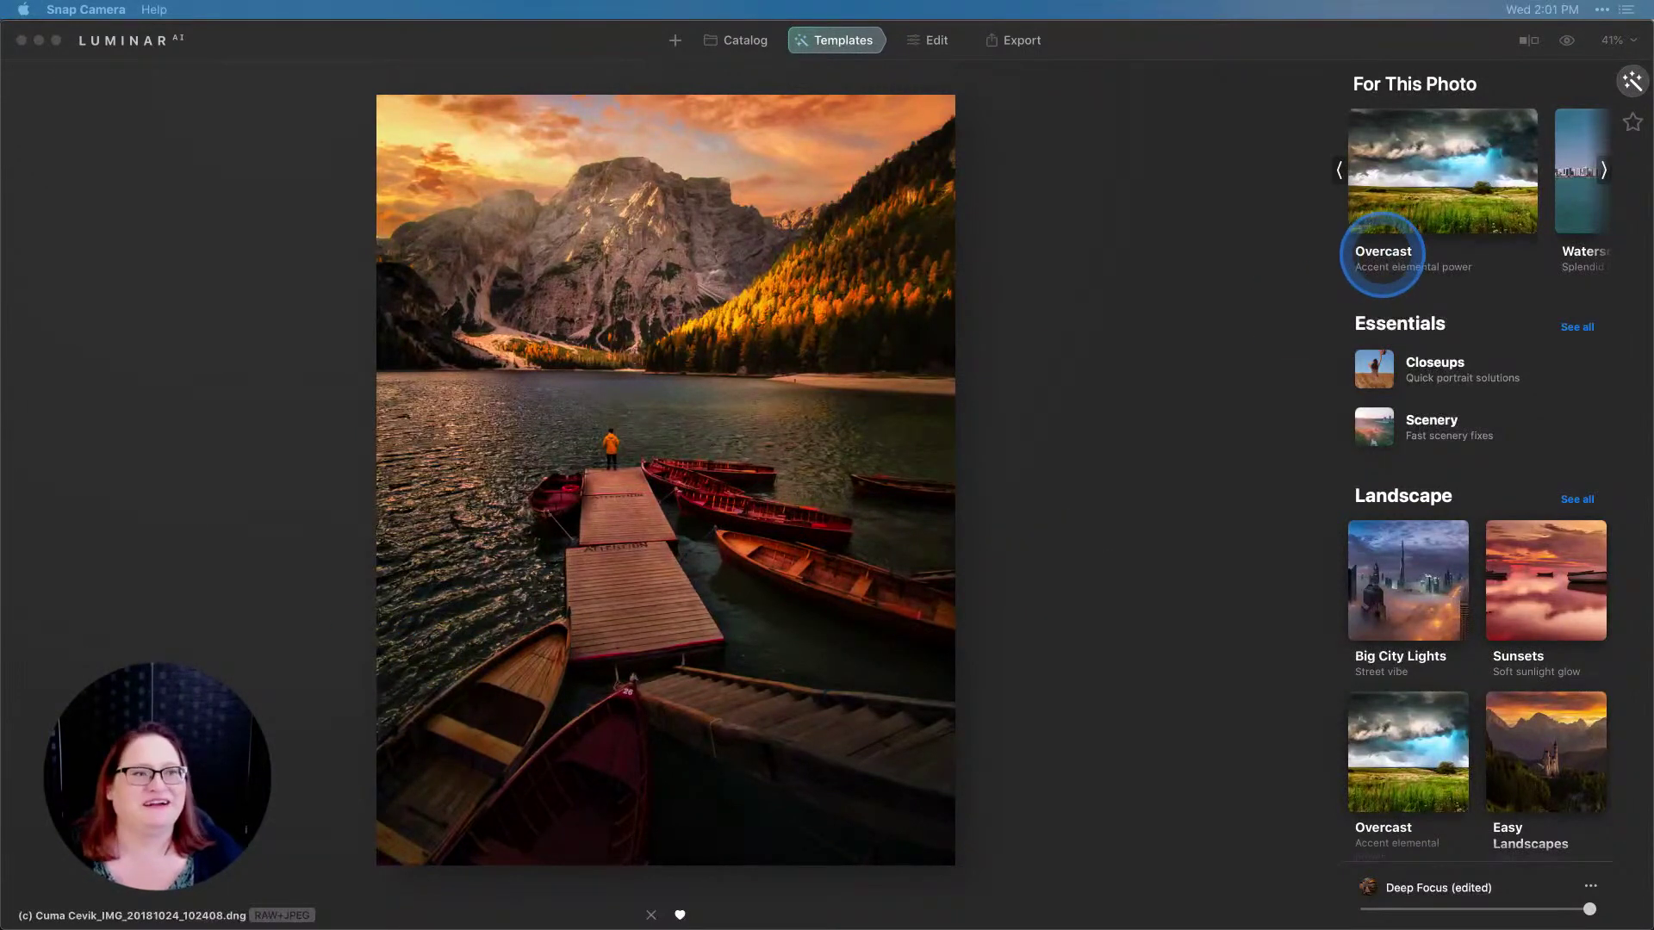
Step: Compare the edited lake photo with its unedited original by toggling the before/after preview
left_click(1545, 68)
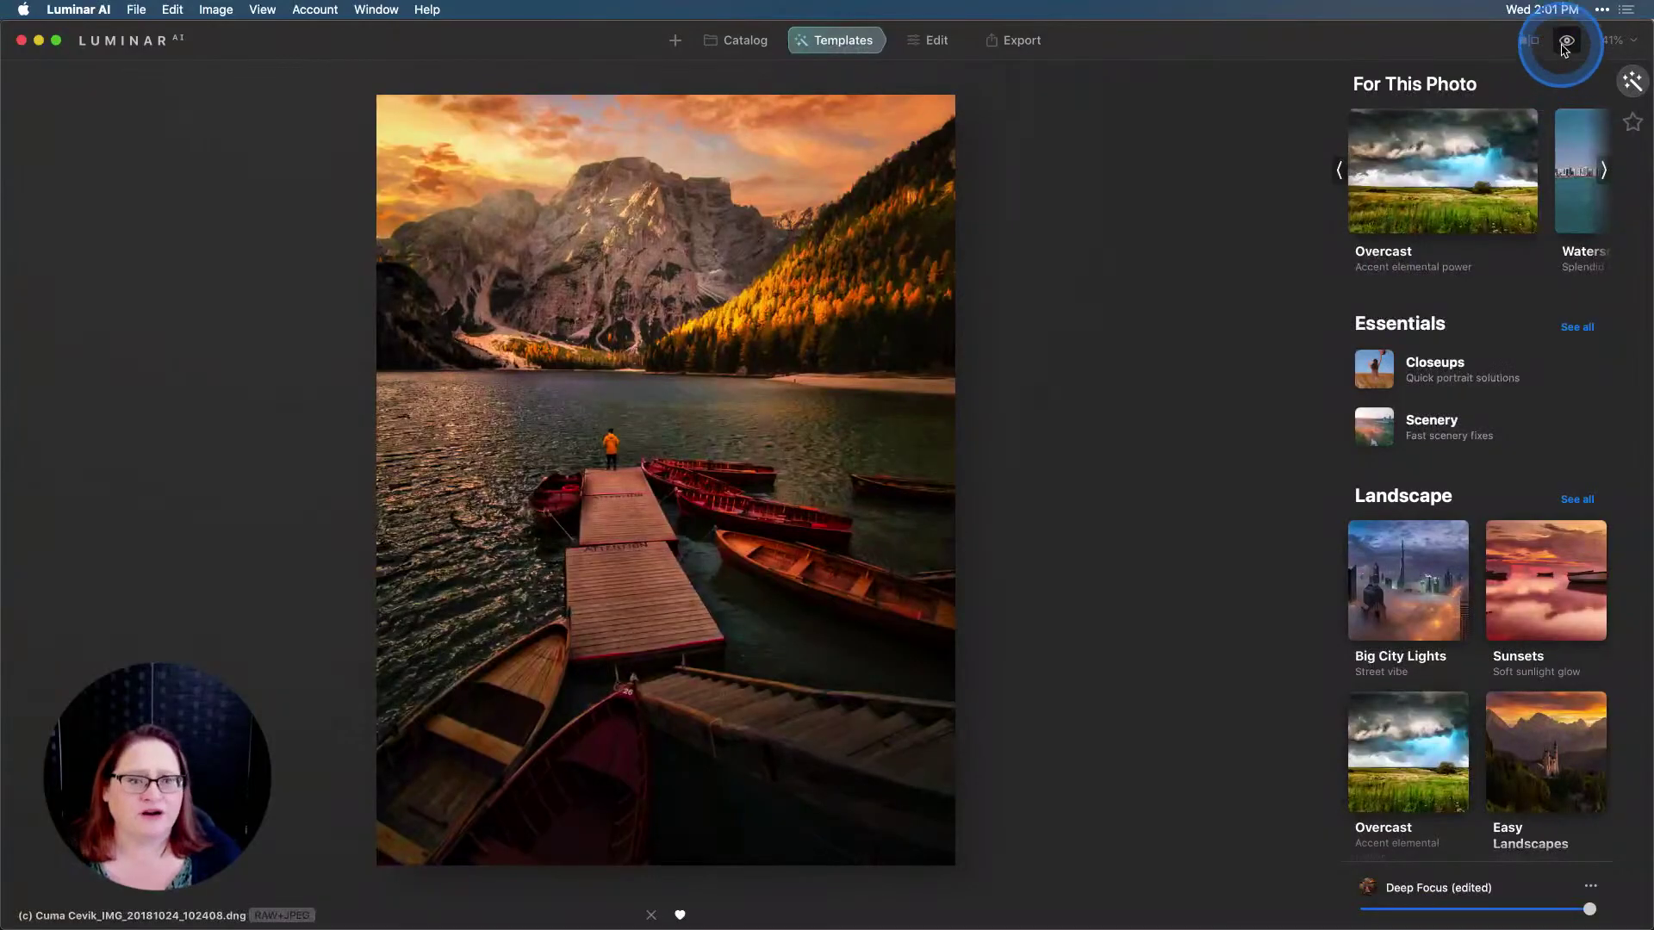
left_click(1563, 43)
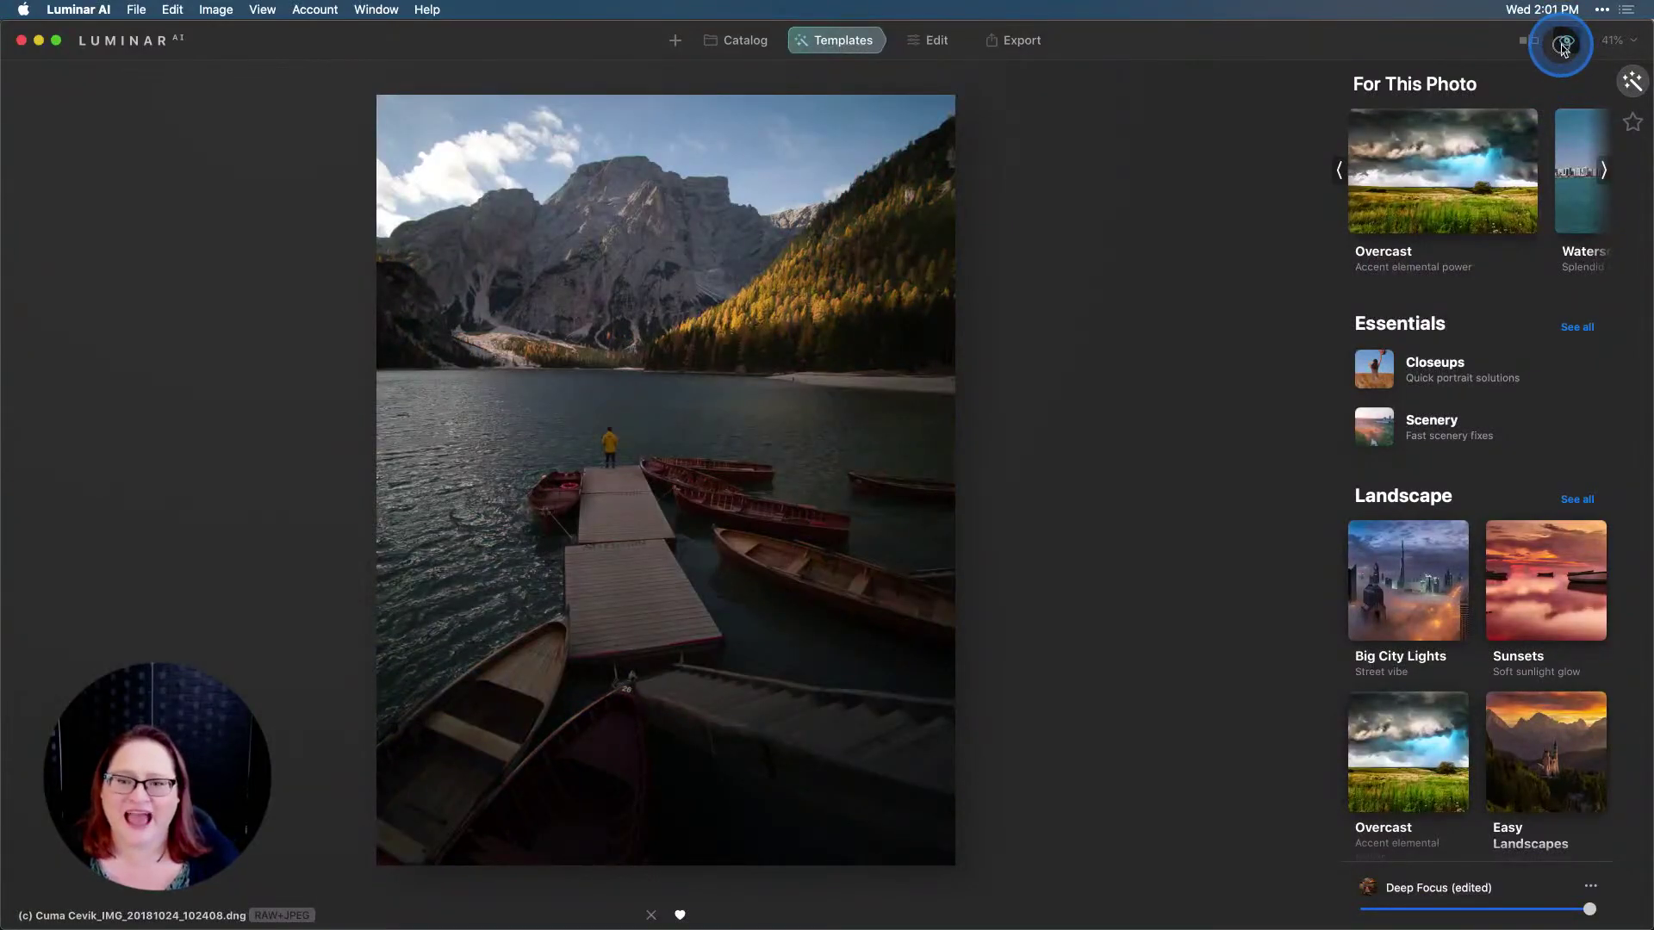
left_click(1564, 43)
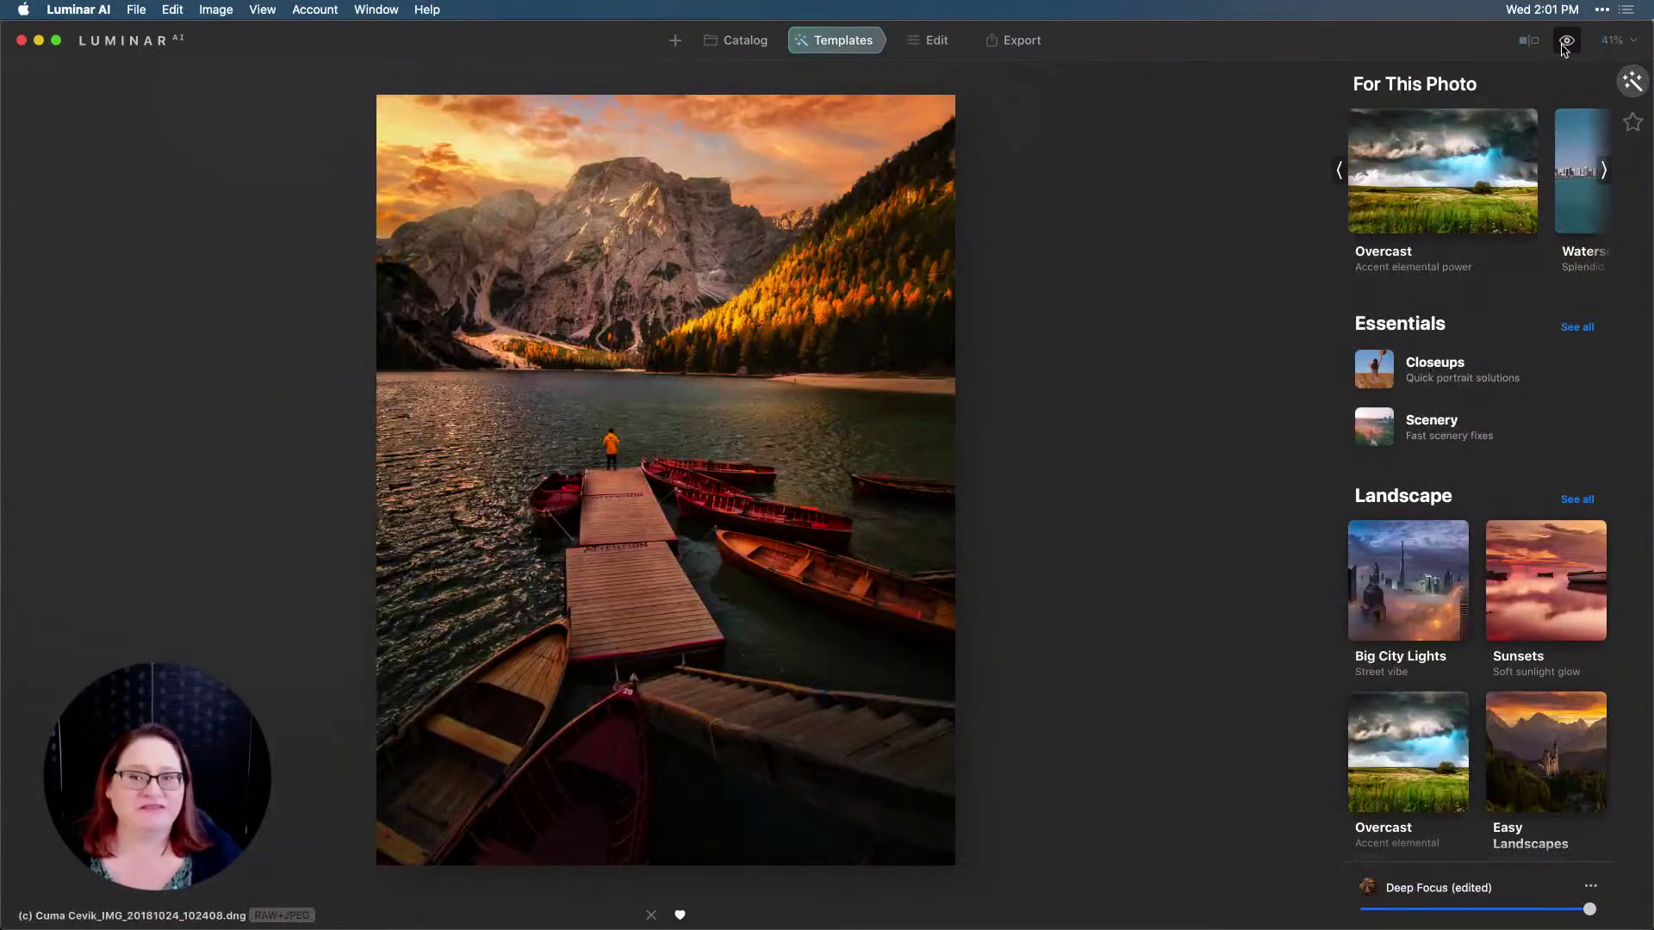
left_click(1564, 45)
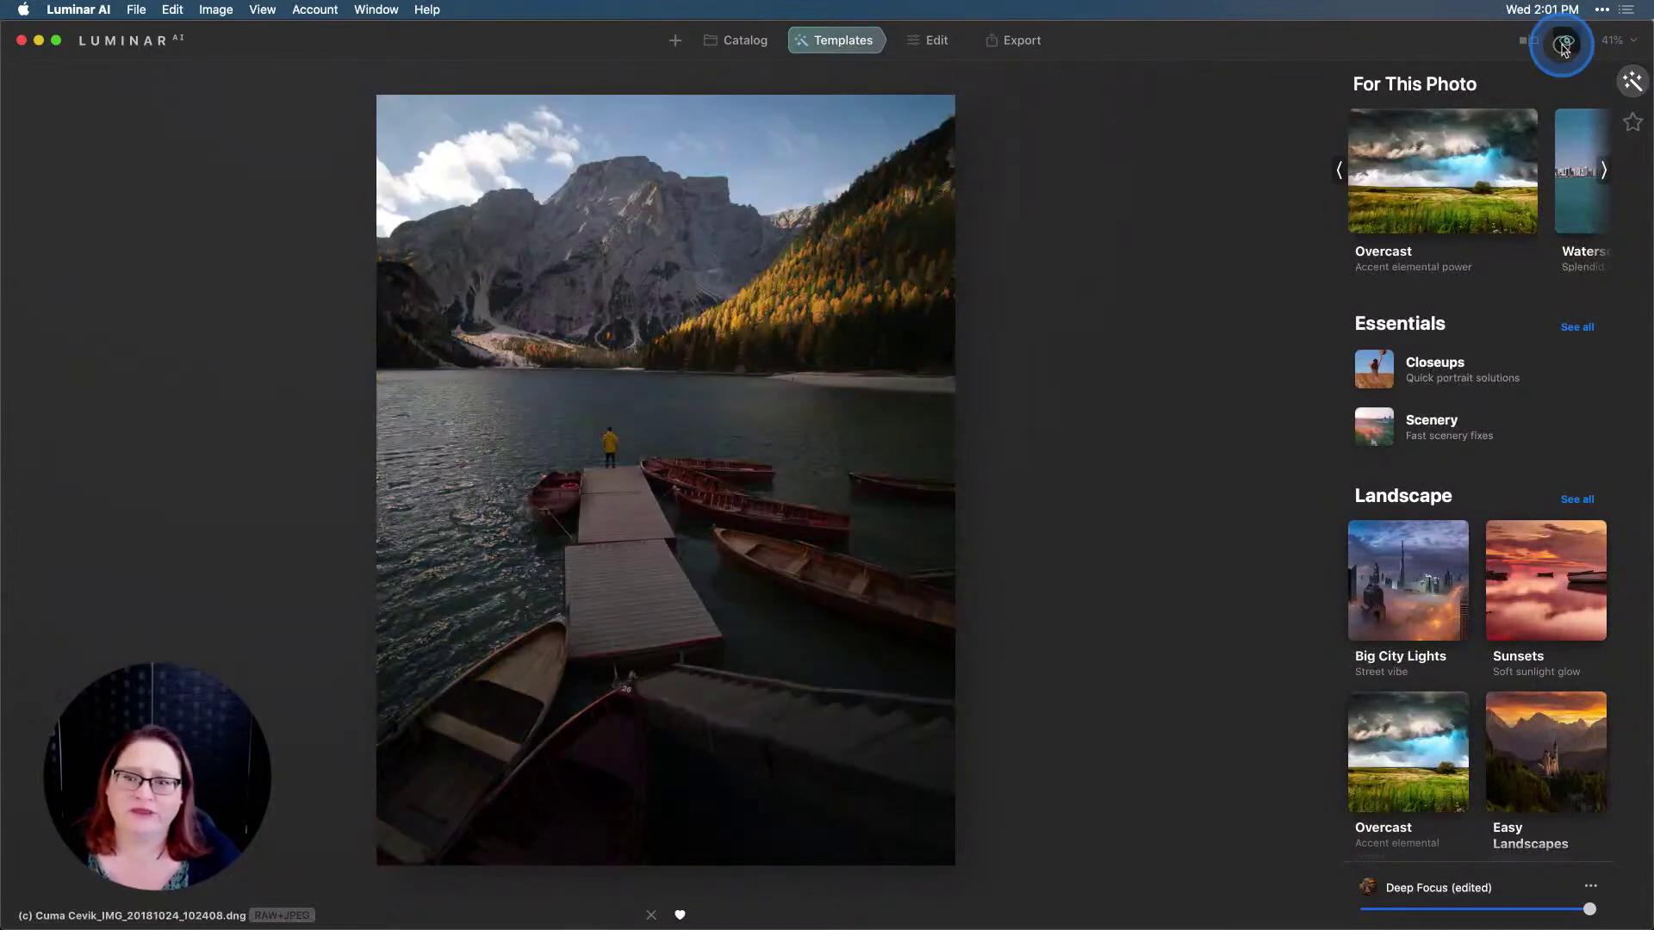
left_click(1564, 45)
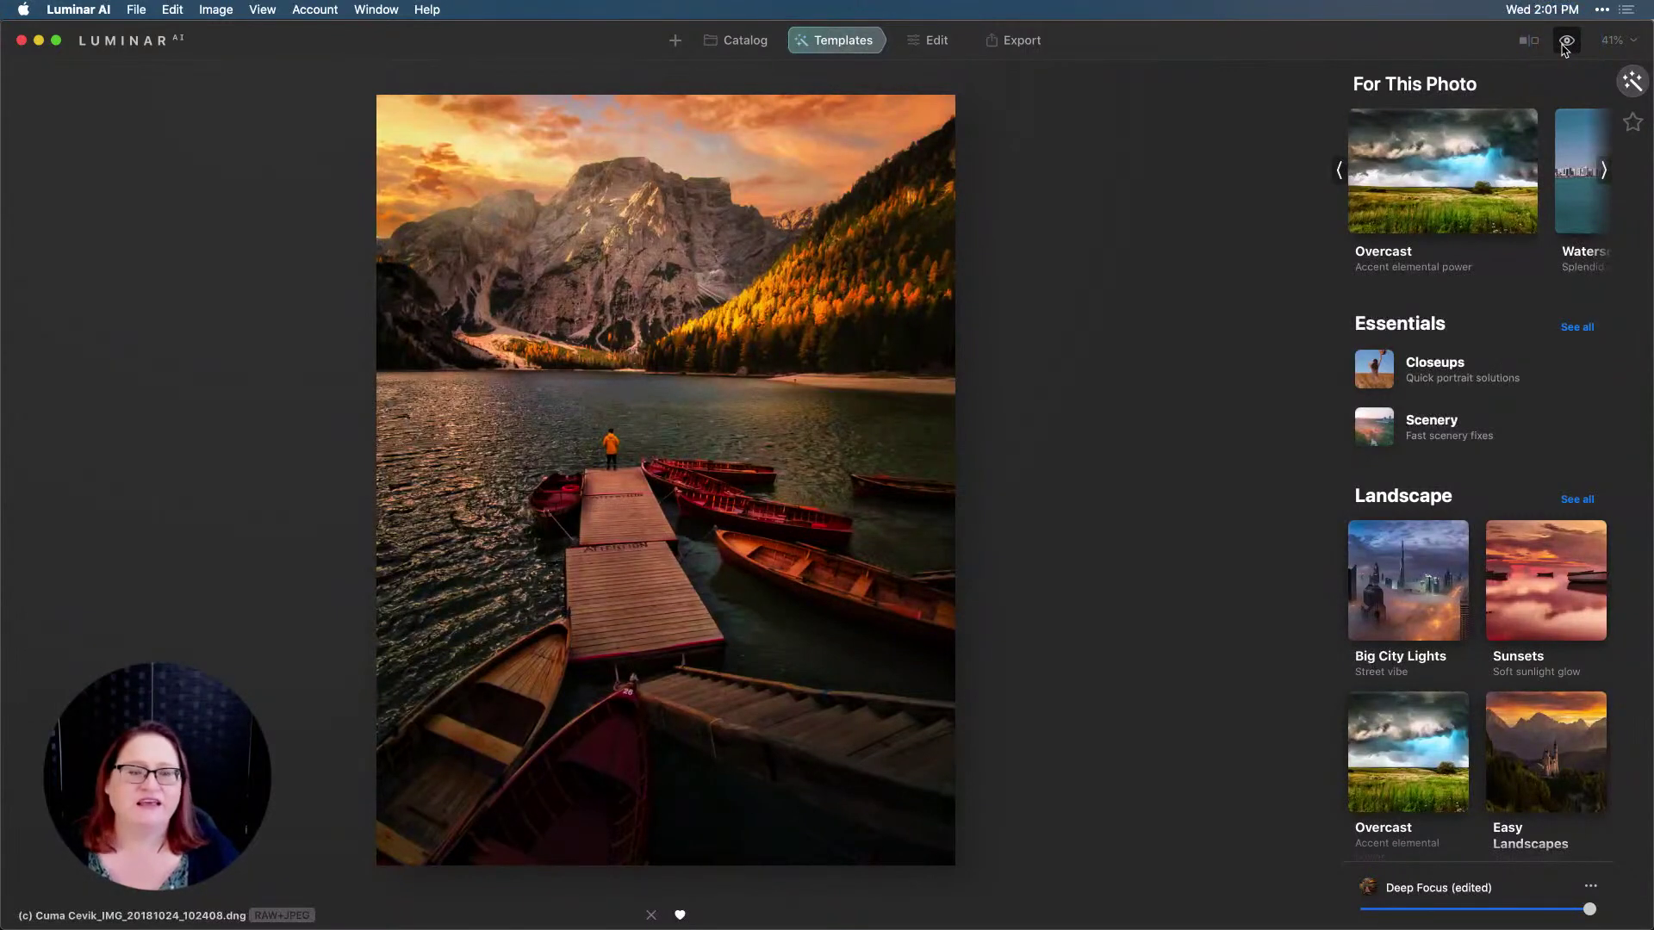
Step: Revert the photo's adjustments to the original
right_click(777, 278)
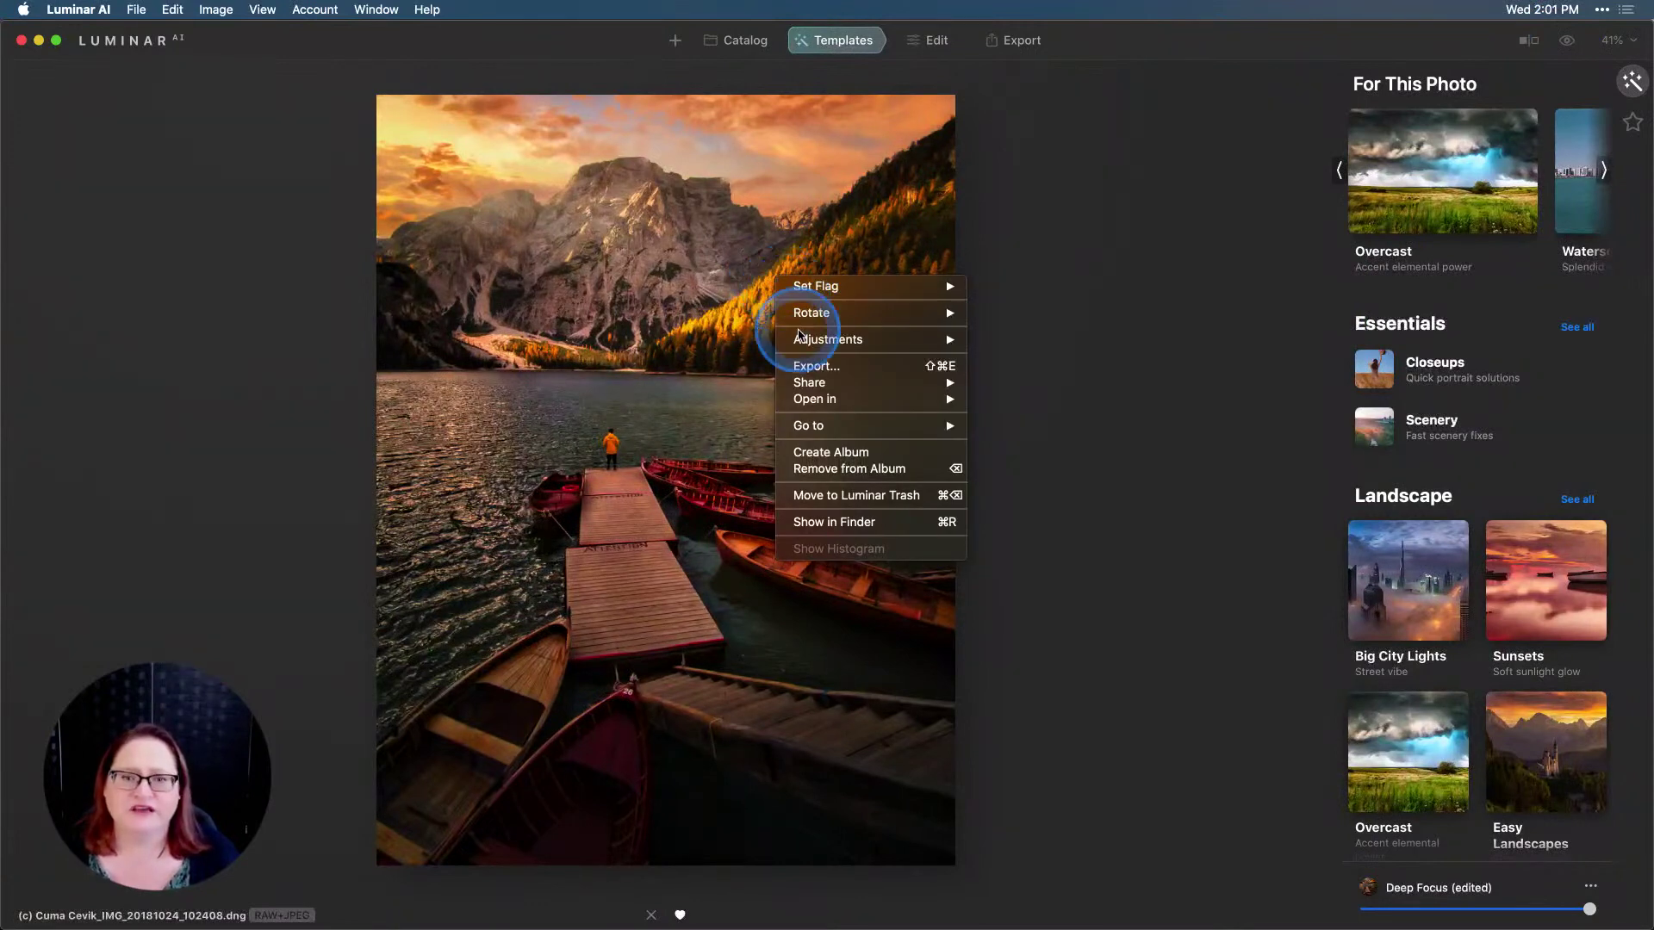
mouse_move(827, 339)
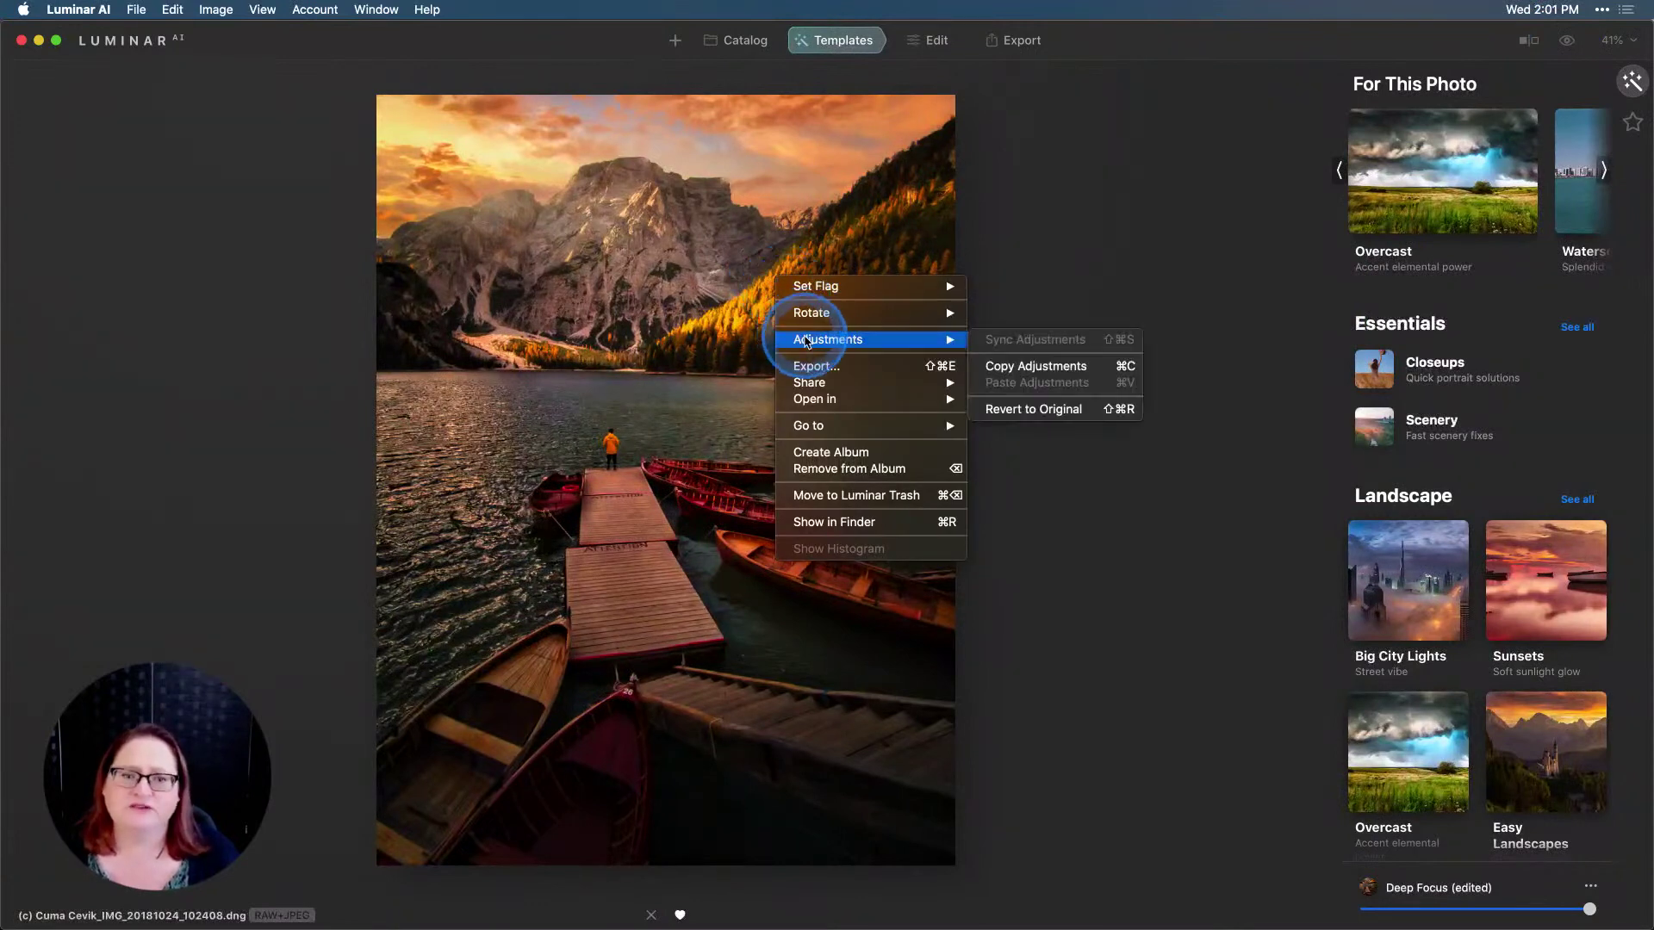
left_click(1031, 409)
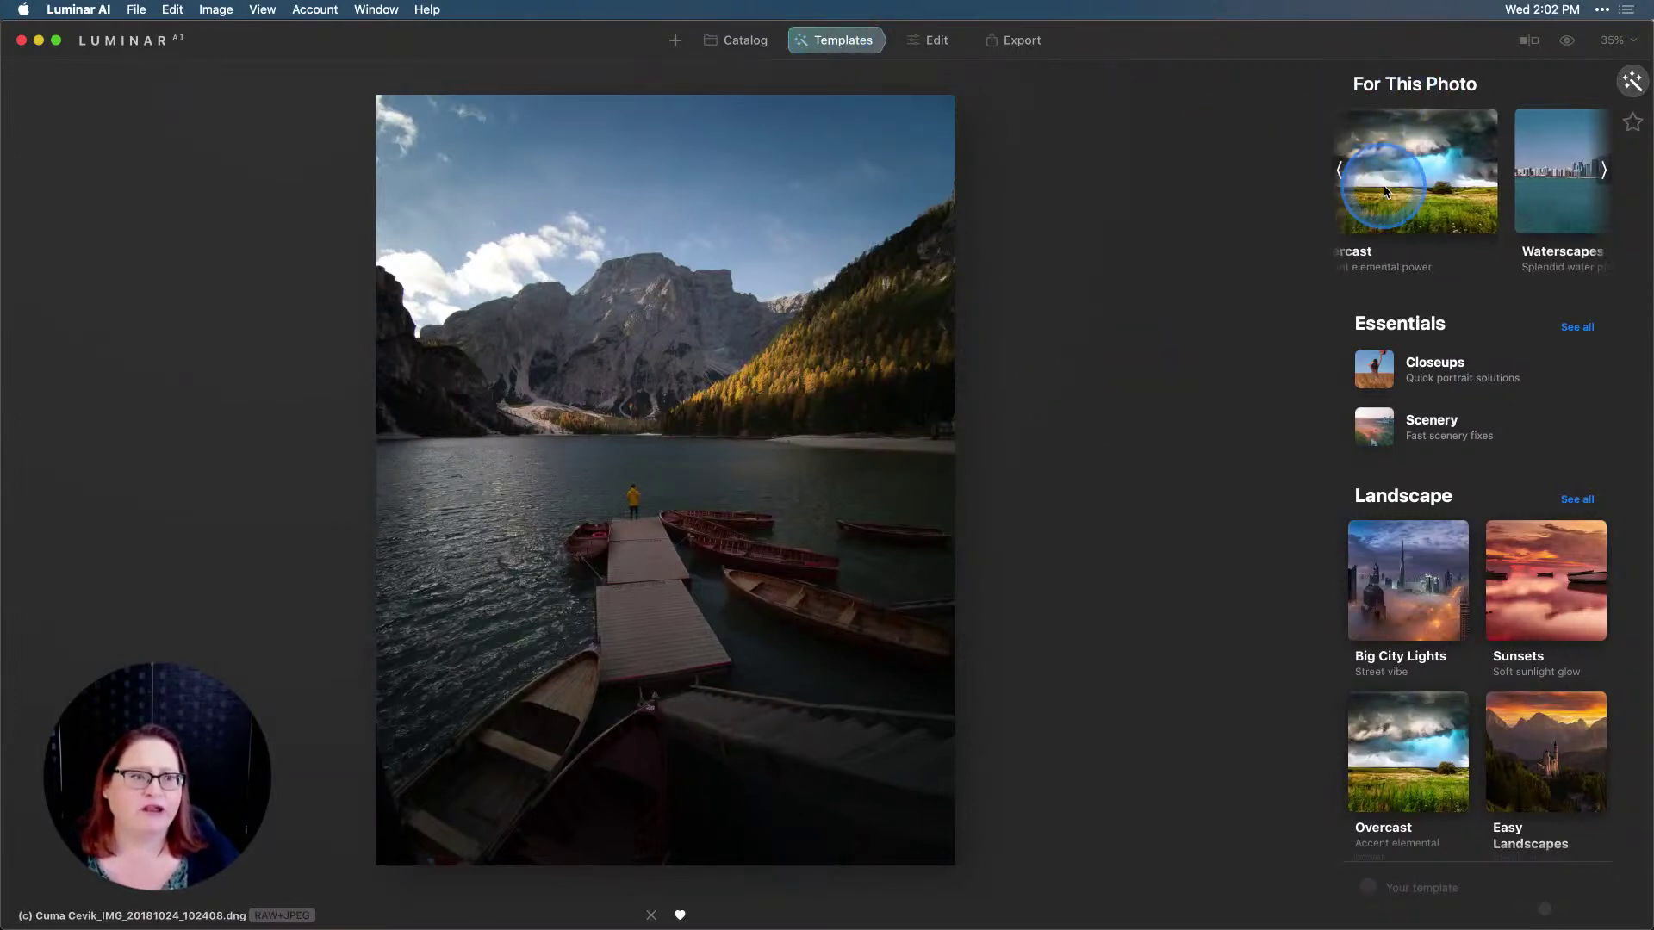
Step: Apply the Deep Focus template from the Waterscapes collection suggested for this photo
scroll(1378, 195, "right", 5)
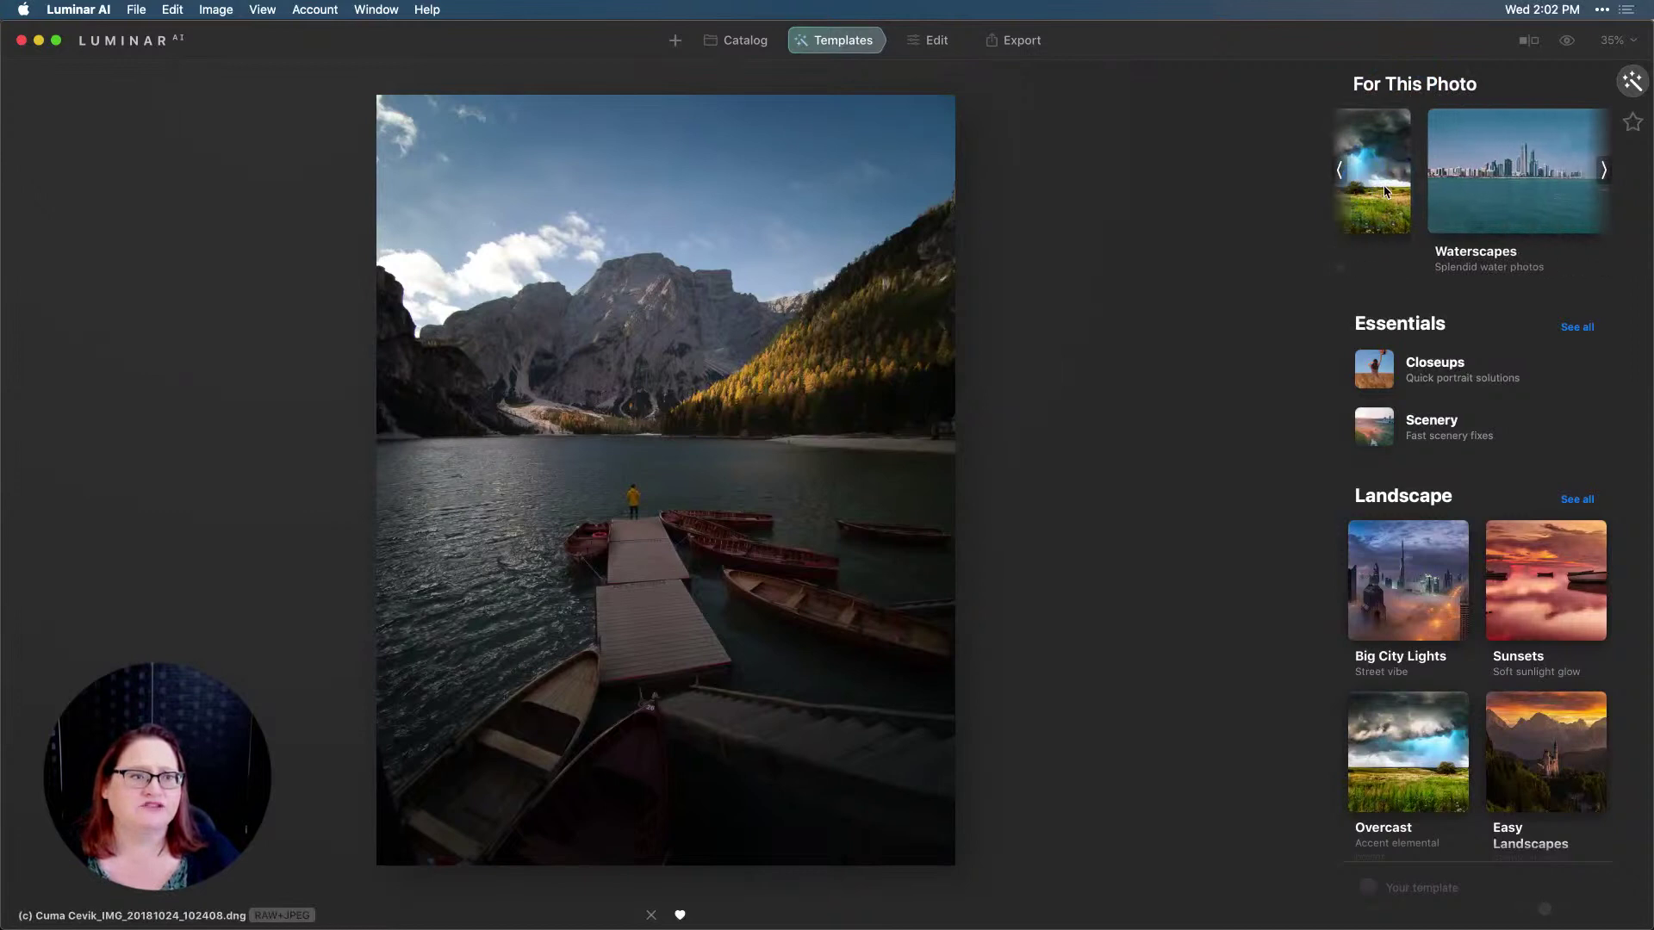
left_click(1442, 197)
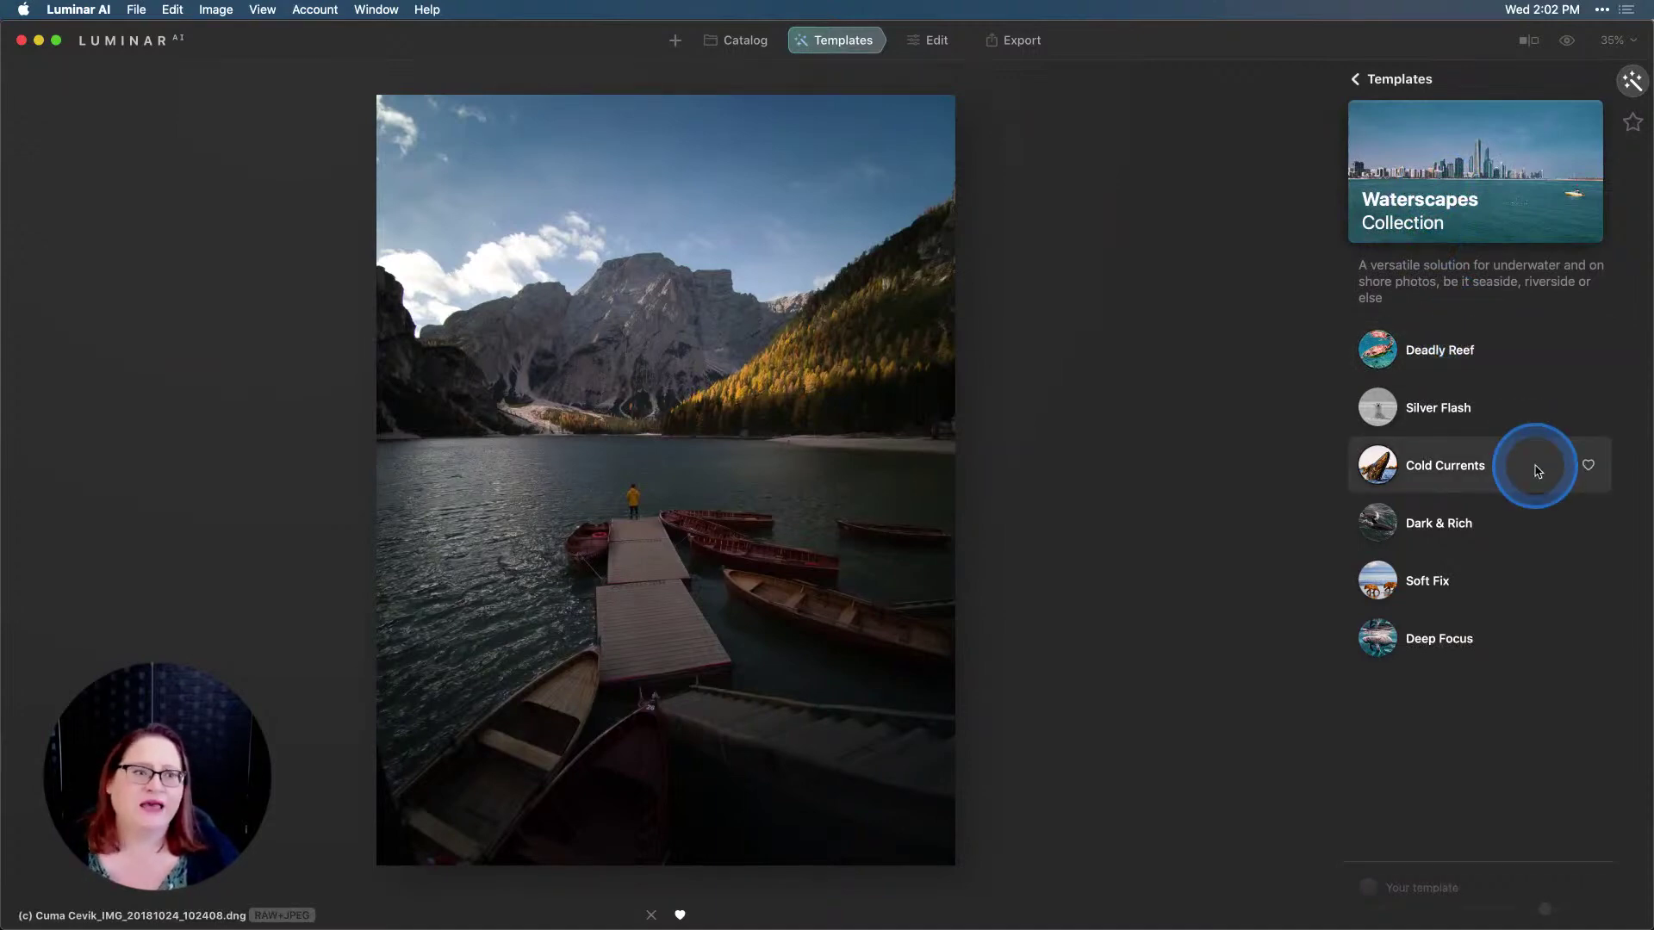
left_click(1456, 631)
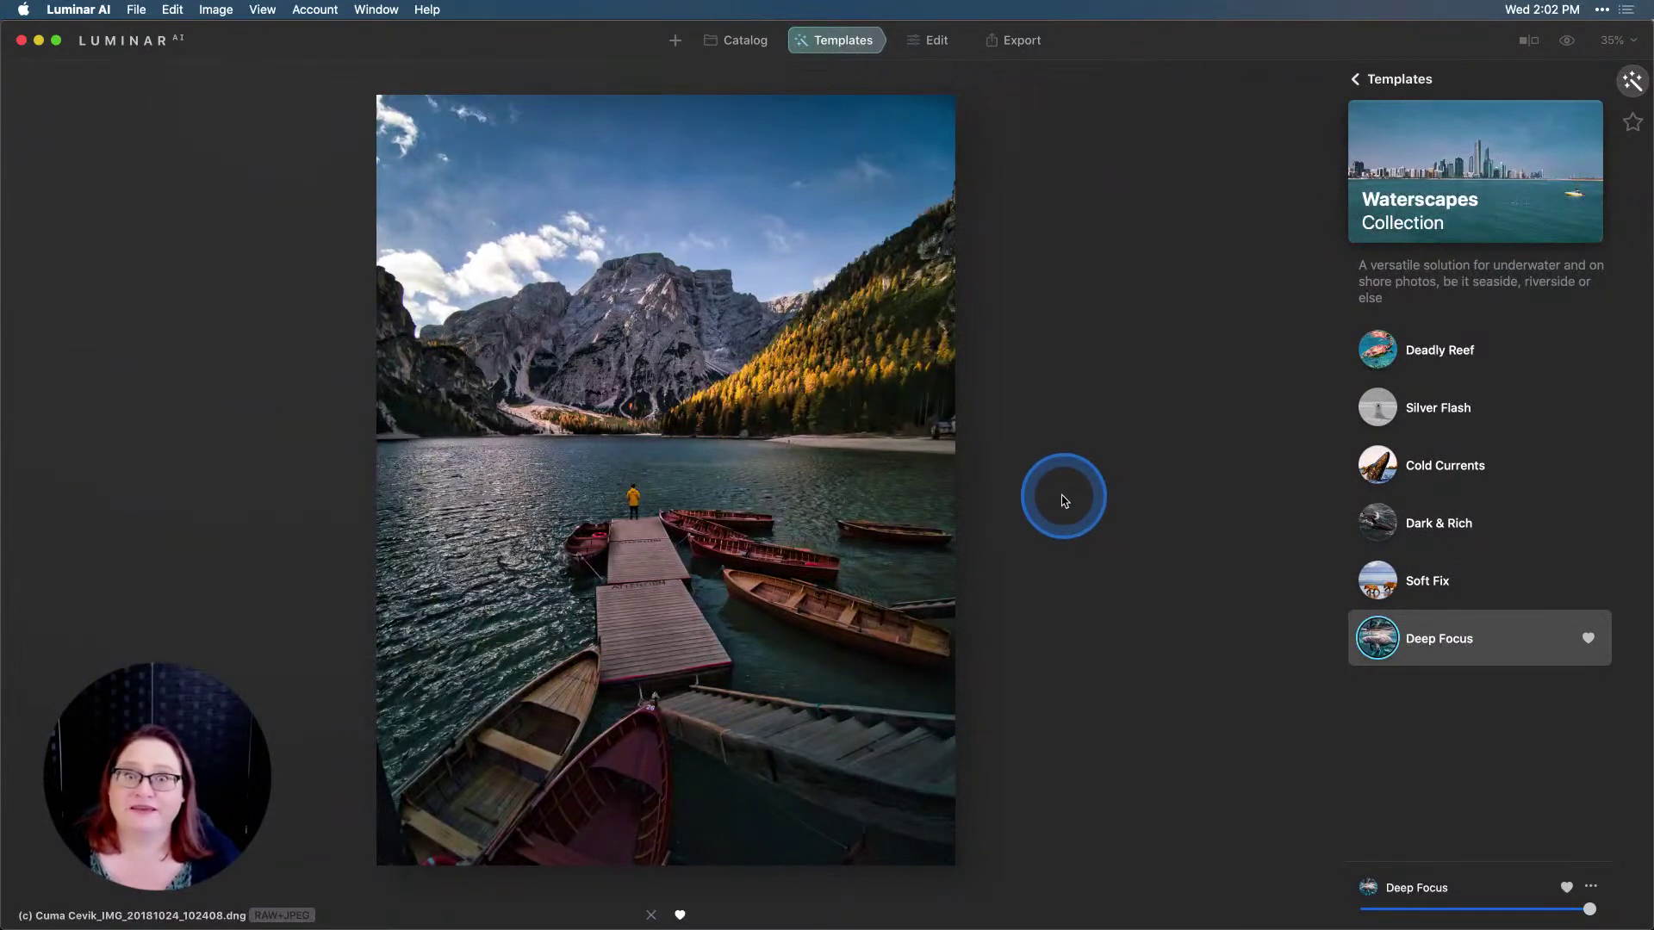
Step: Set the Enhance AI Accent amount to 59 in the editing tools
left_click(951, 55)
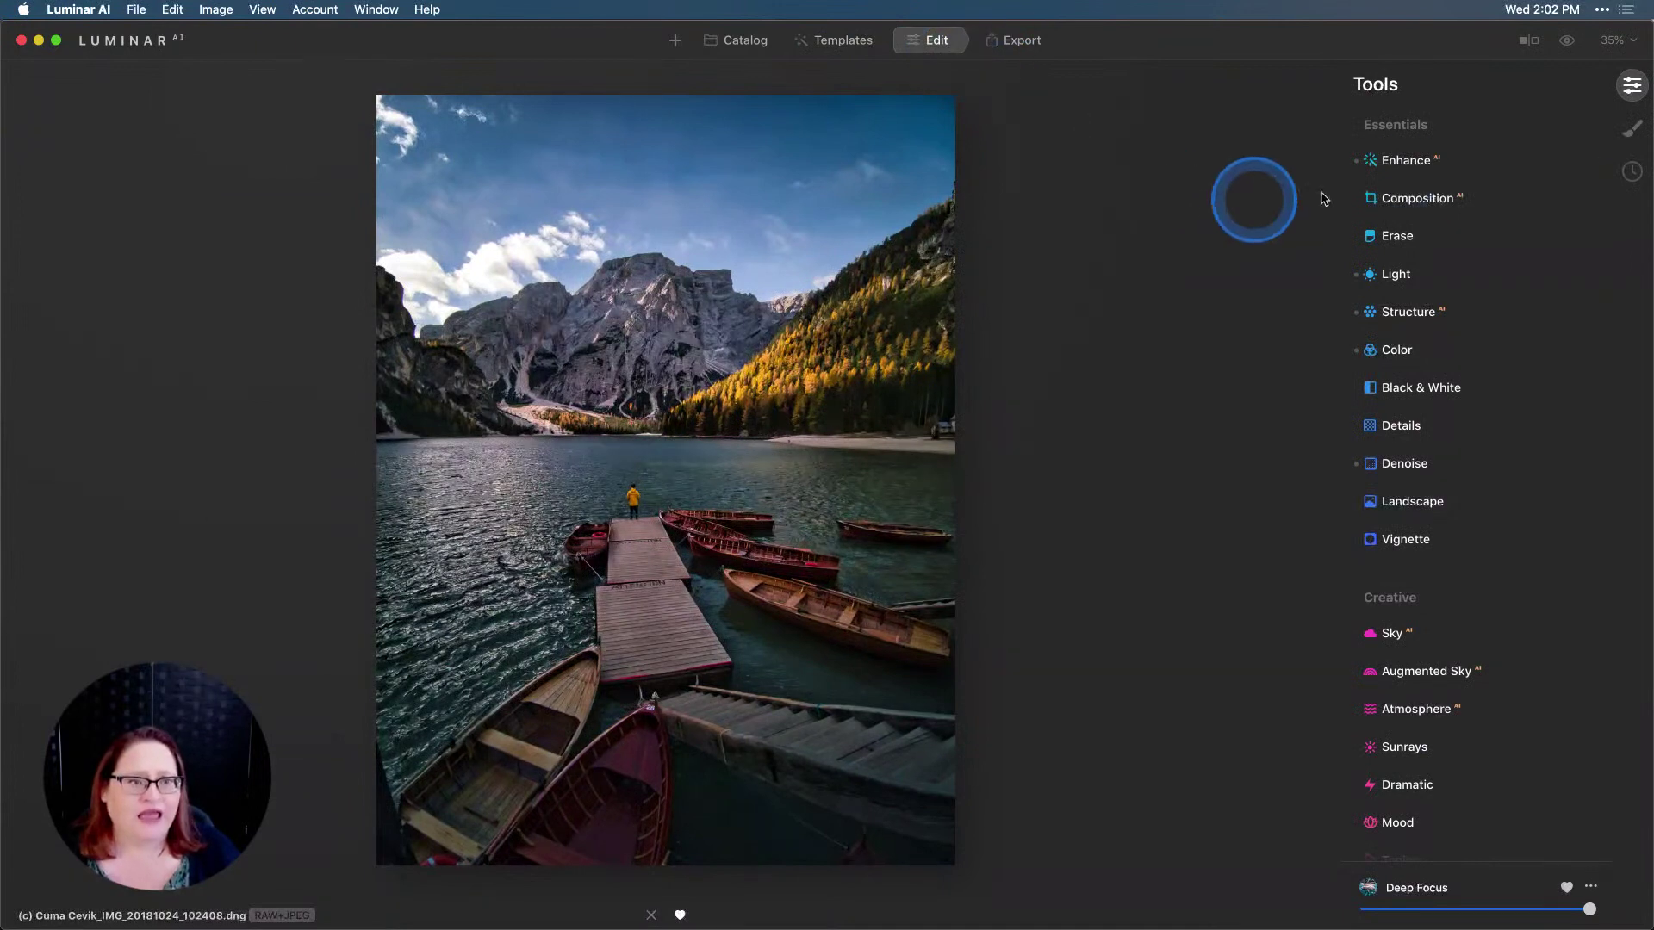
left_click(1404, 160)
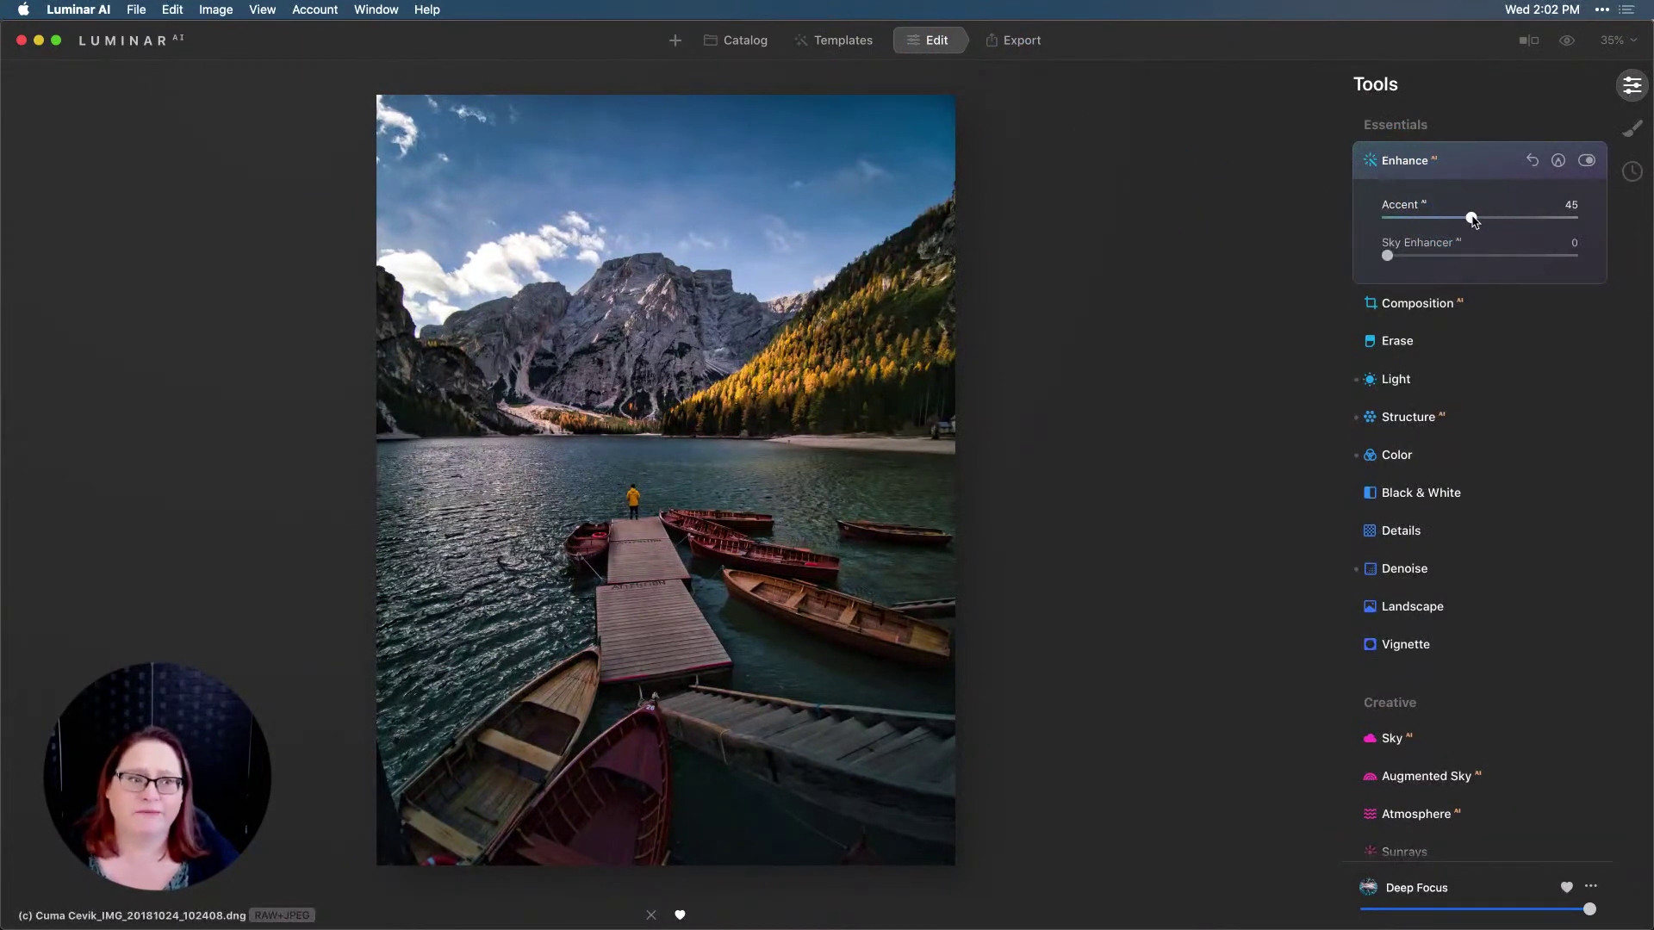
left_click_drag(1473, 219, 1498, 216)
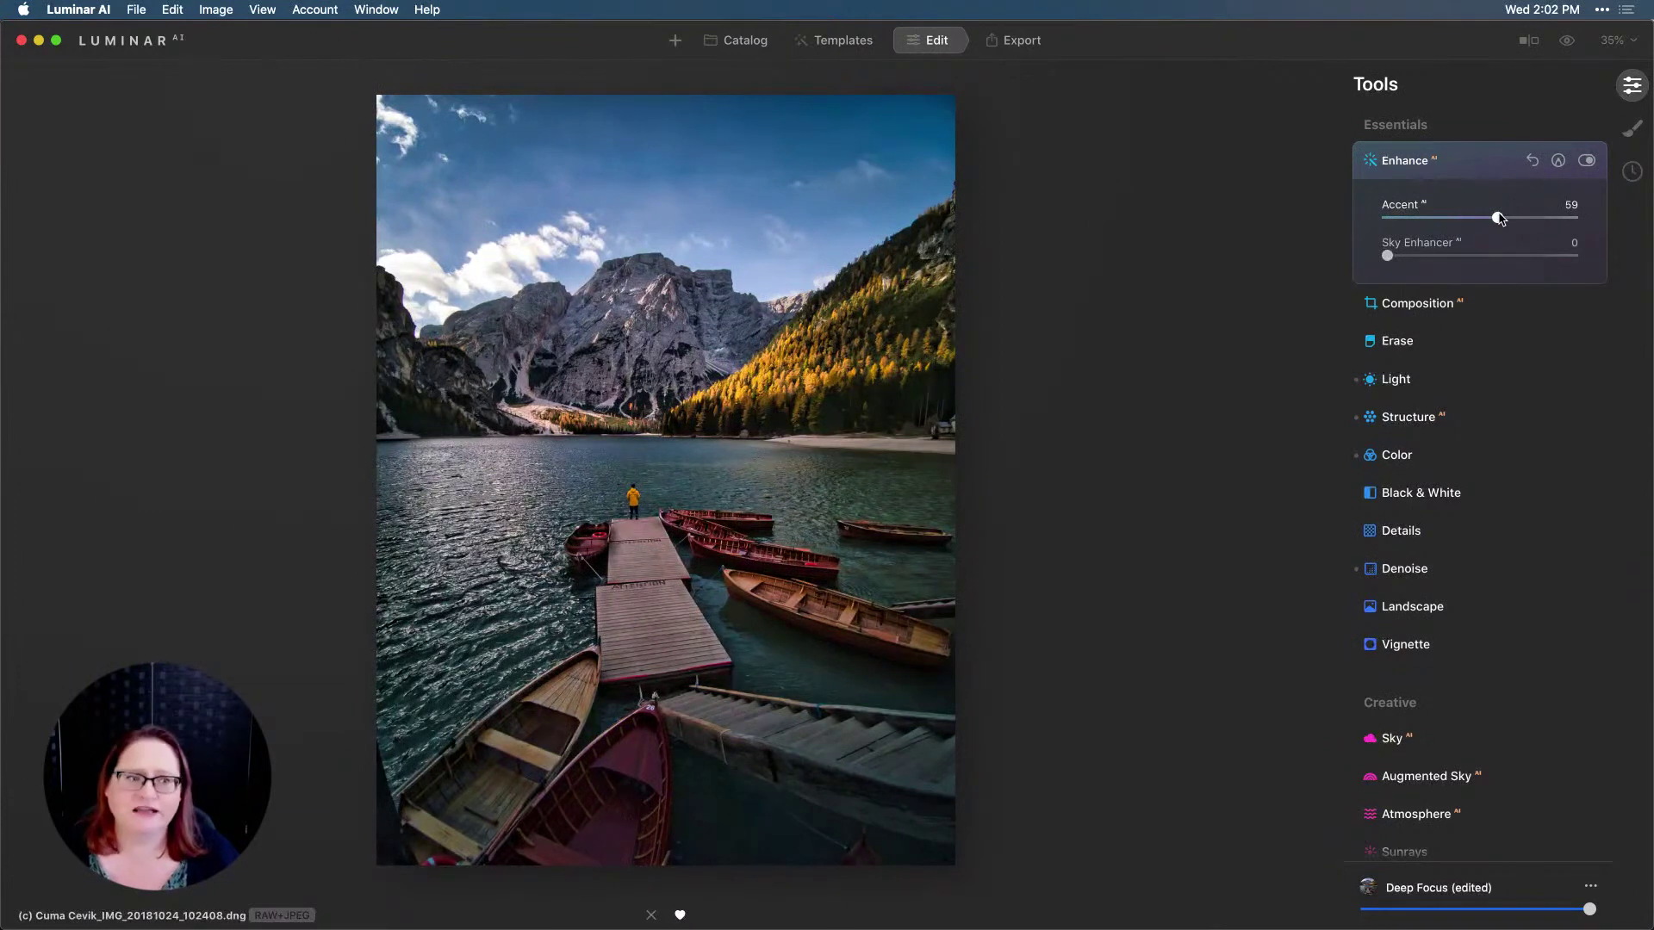
left_click(1503, 211)
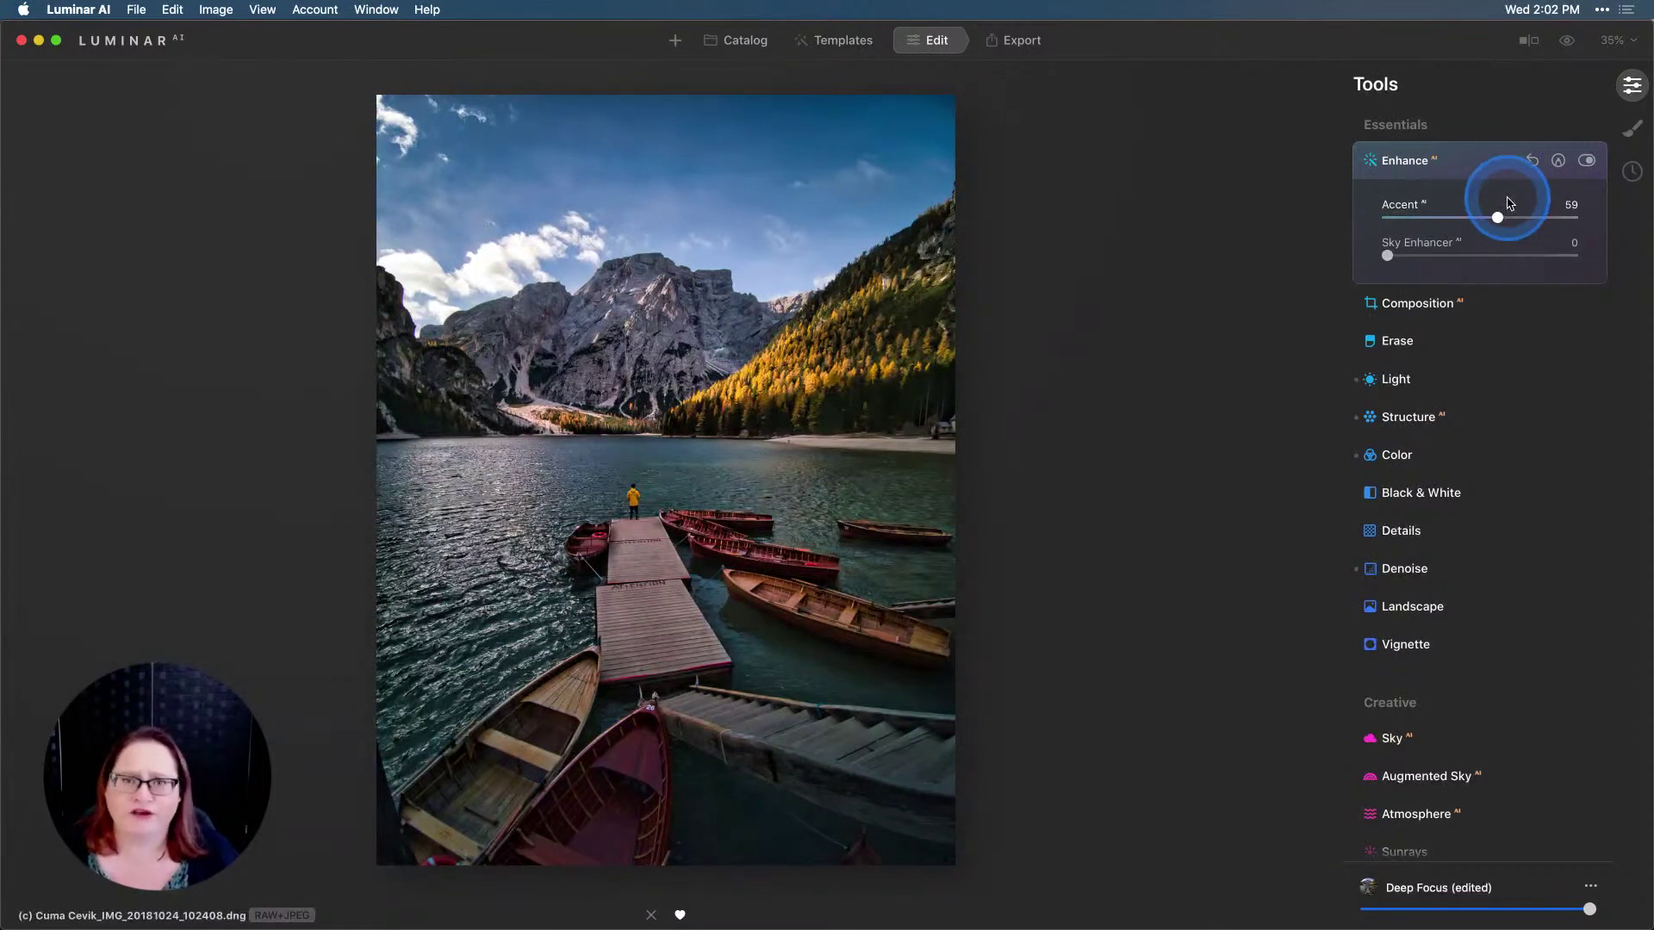
Step: Generate an automatic crop of the photo with Composition AI, keeping the original ratio
left_click(1442, 307)
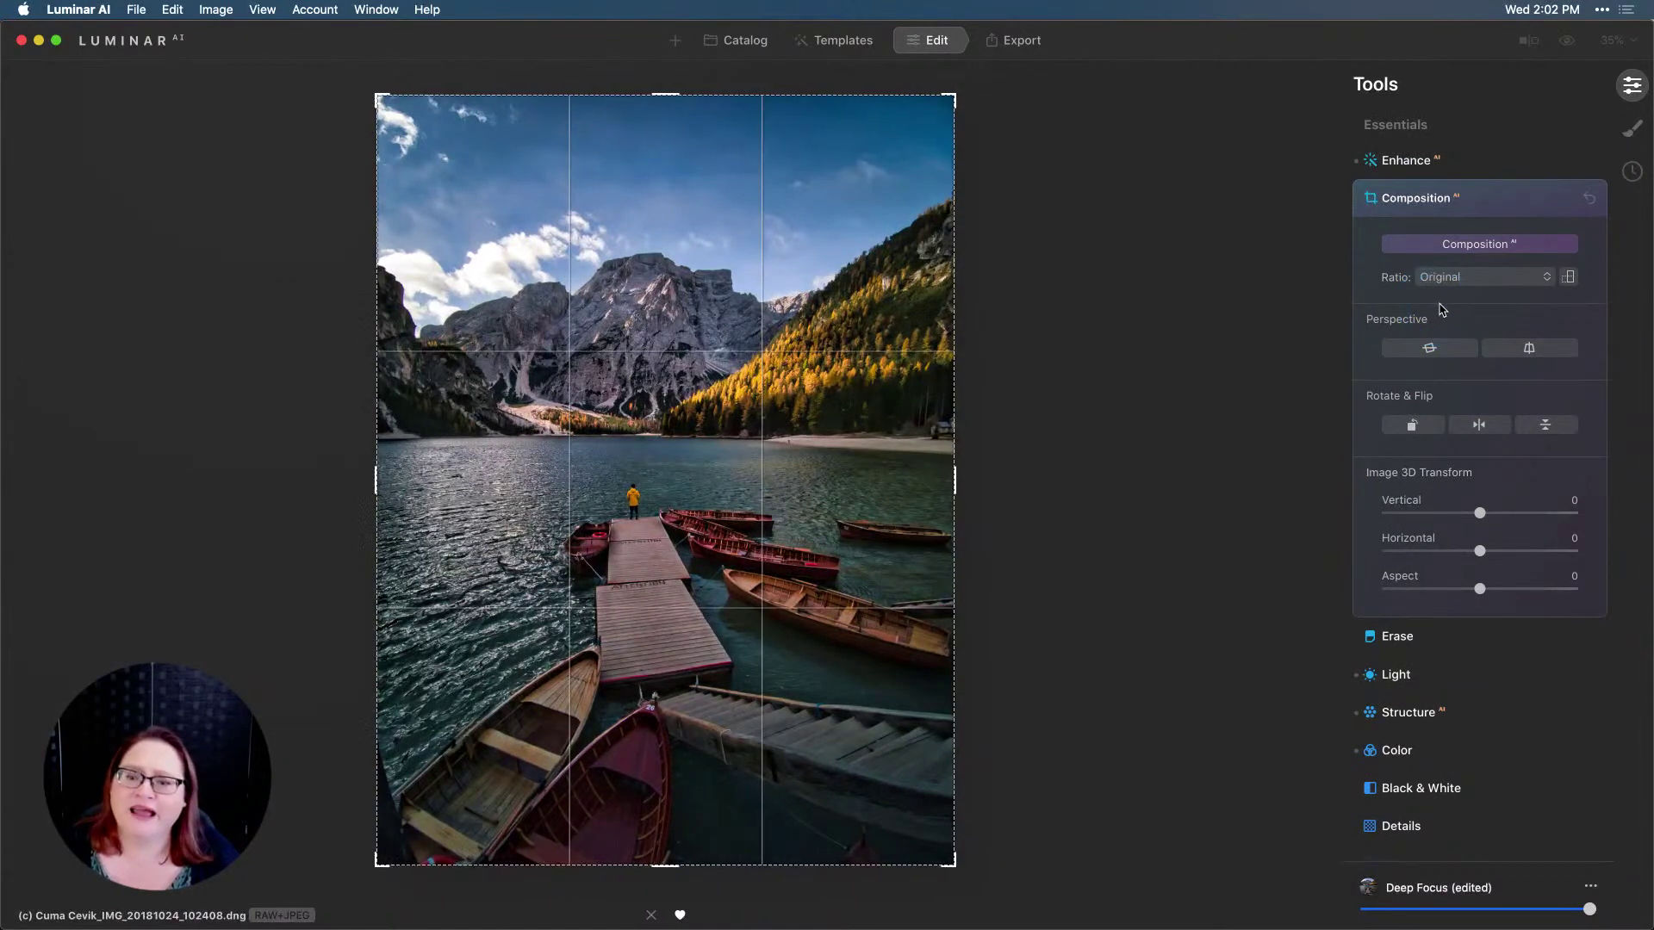
left_click(1505, 245)
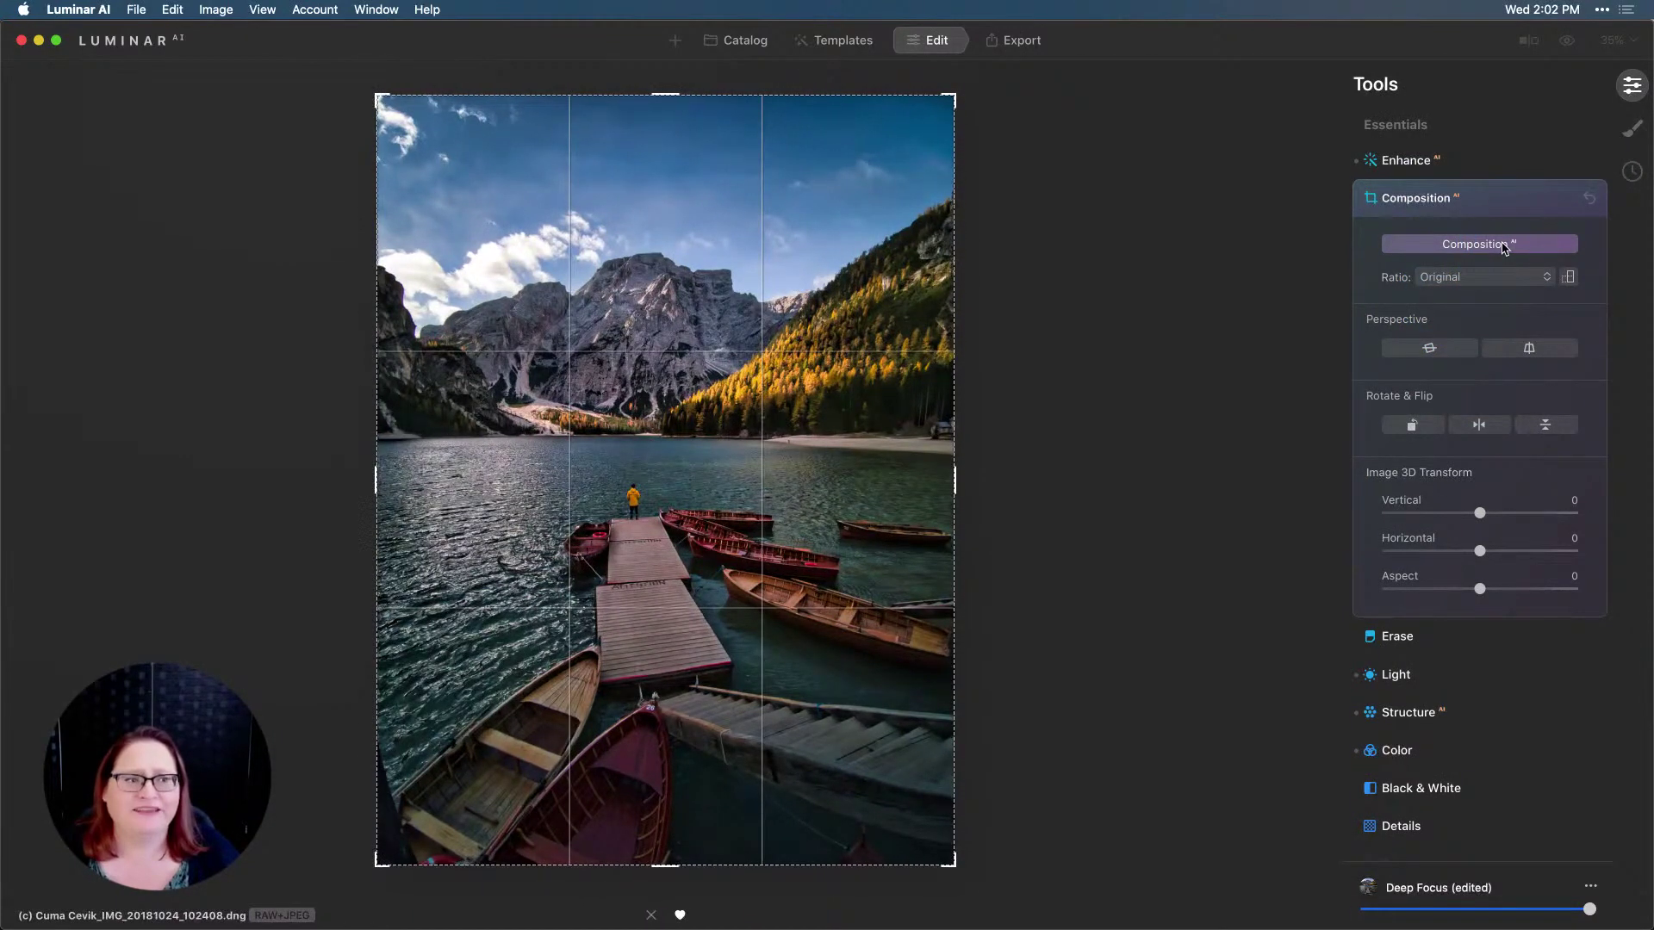
left_click(1504, 248)
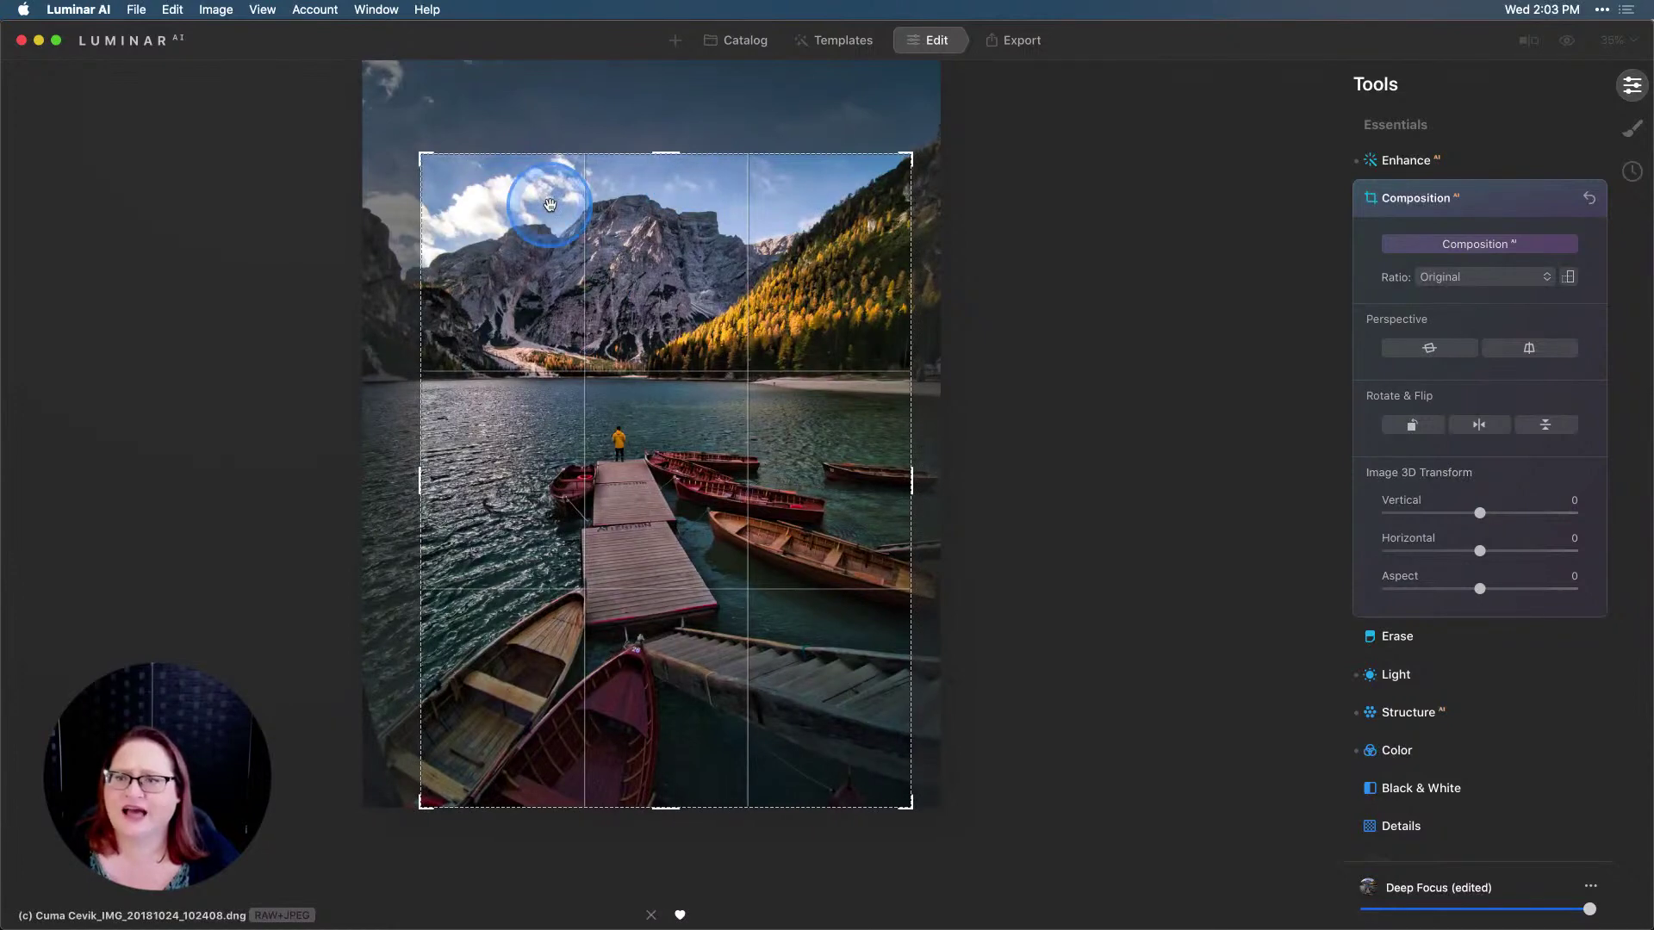
Step: Enlarge the suggested crop slightly, reposition the photo within the frame and apply the crop
left_click_drag(415, 149, 484, 196)
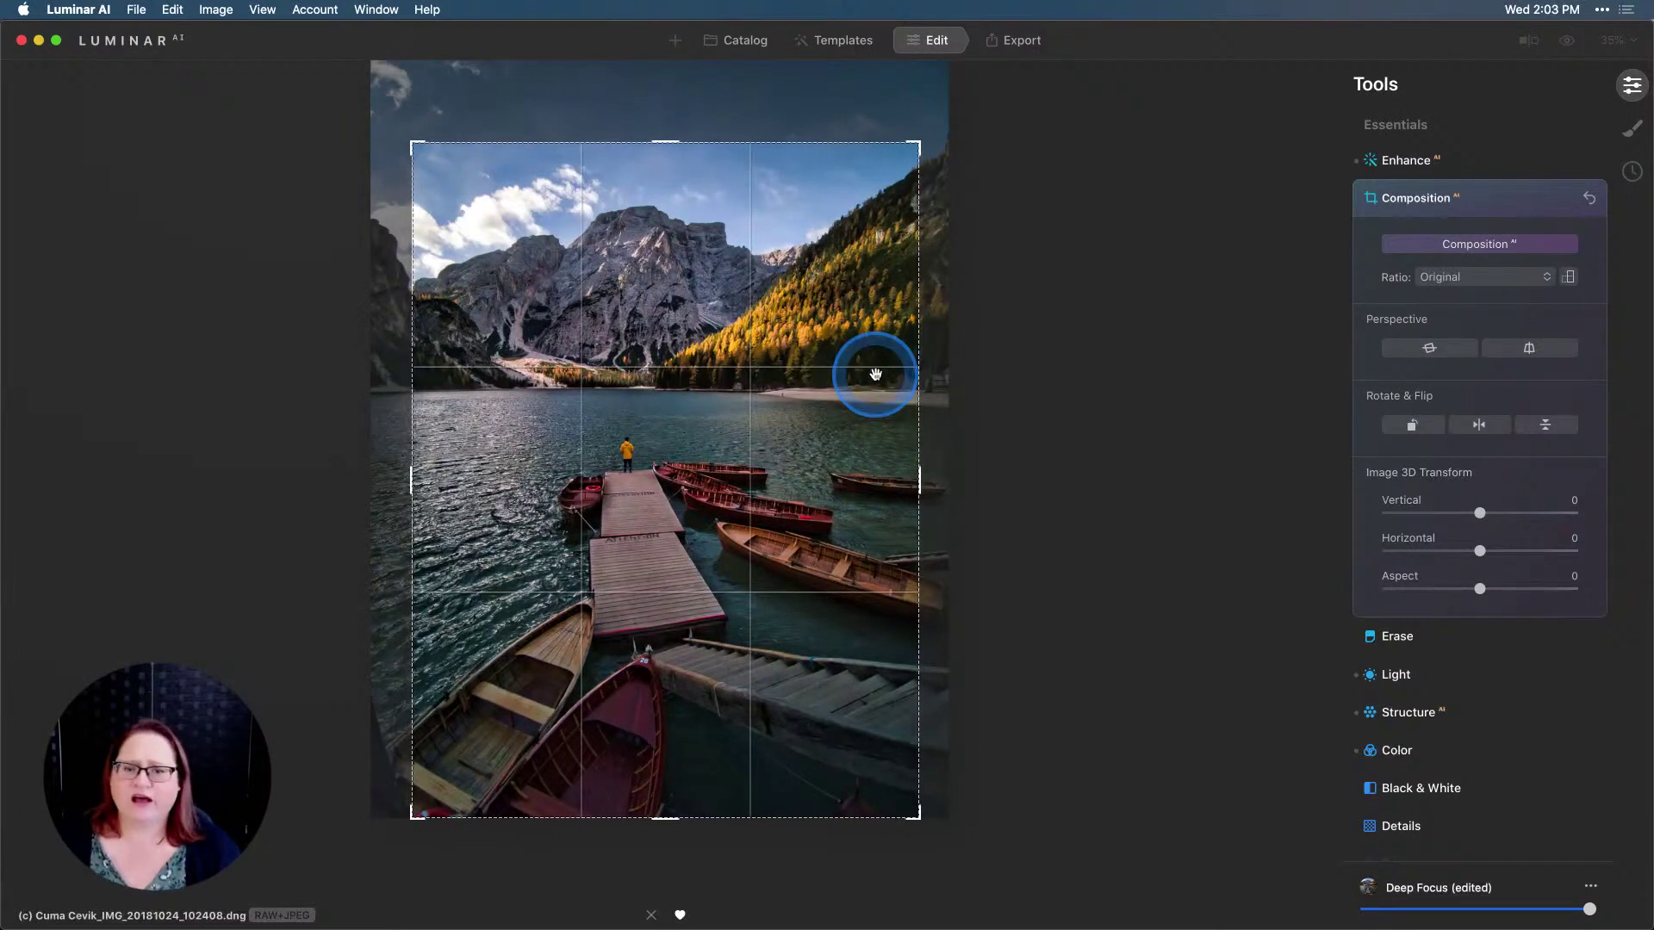
left_click_drag(816, 362, 814, 365)
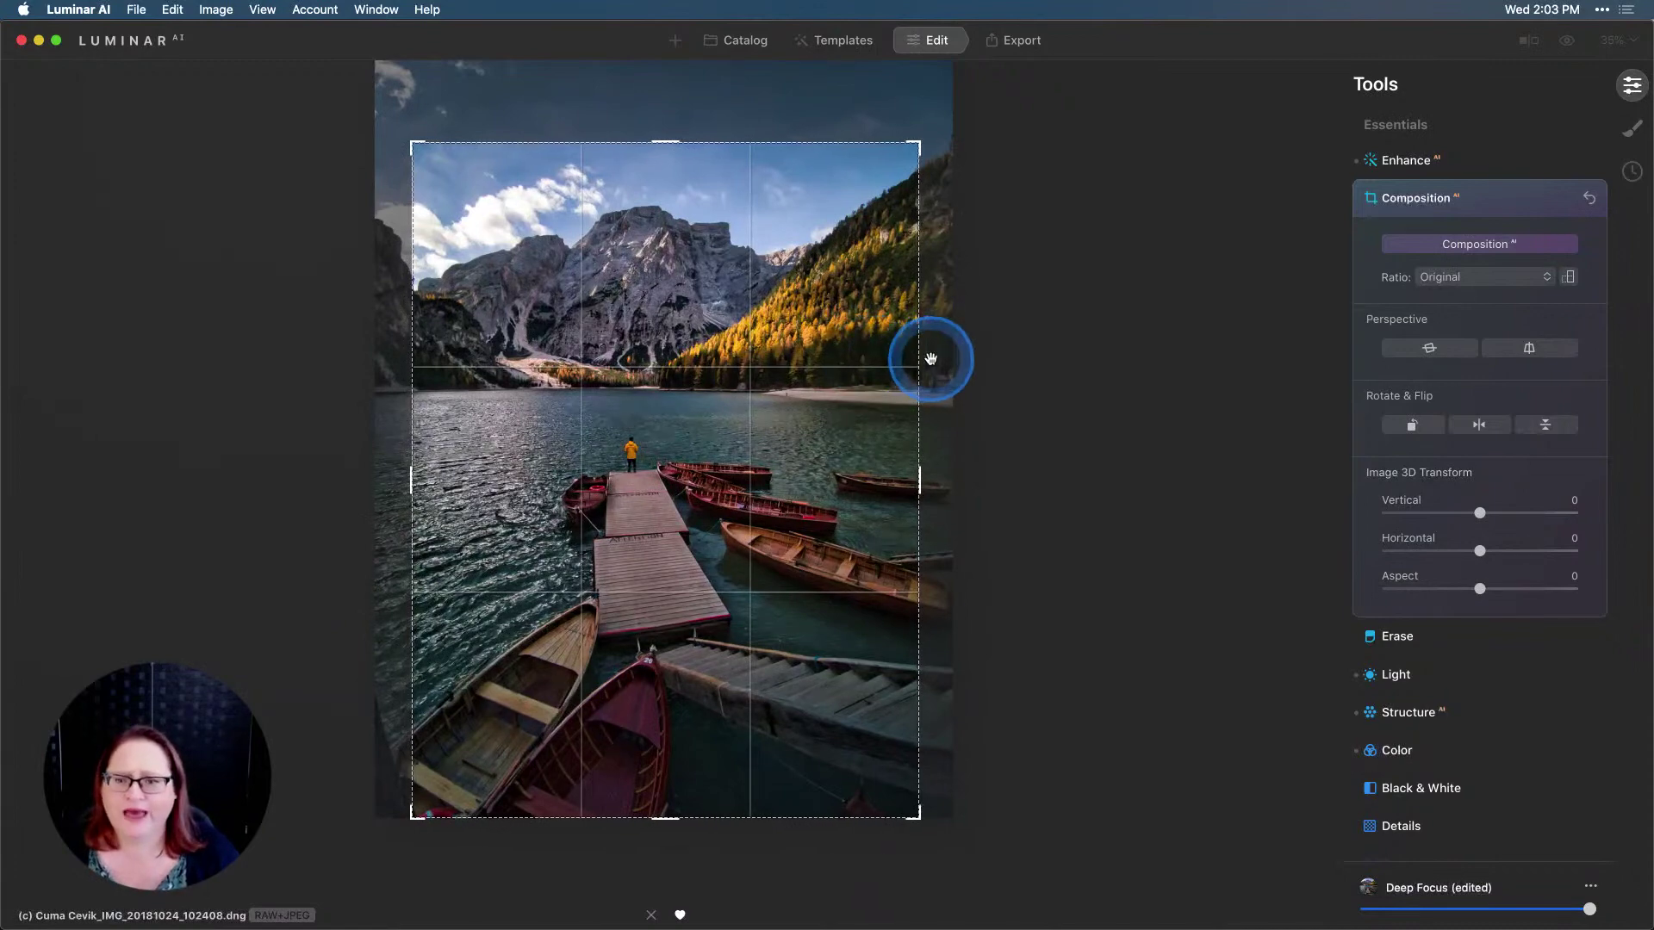
left_click_drag(930, 358, 931, 361)
left_click(1202, 517)
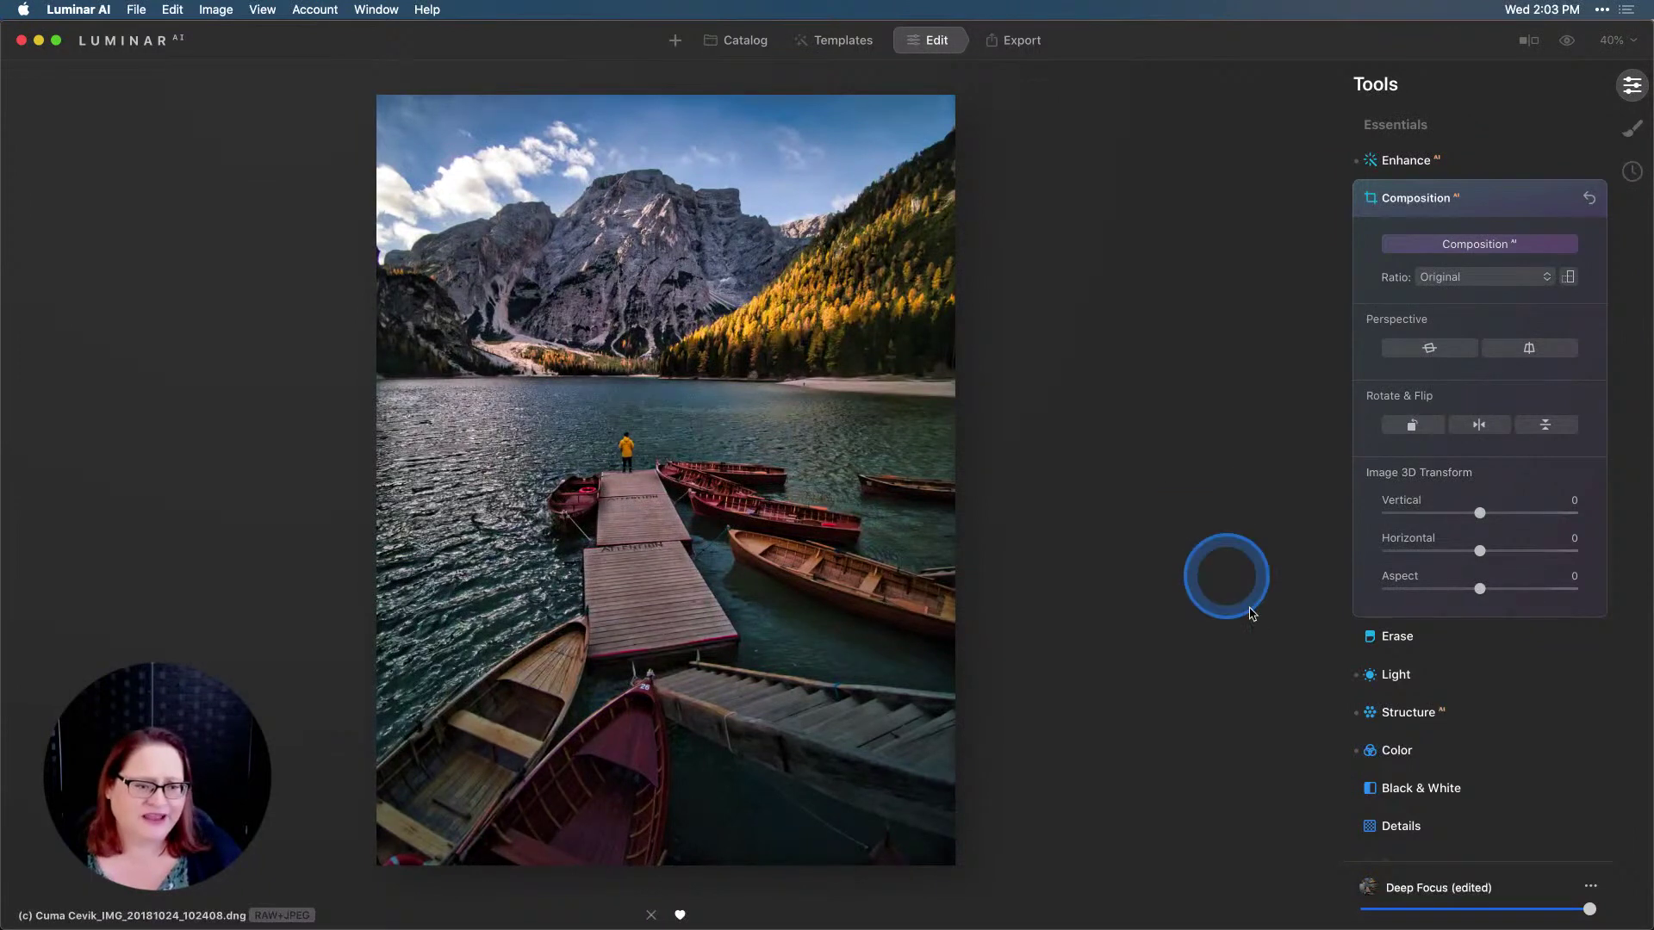
Step: Set the Structure AI Boost to 0 and the Landscape Golden Hour amount to 30
left_click(1409, 713)
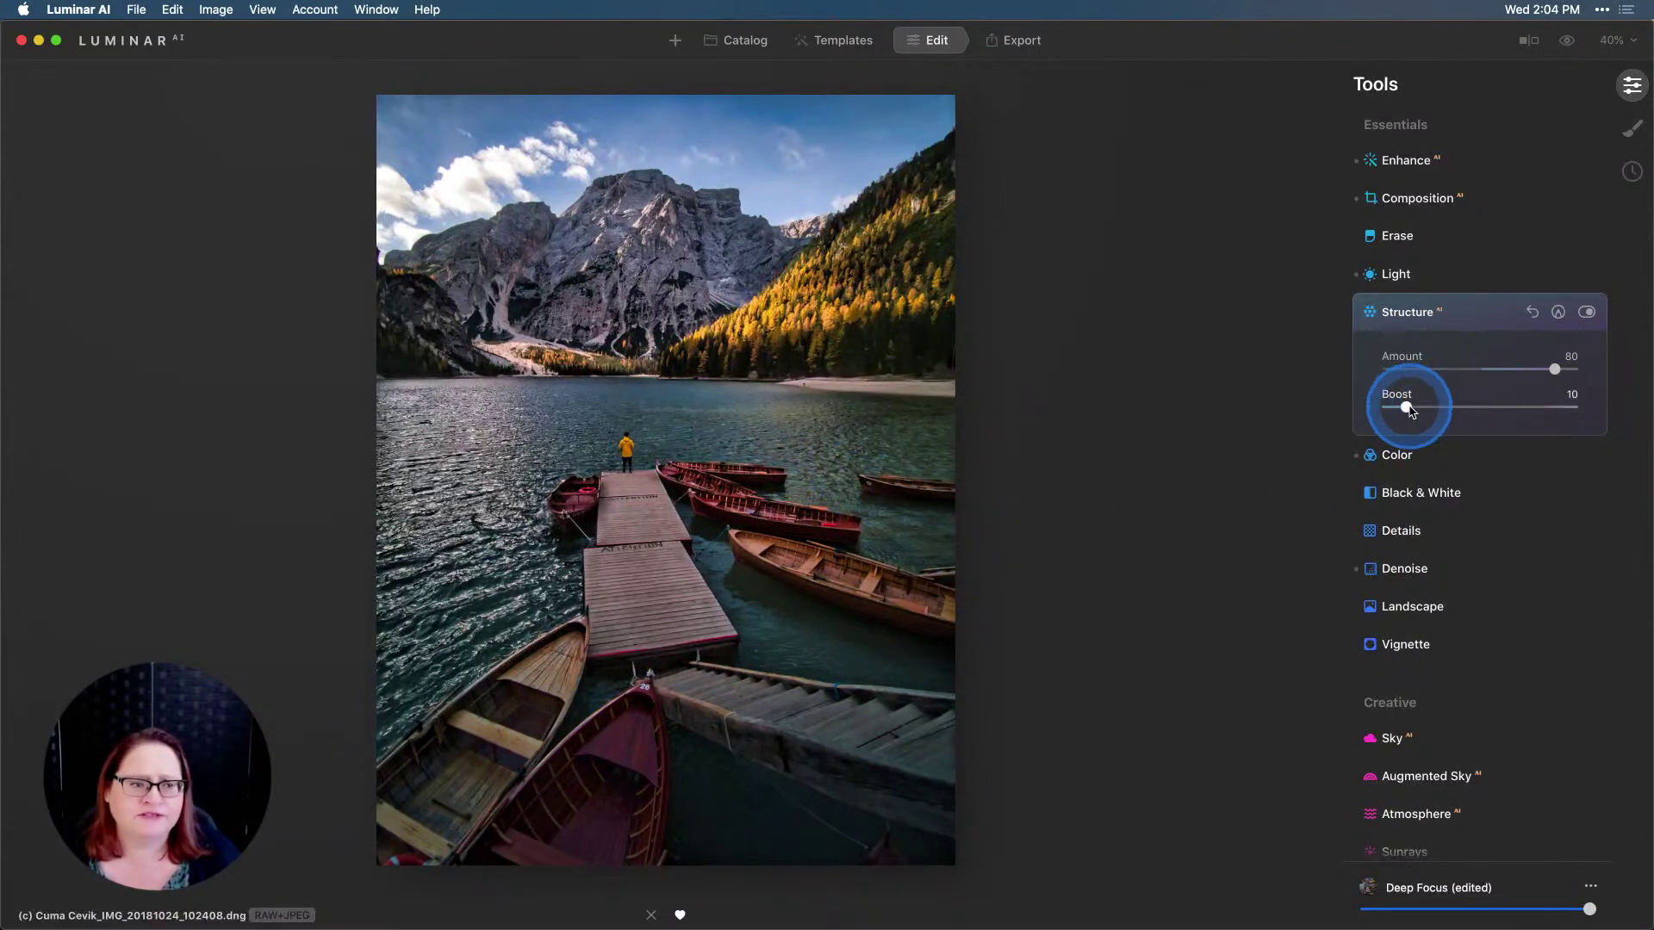
left_click_drag(1407, 409, 1368, 412)
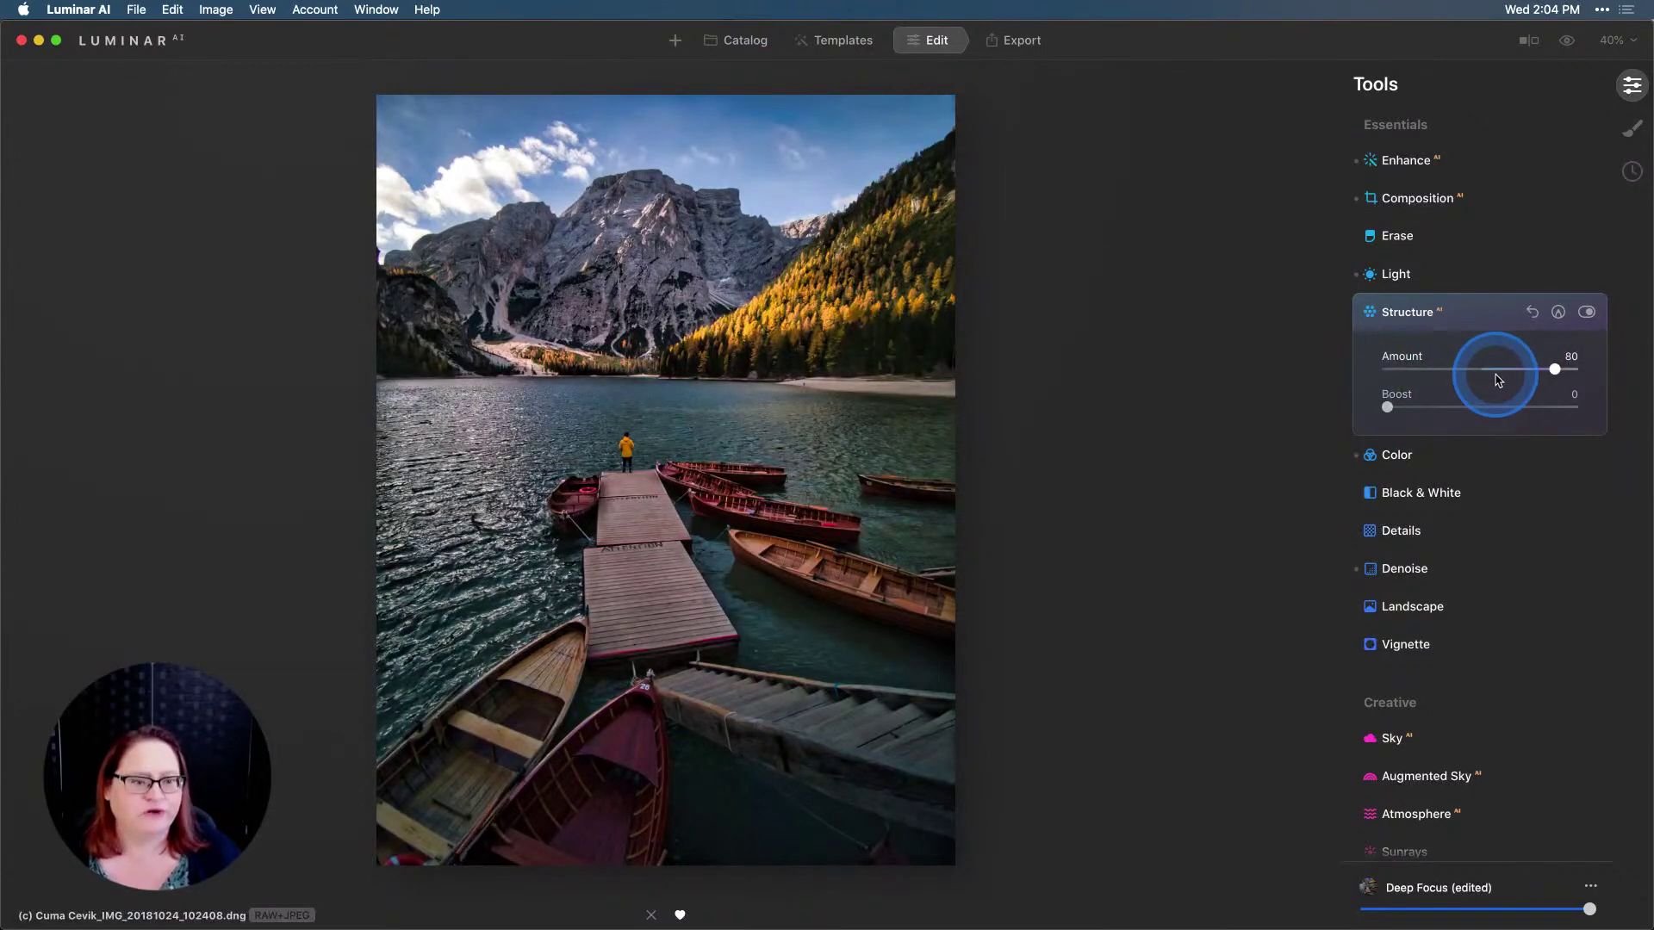
left_click(1417, 607)
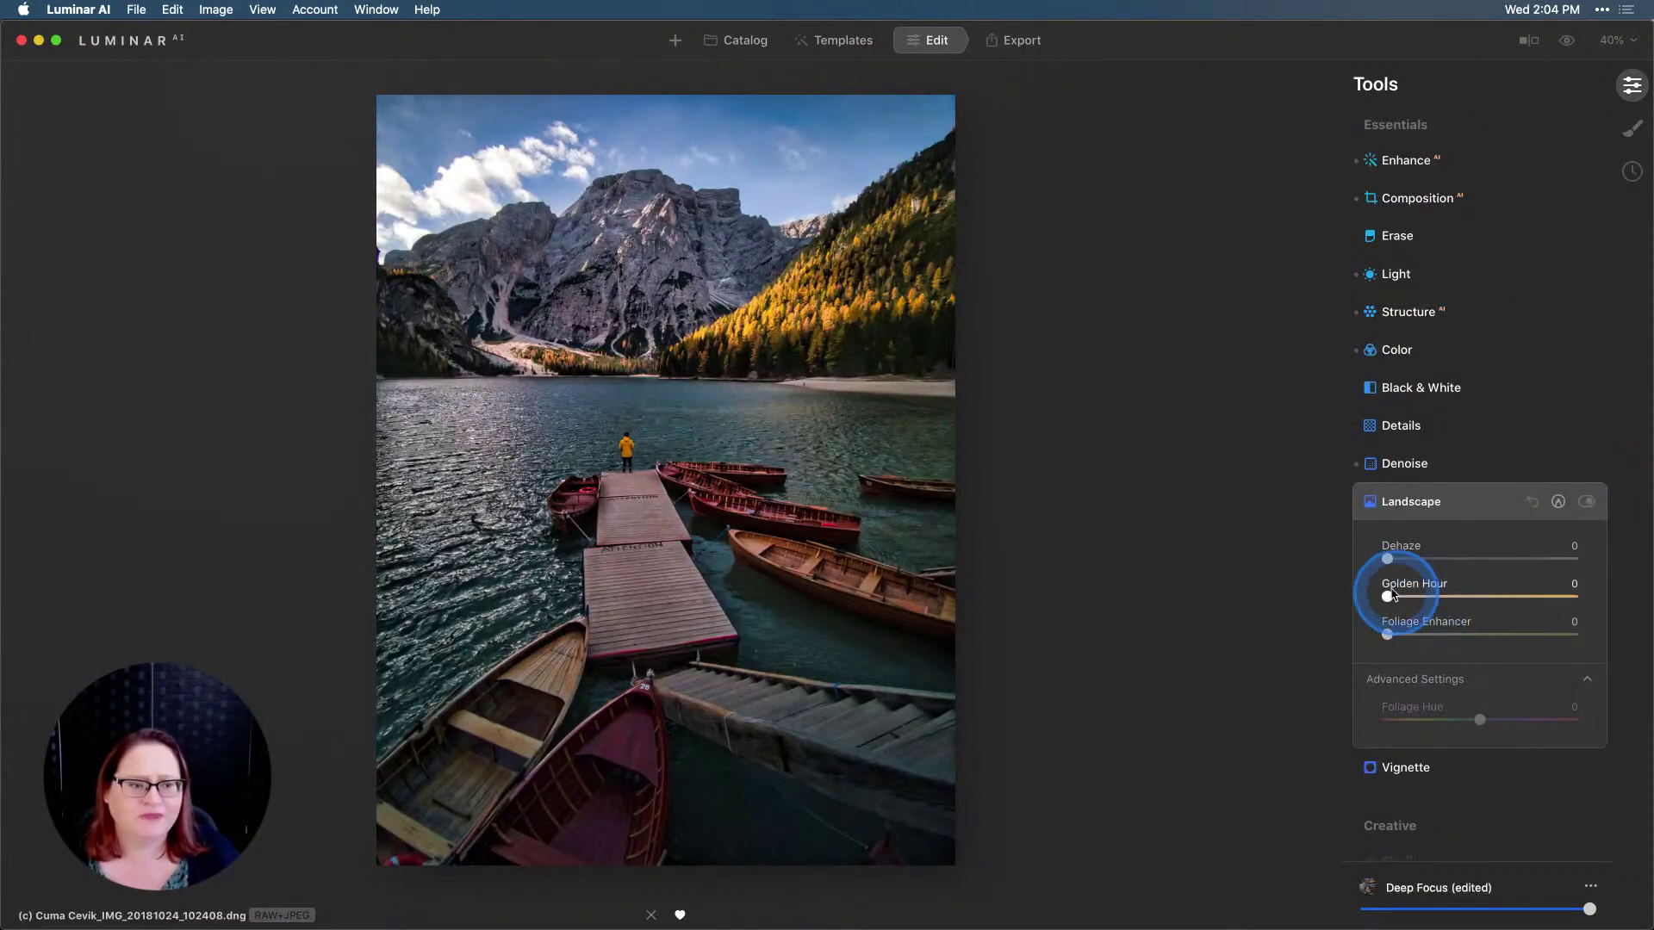
left_click_drag(1388, 596, 1447, 600)
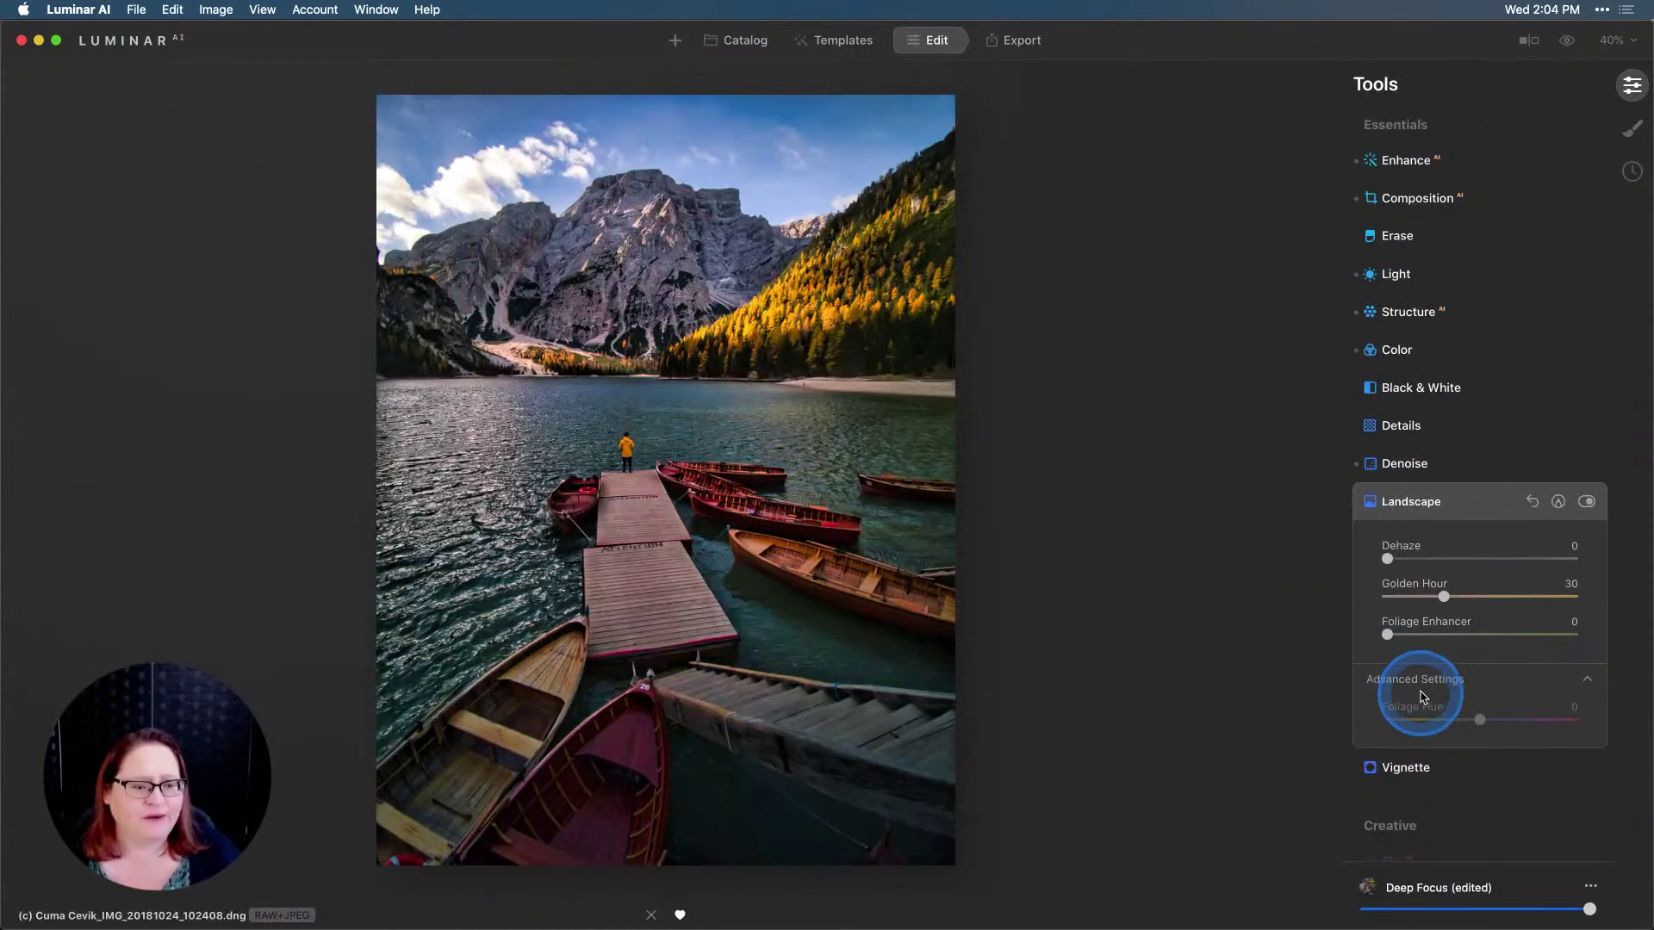
Step: Replace the photo's sky with the Colorful Sunrise 01 image using Sky AI
scroll(1416, 675, "down", 2)
scroll(1416, 674, "down", 10)
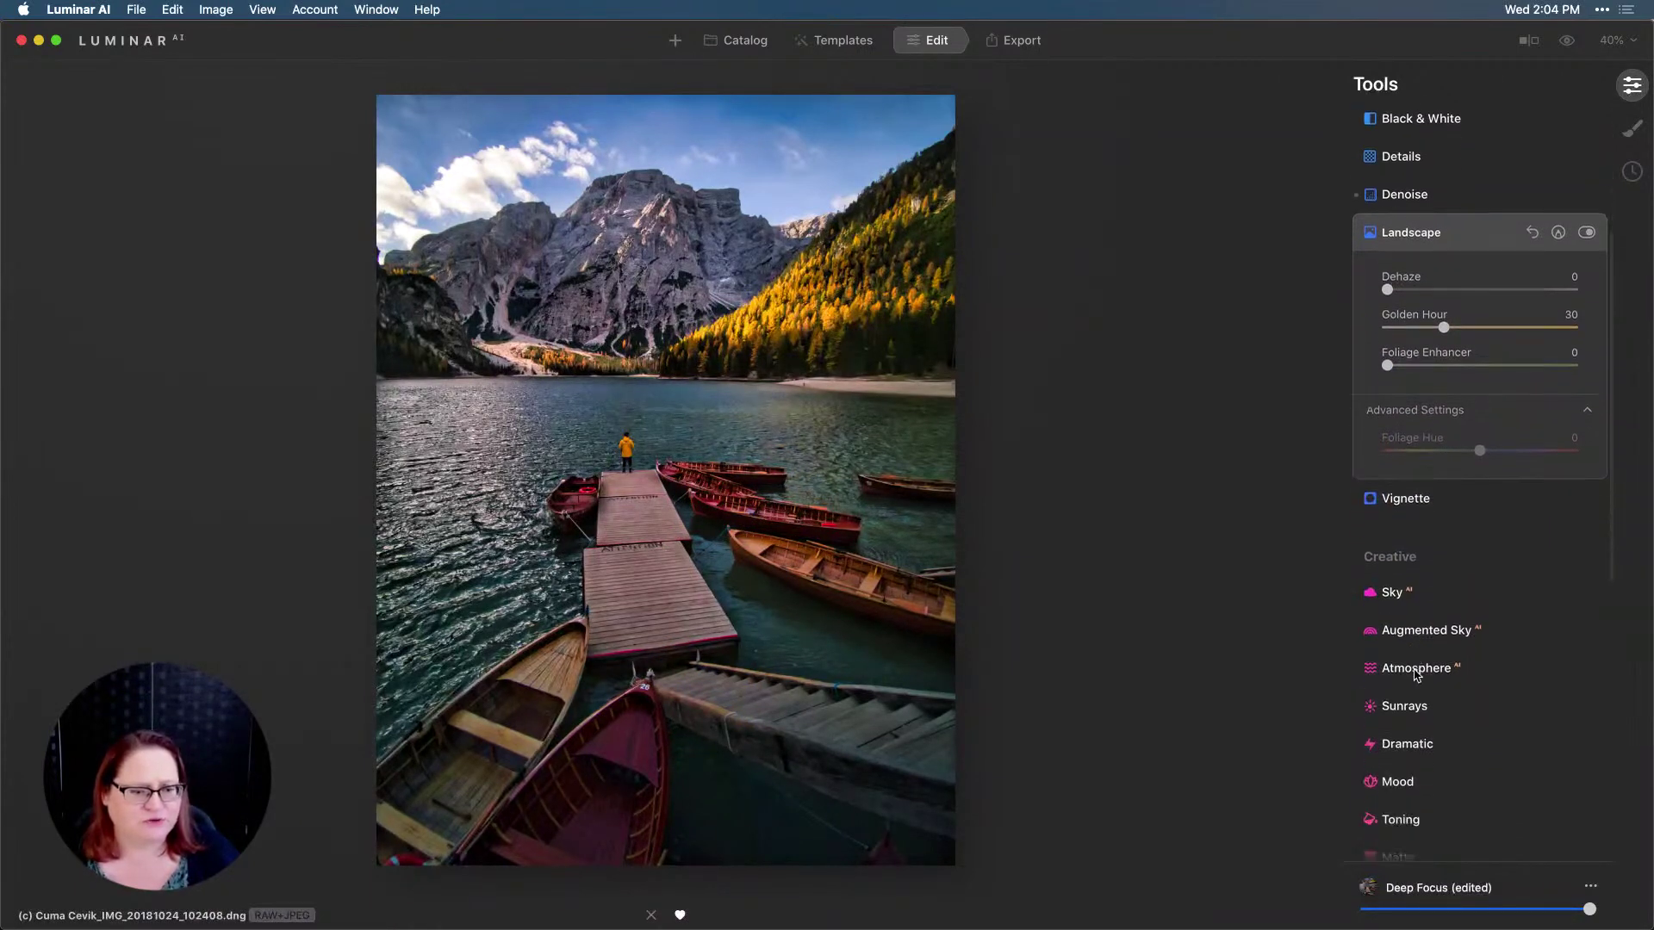
scroll(1417, 675, "down", 6)
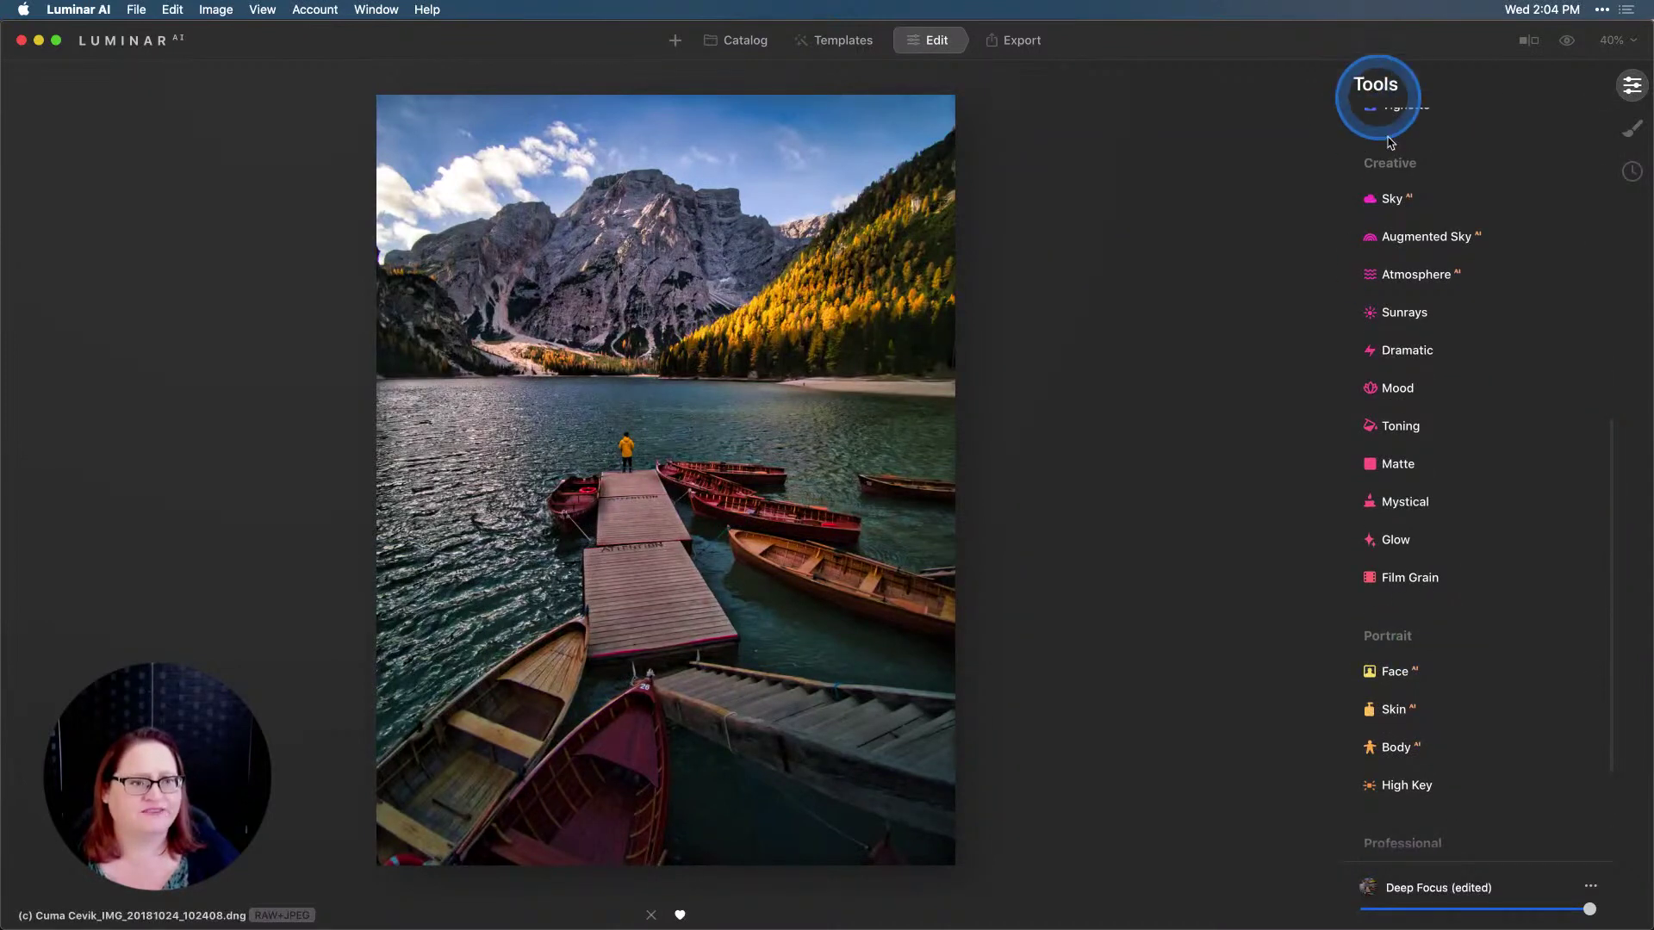
left_click(1394, 200)
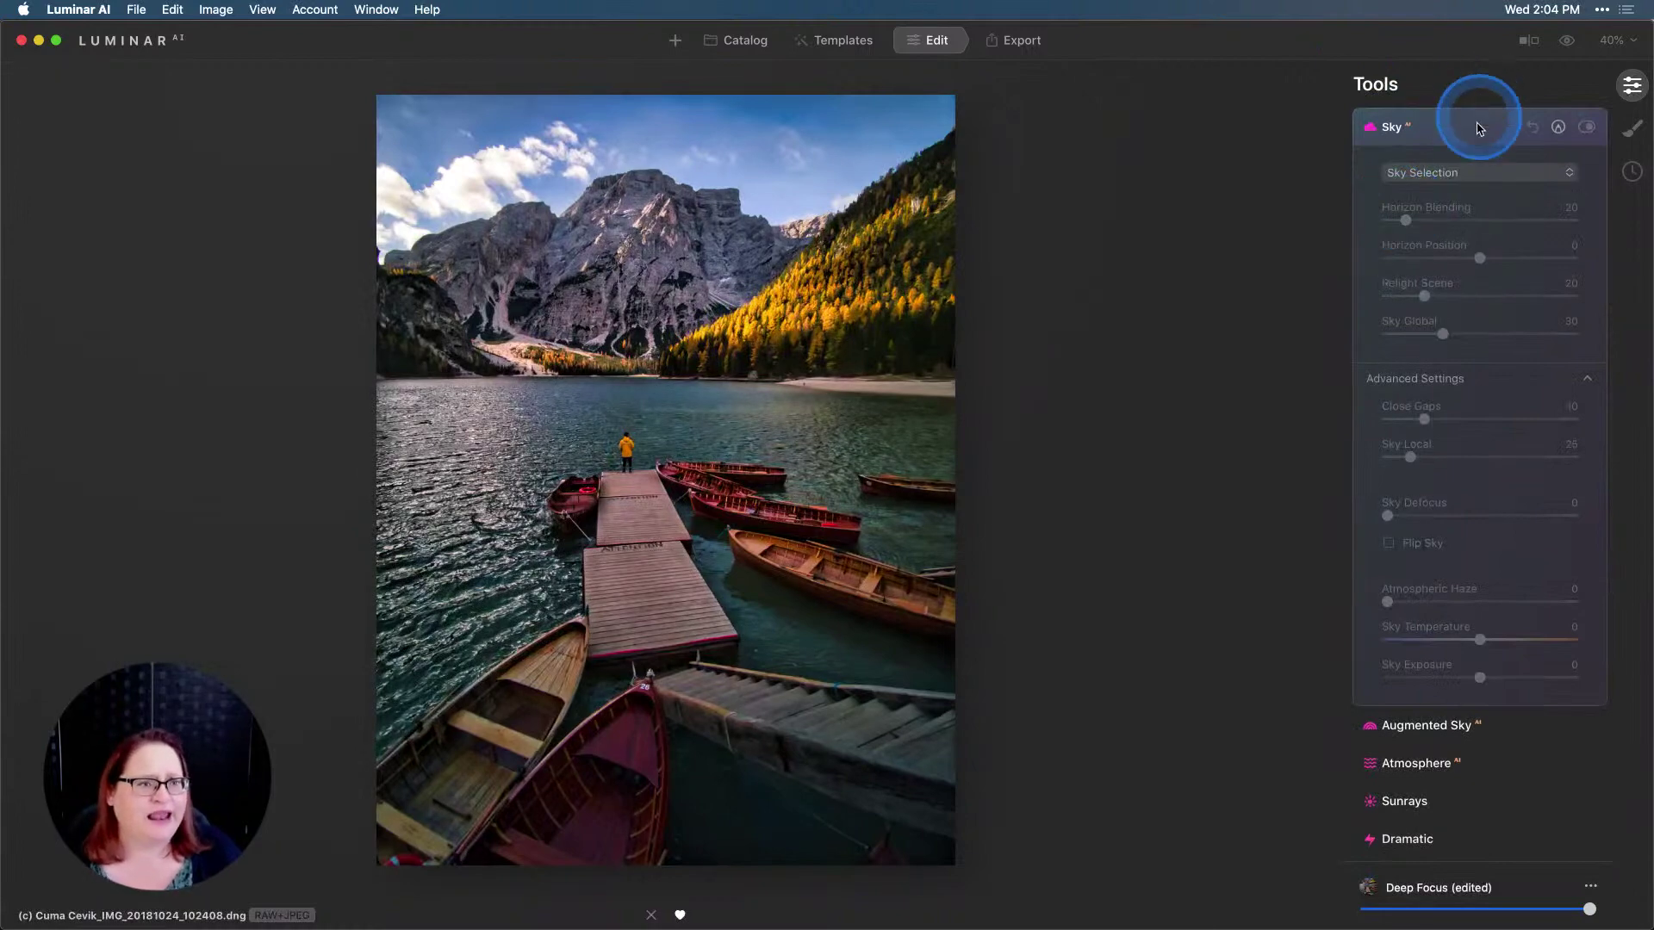
left_click(1483, 177)
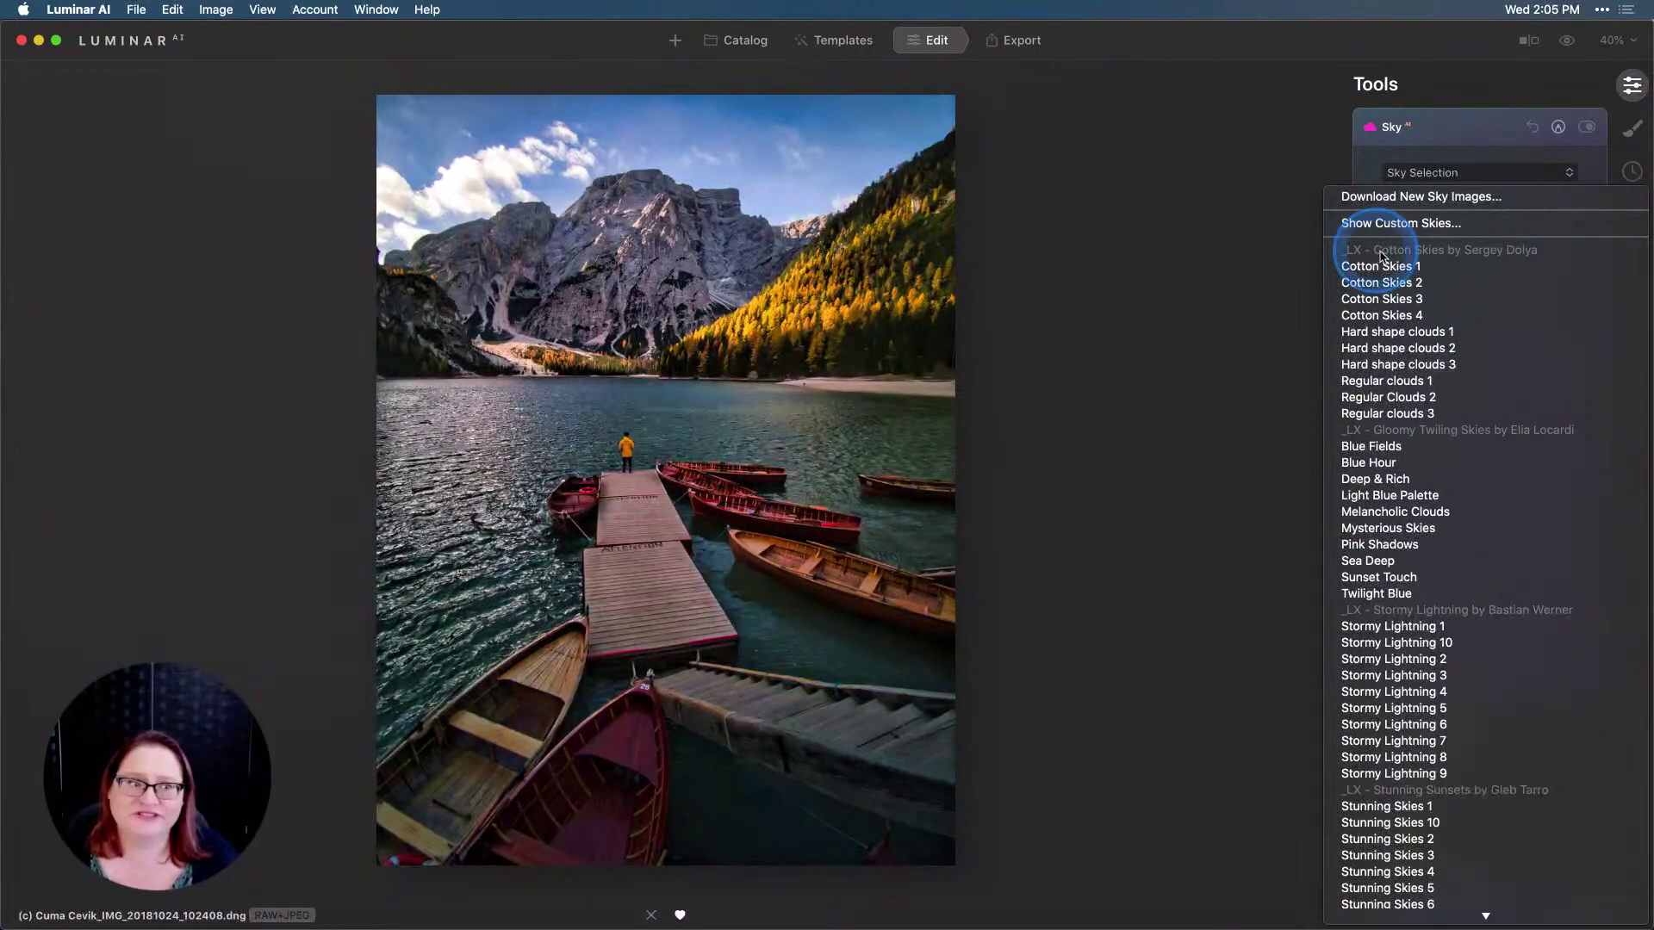
scroll(1383, 274, "down", 2)
scroll(1383, 274, "down", 12)
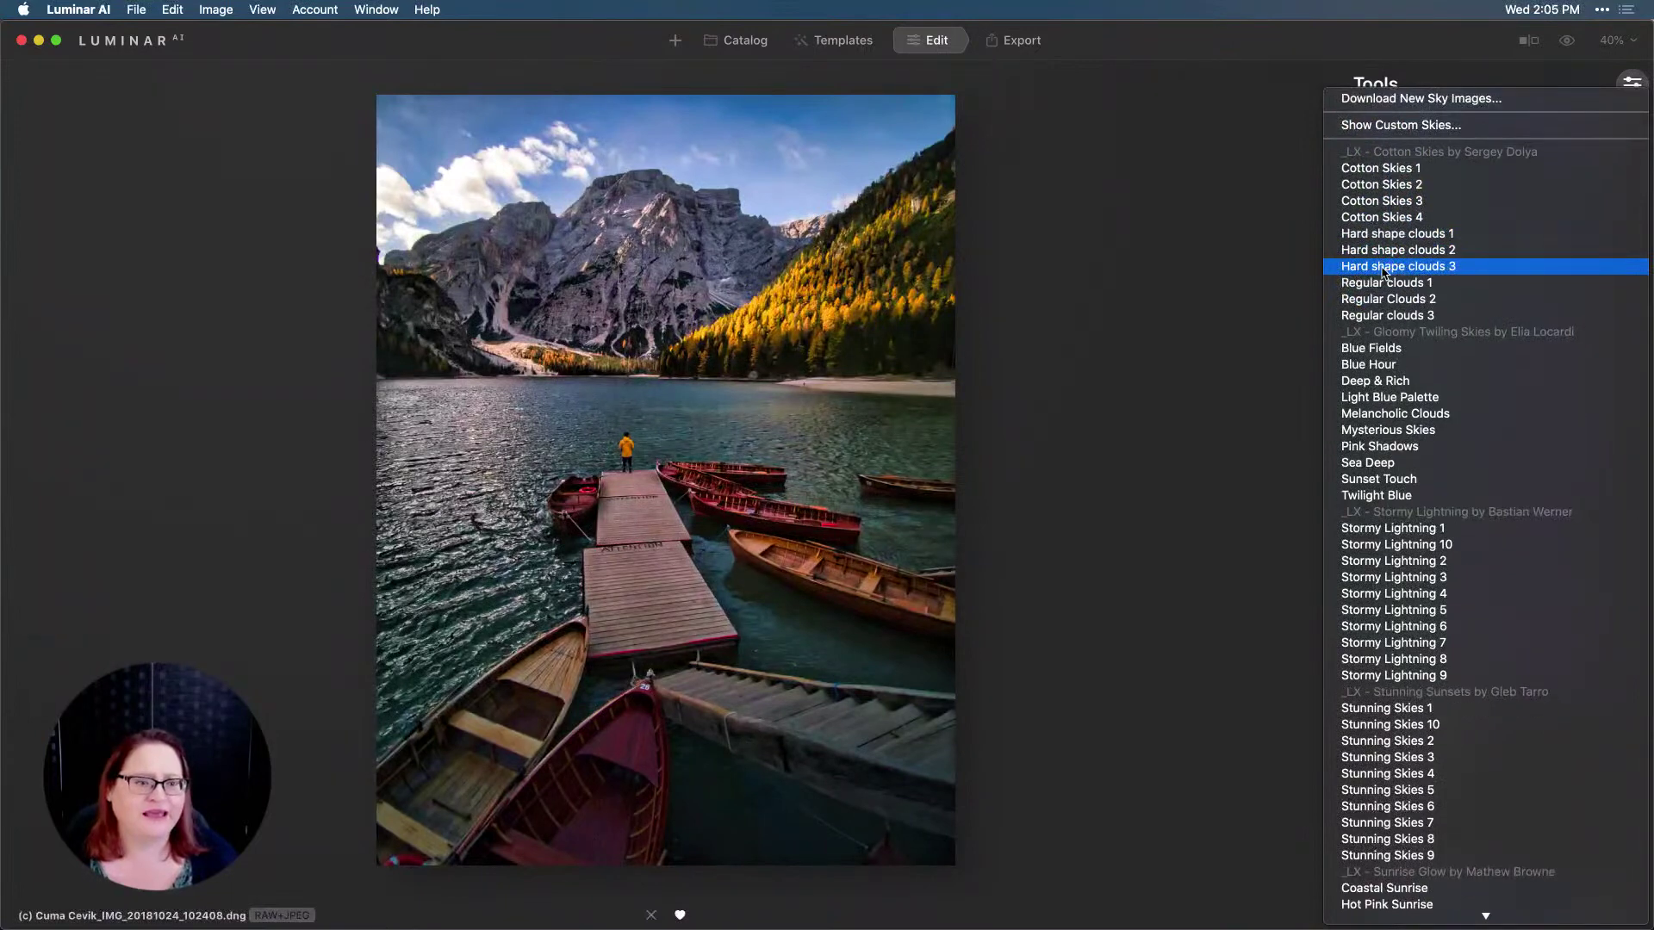
scroll(1383, 274, "down", 11)
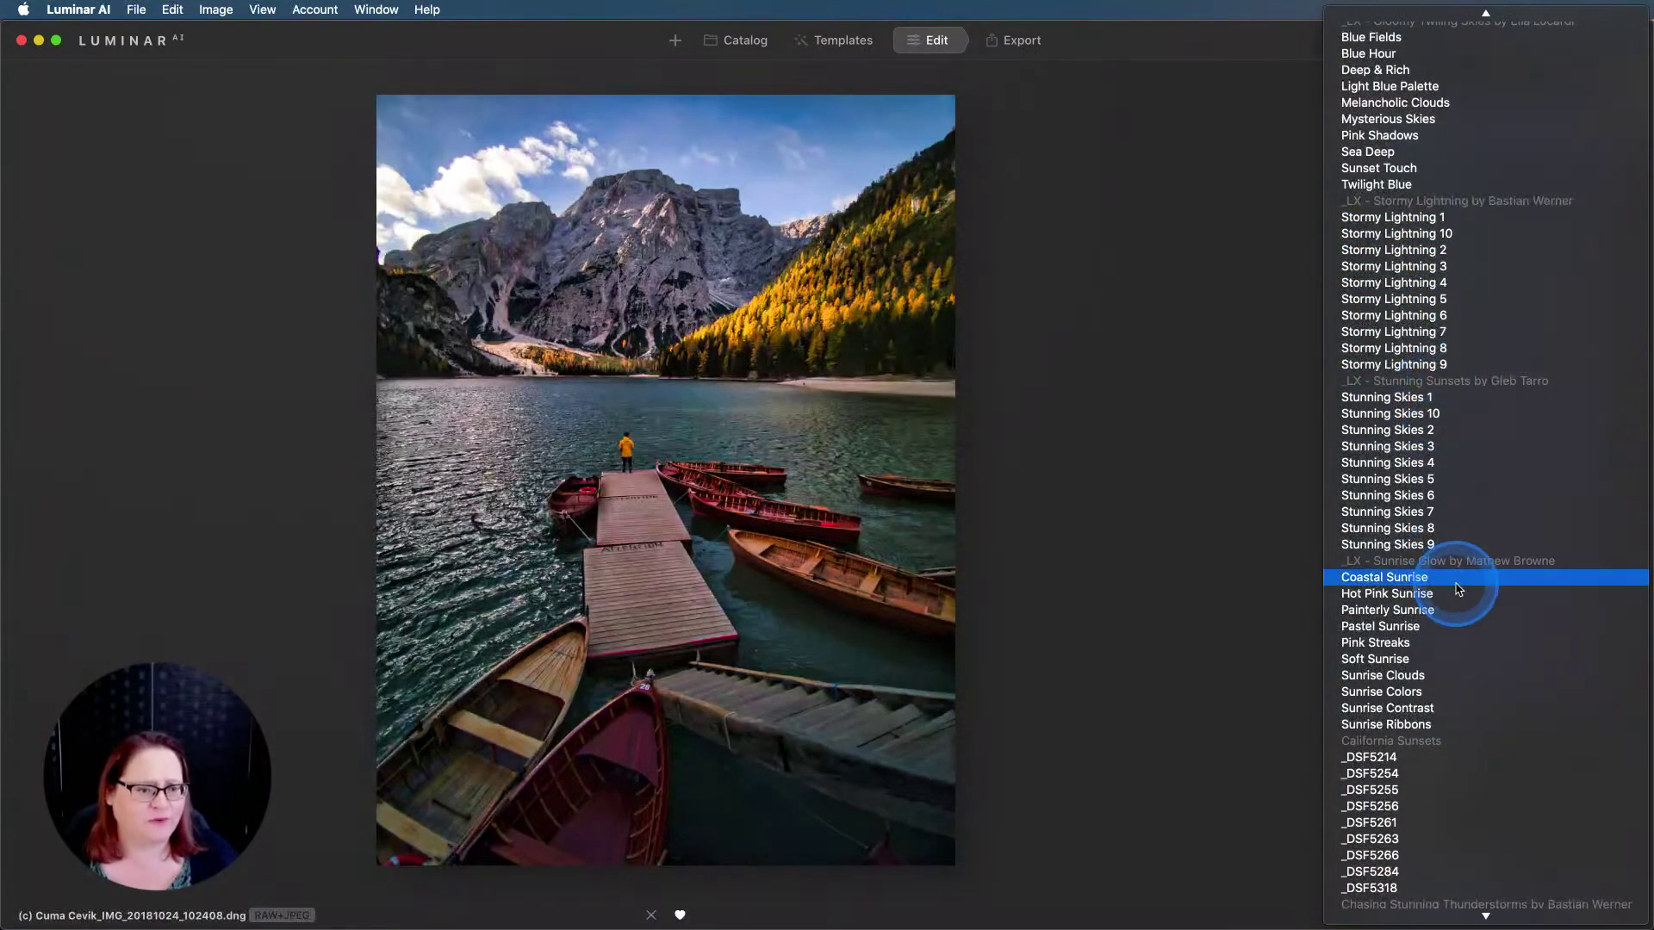
scroll(1452, 587, "down", 17)
scroll(1452, 587, "down", 20)
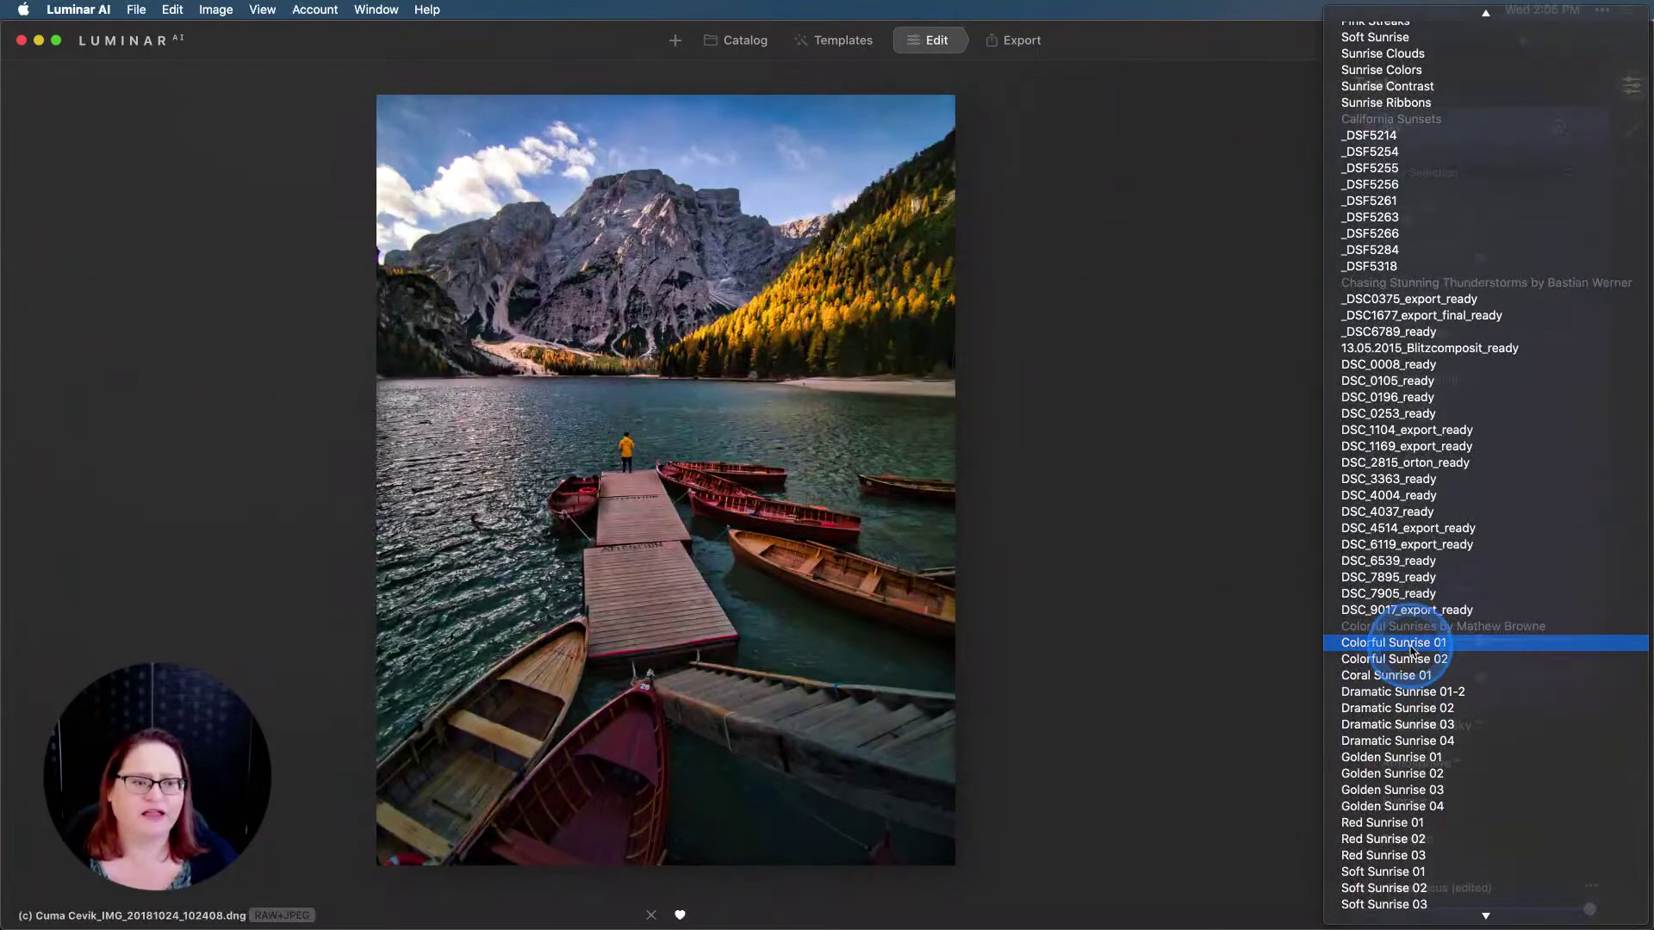
left_click(1412, 646)
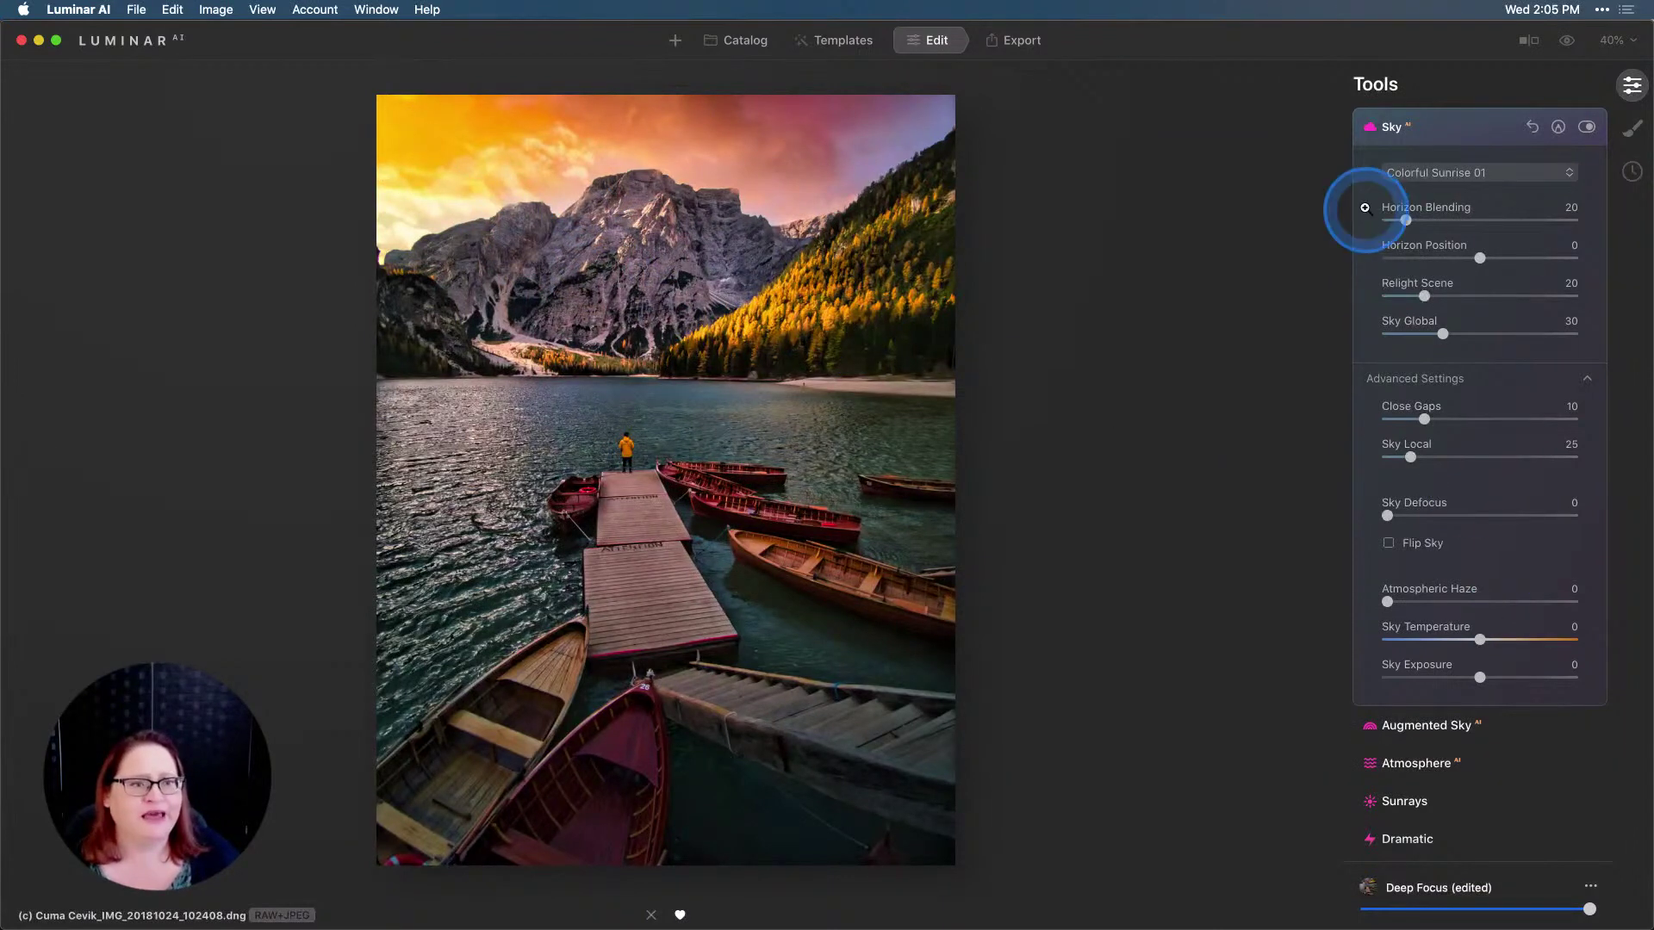
Step: Change the replacement sky to Colorful Sunrise 02
left_click(1448, 175)
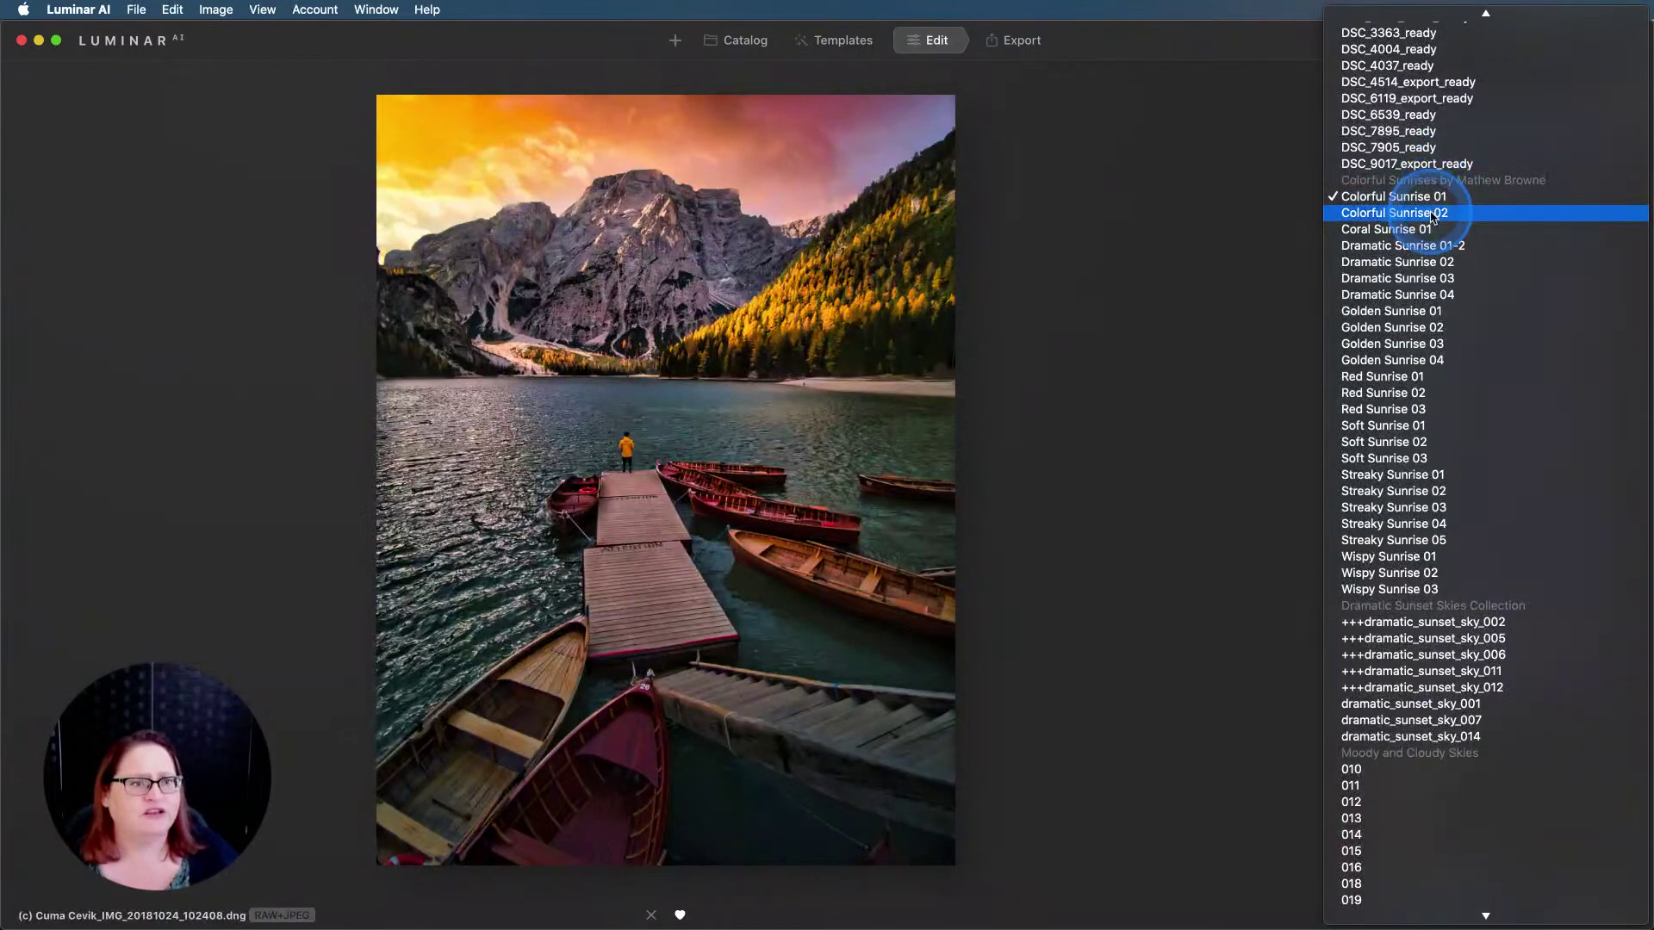
left_click(1433, 213)
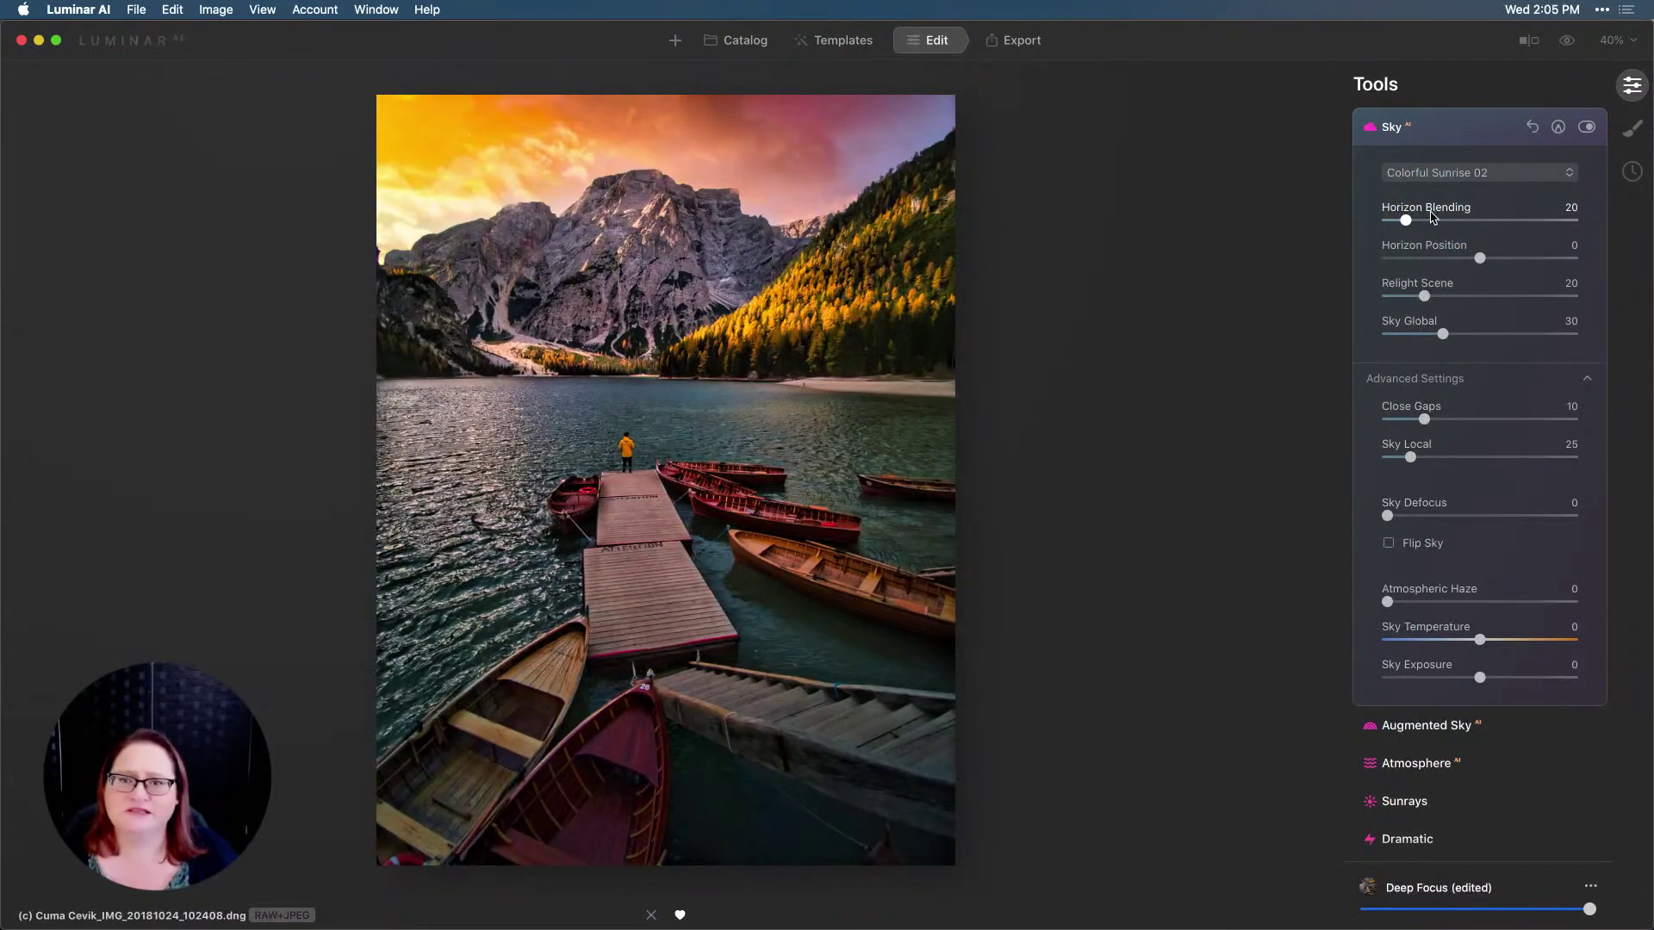
Step: Try the Dramatic Sunrise 01-2 sky with Sky Global at 62, Close Gaps at 22 and Sky Local at 82
left_click(1432, 215)
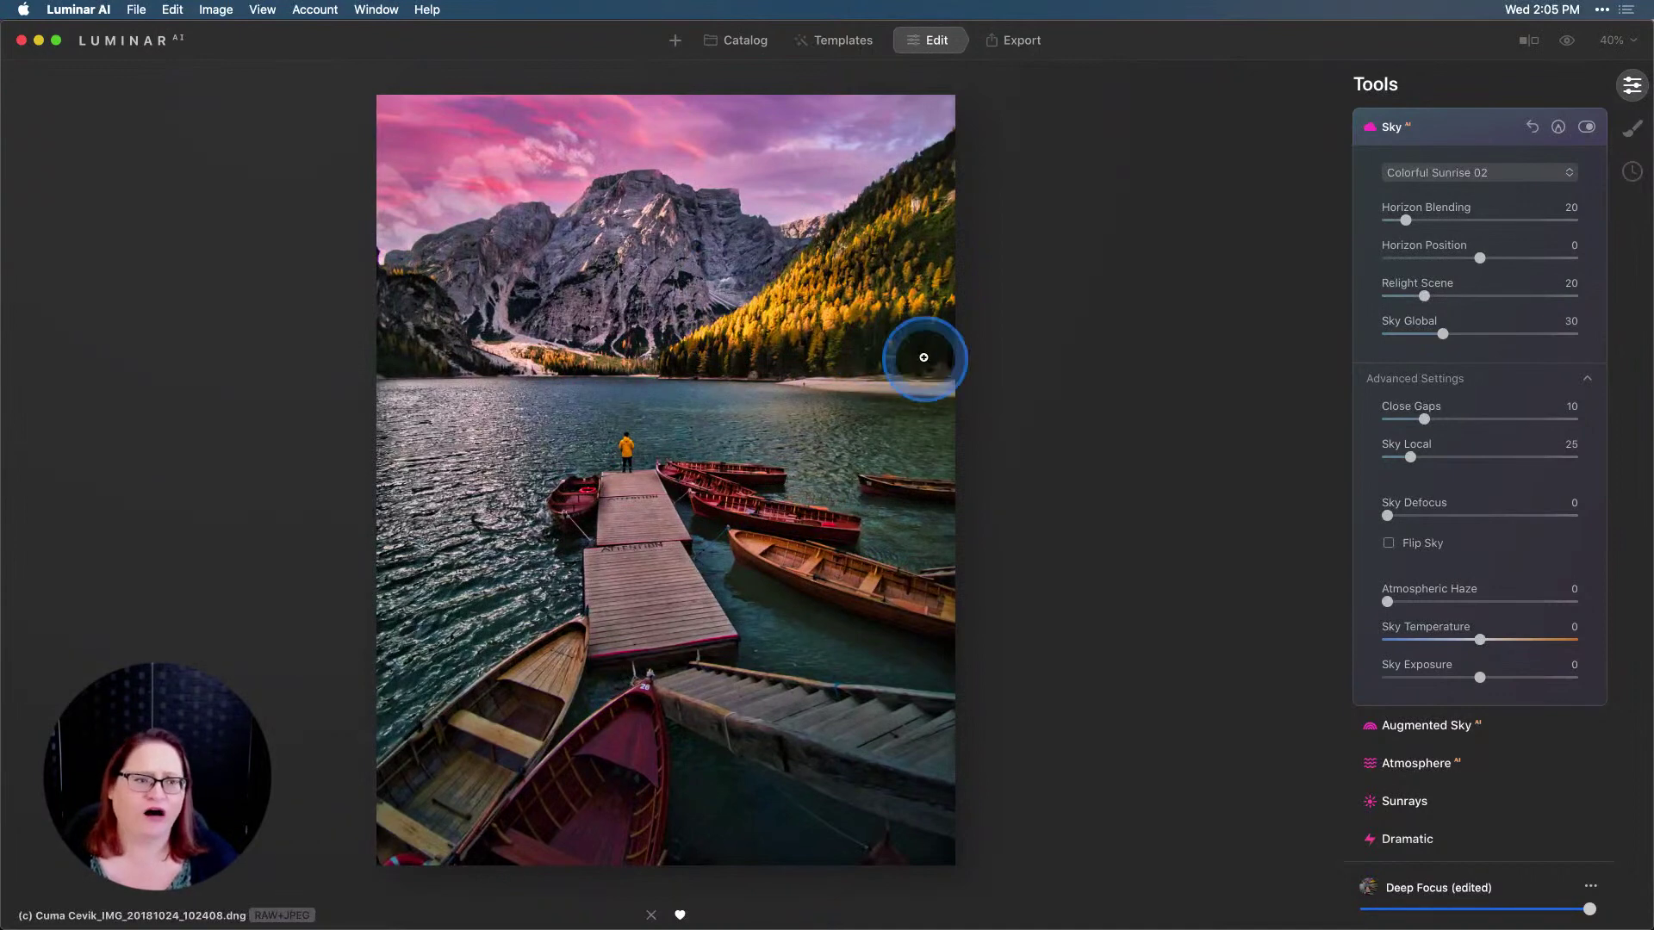
left_click(1476, 172)
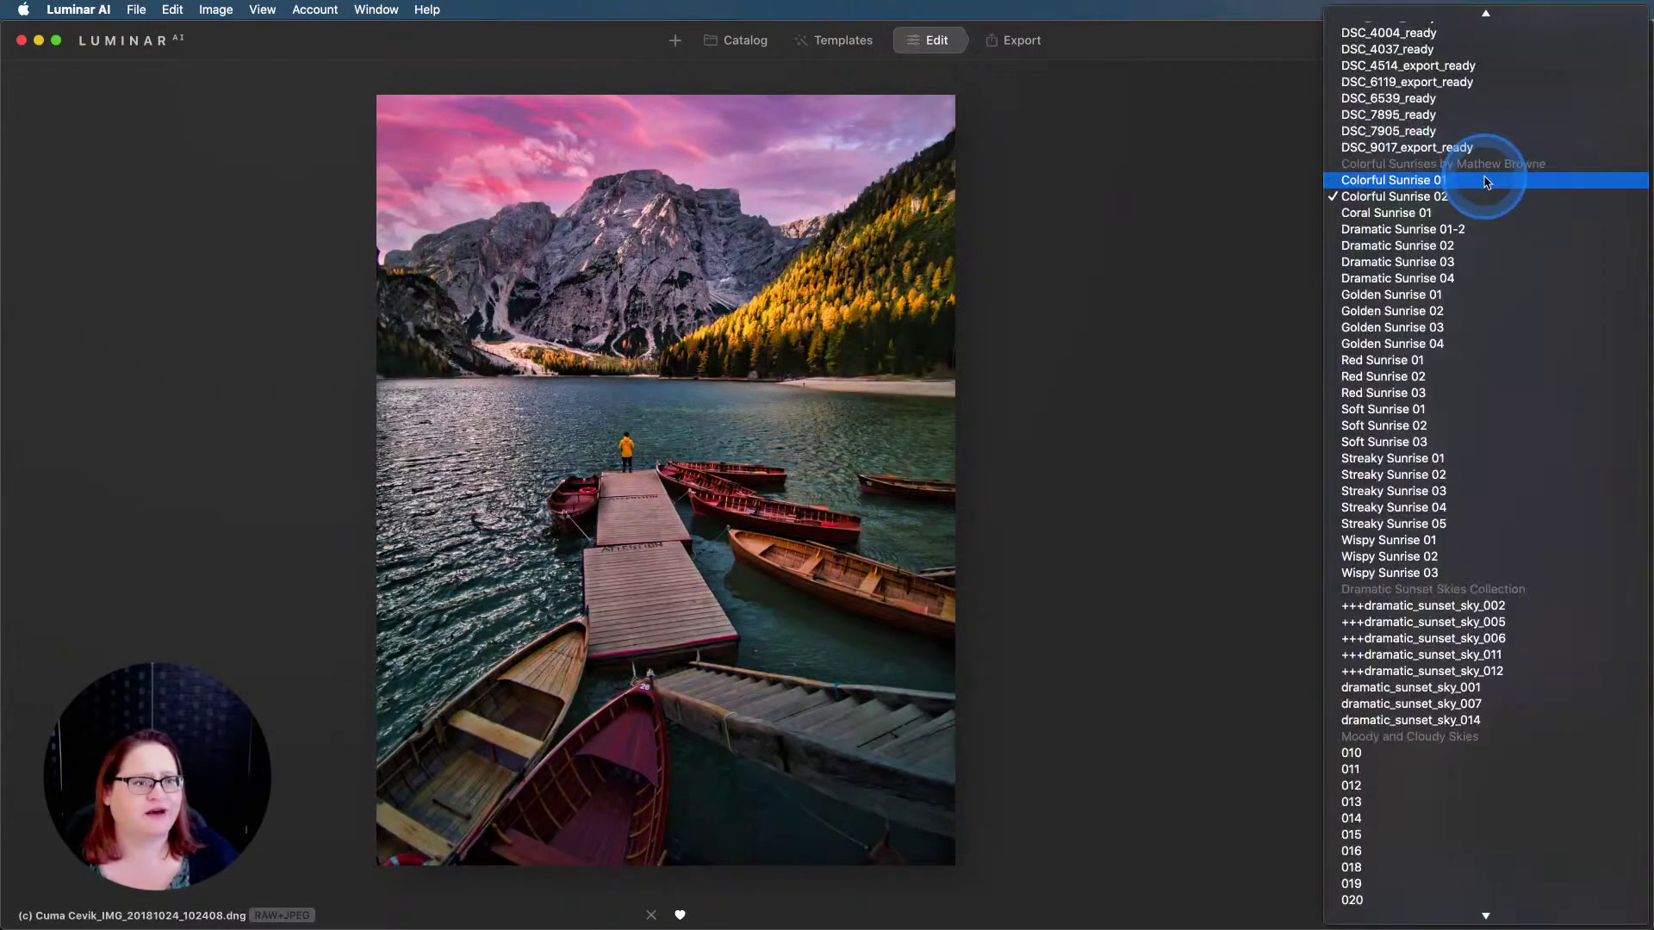
left_click(1468, 228)
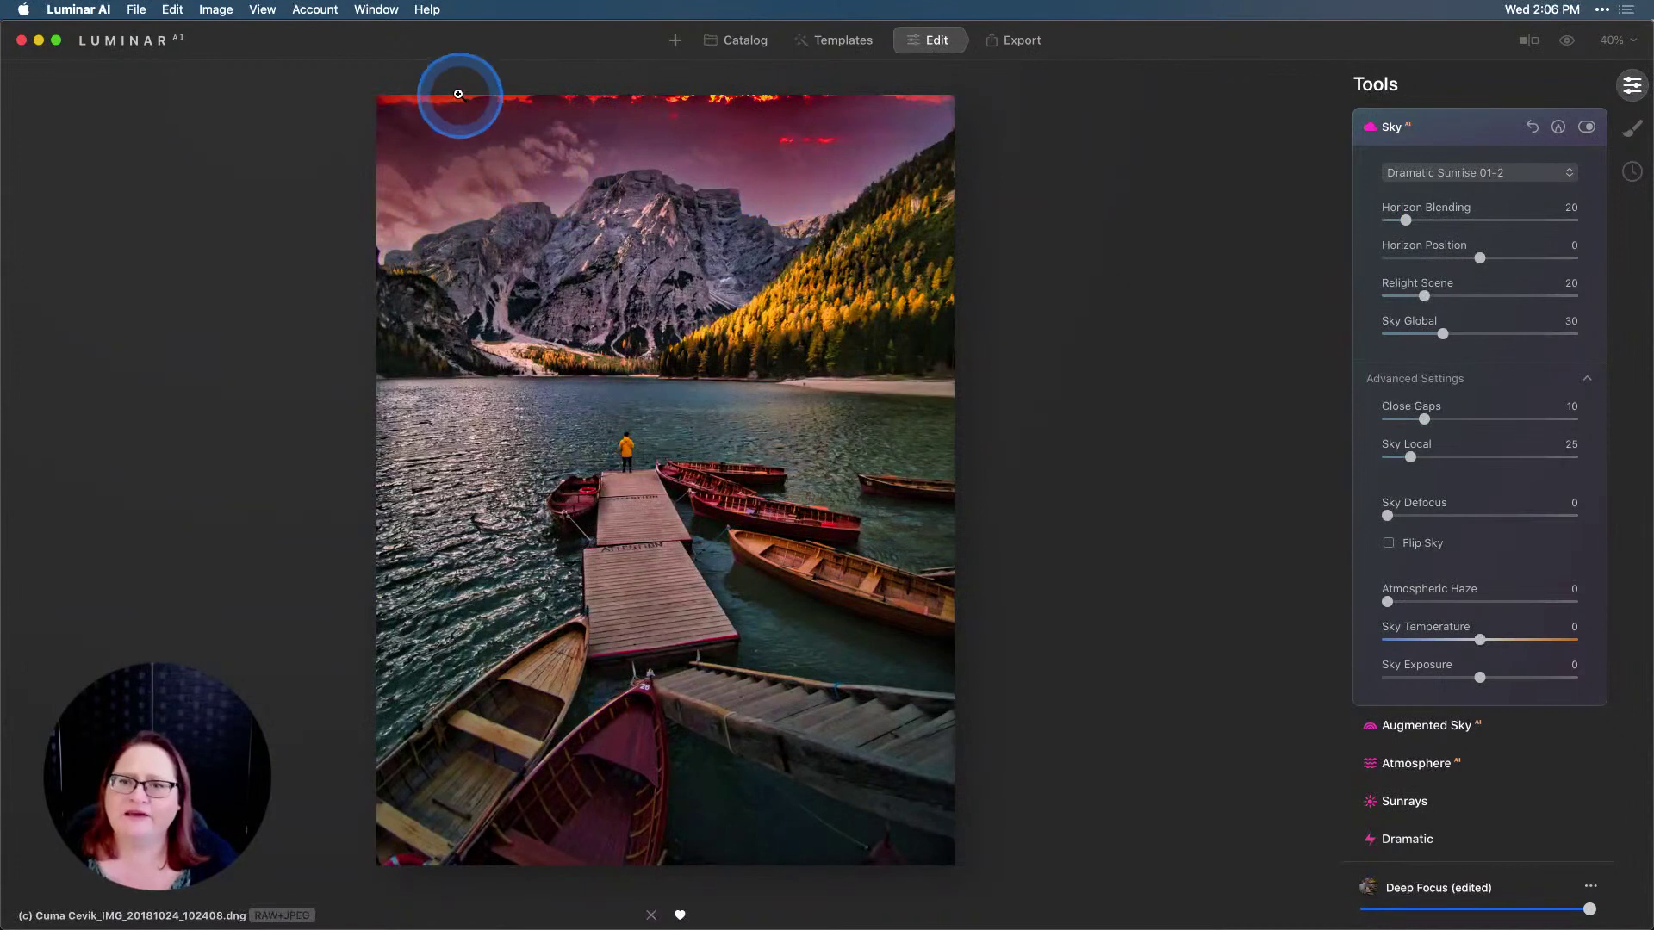
left_click_drag(1442, 334, 1505, 336)
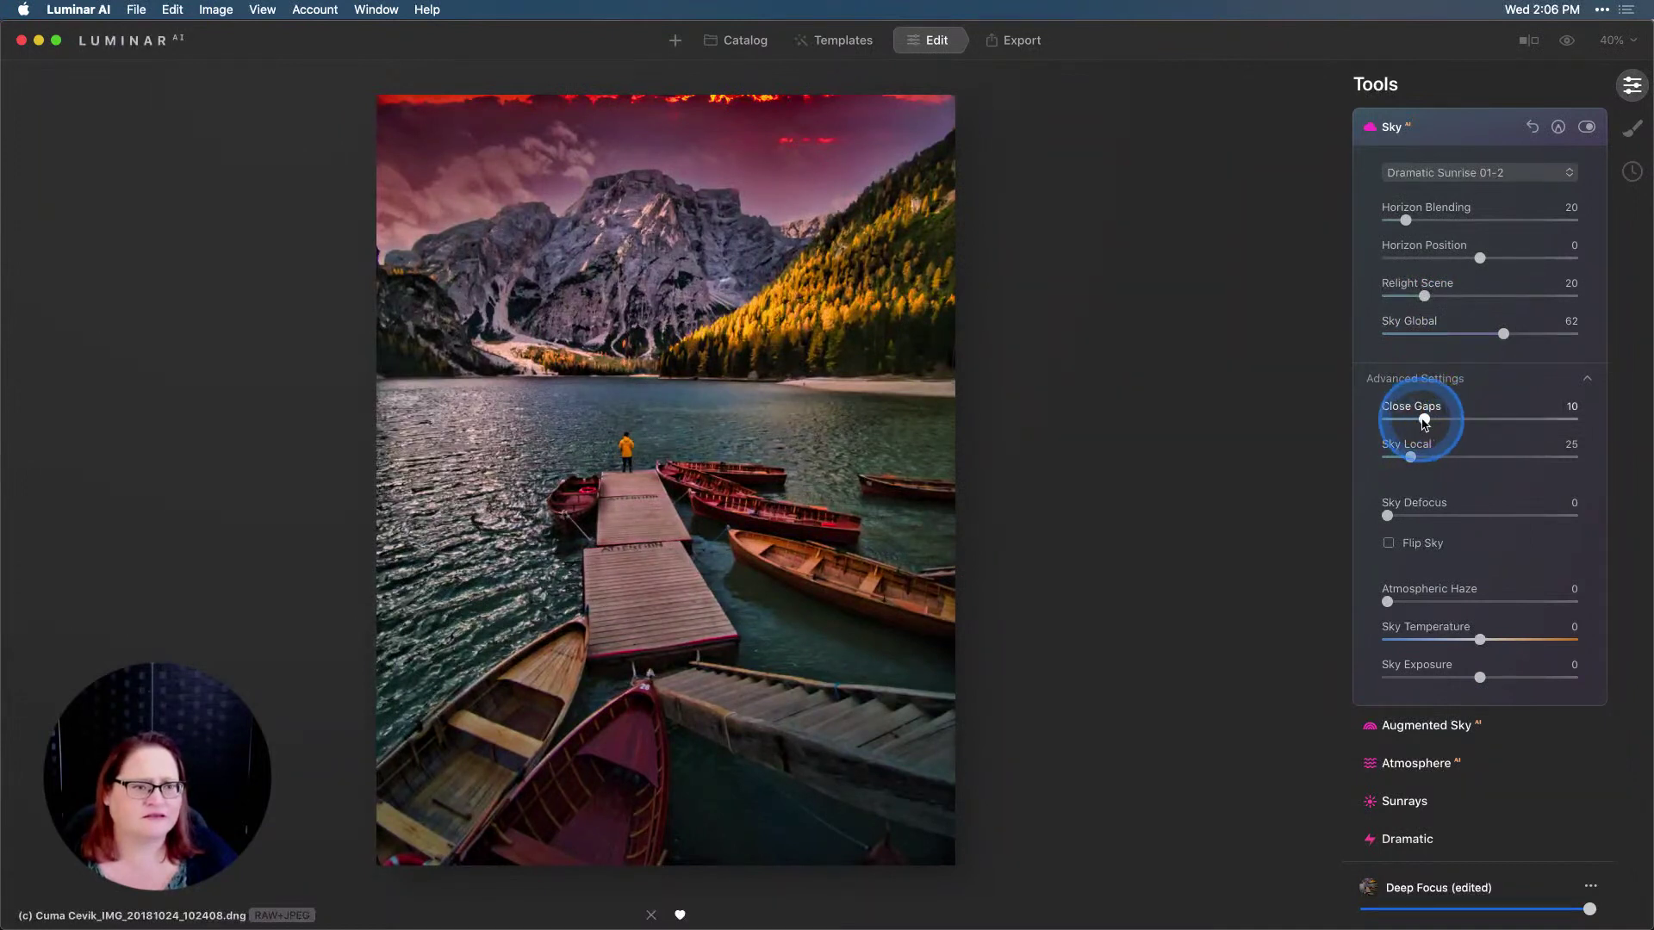
left_click_drag(1421, 425, 1468, 424)
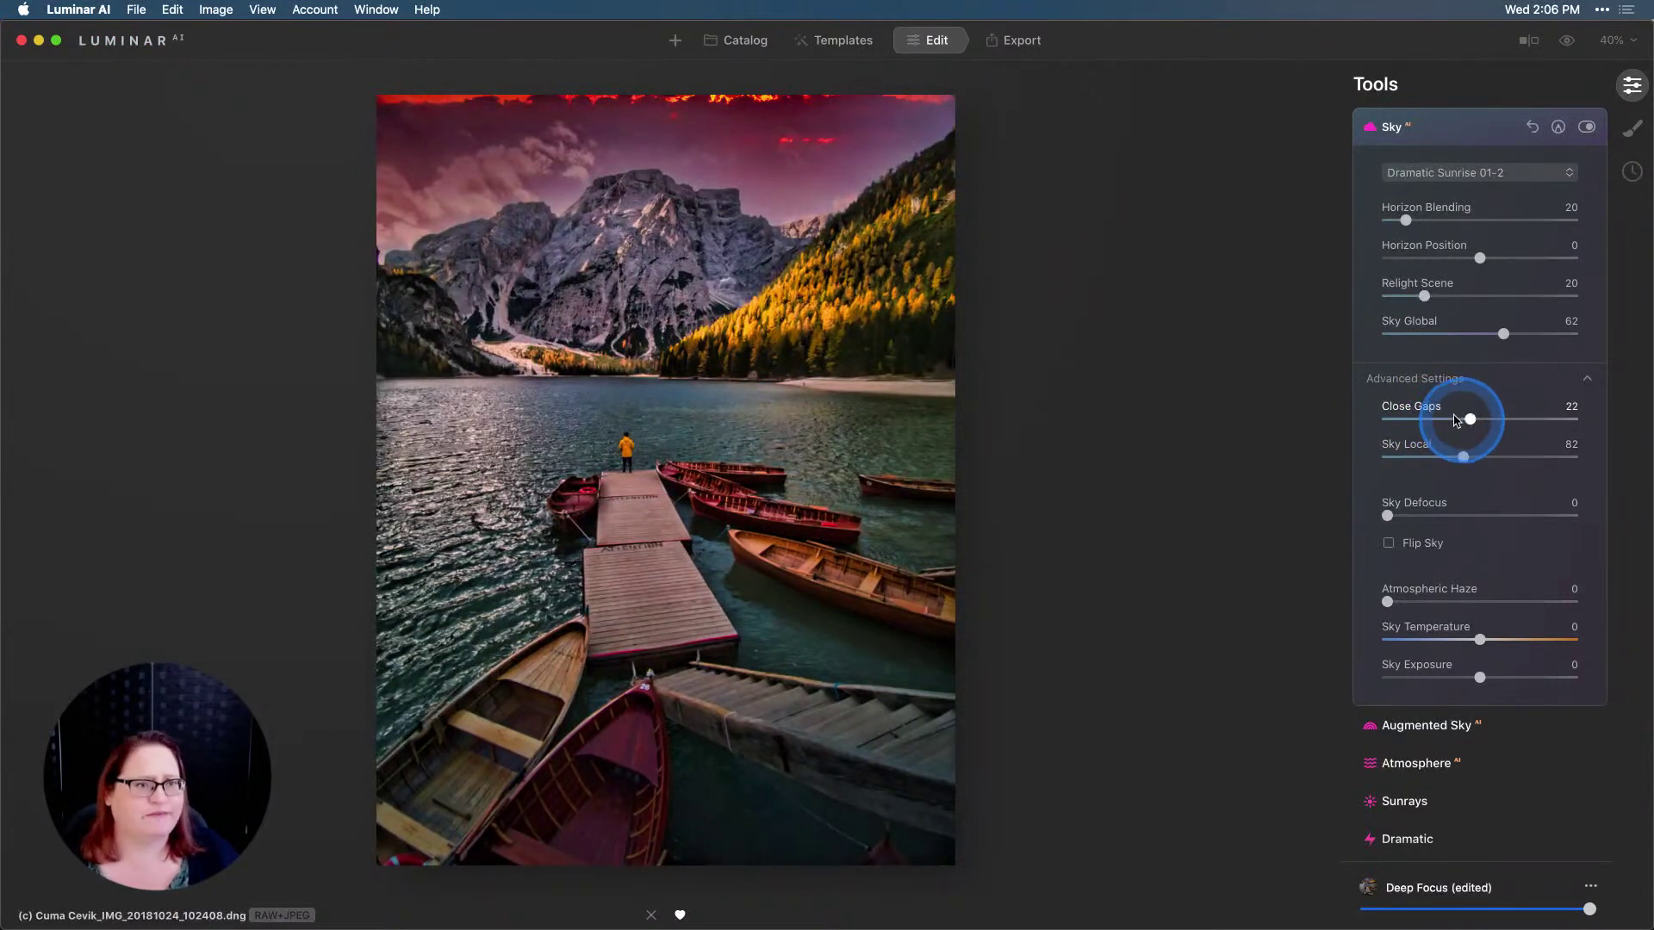
Step: Try Streaky Sunrise 01 as the replacement sky
left_click(1458, 170)
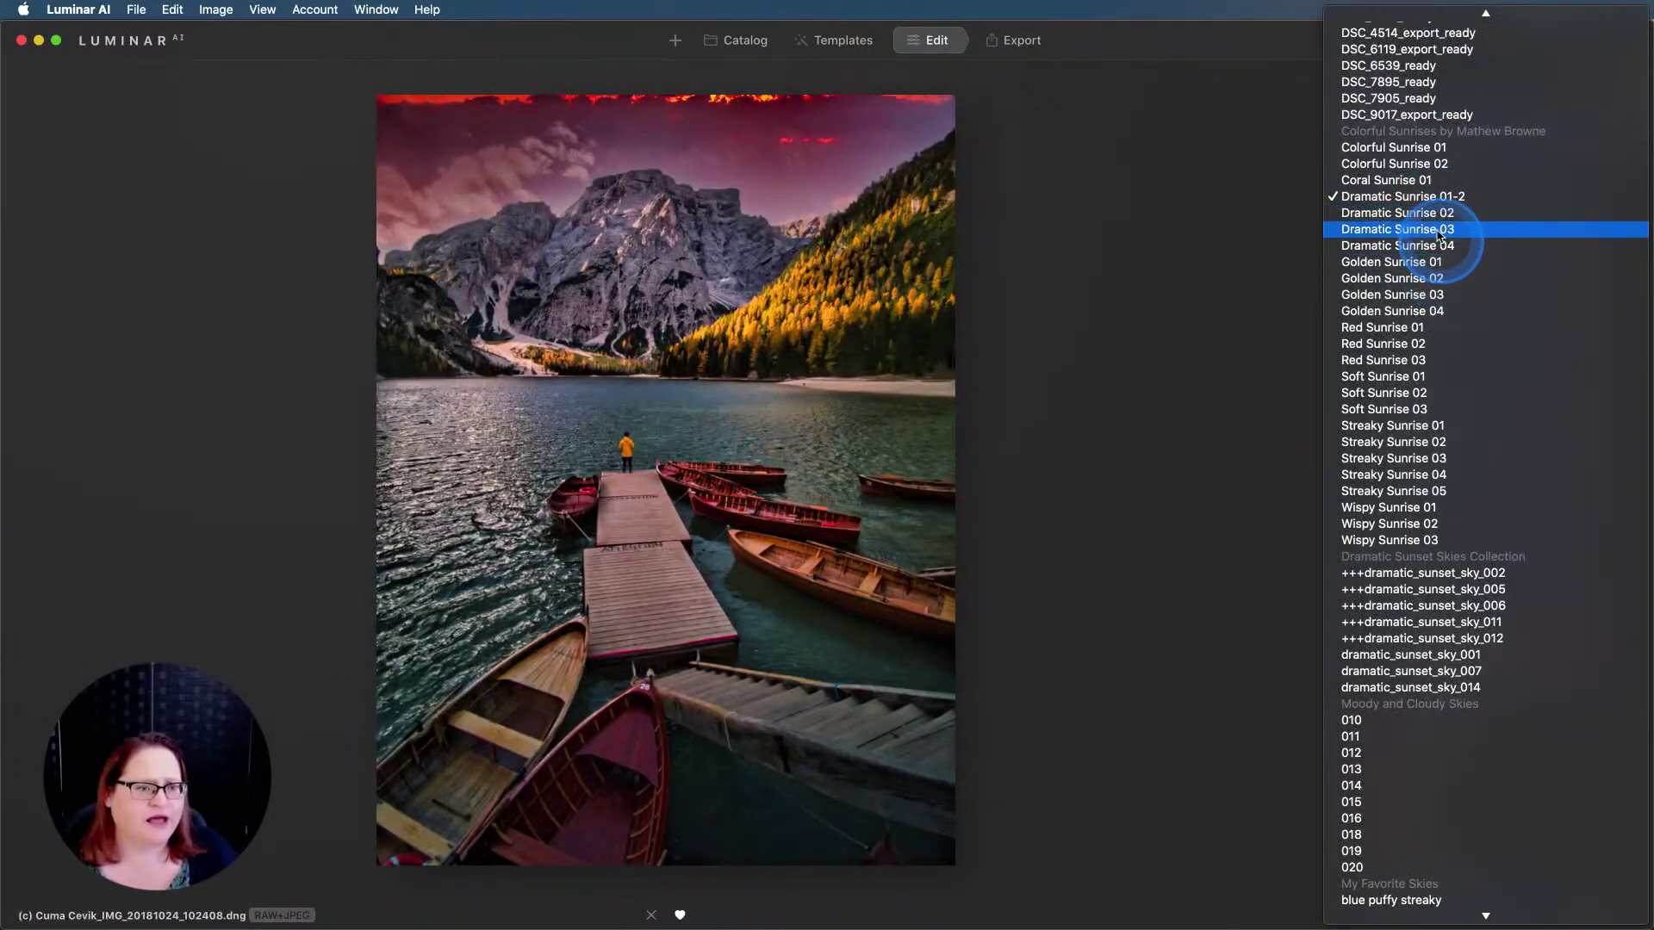
left_click(1455, 426)
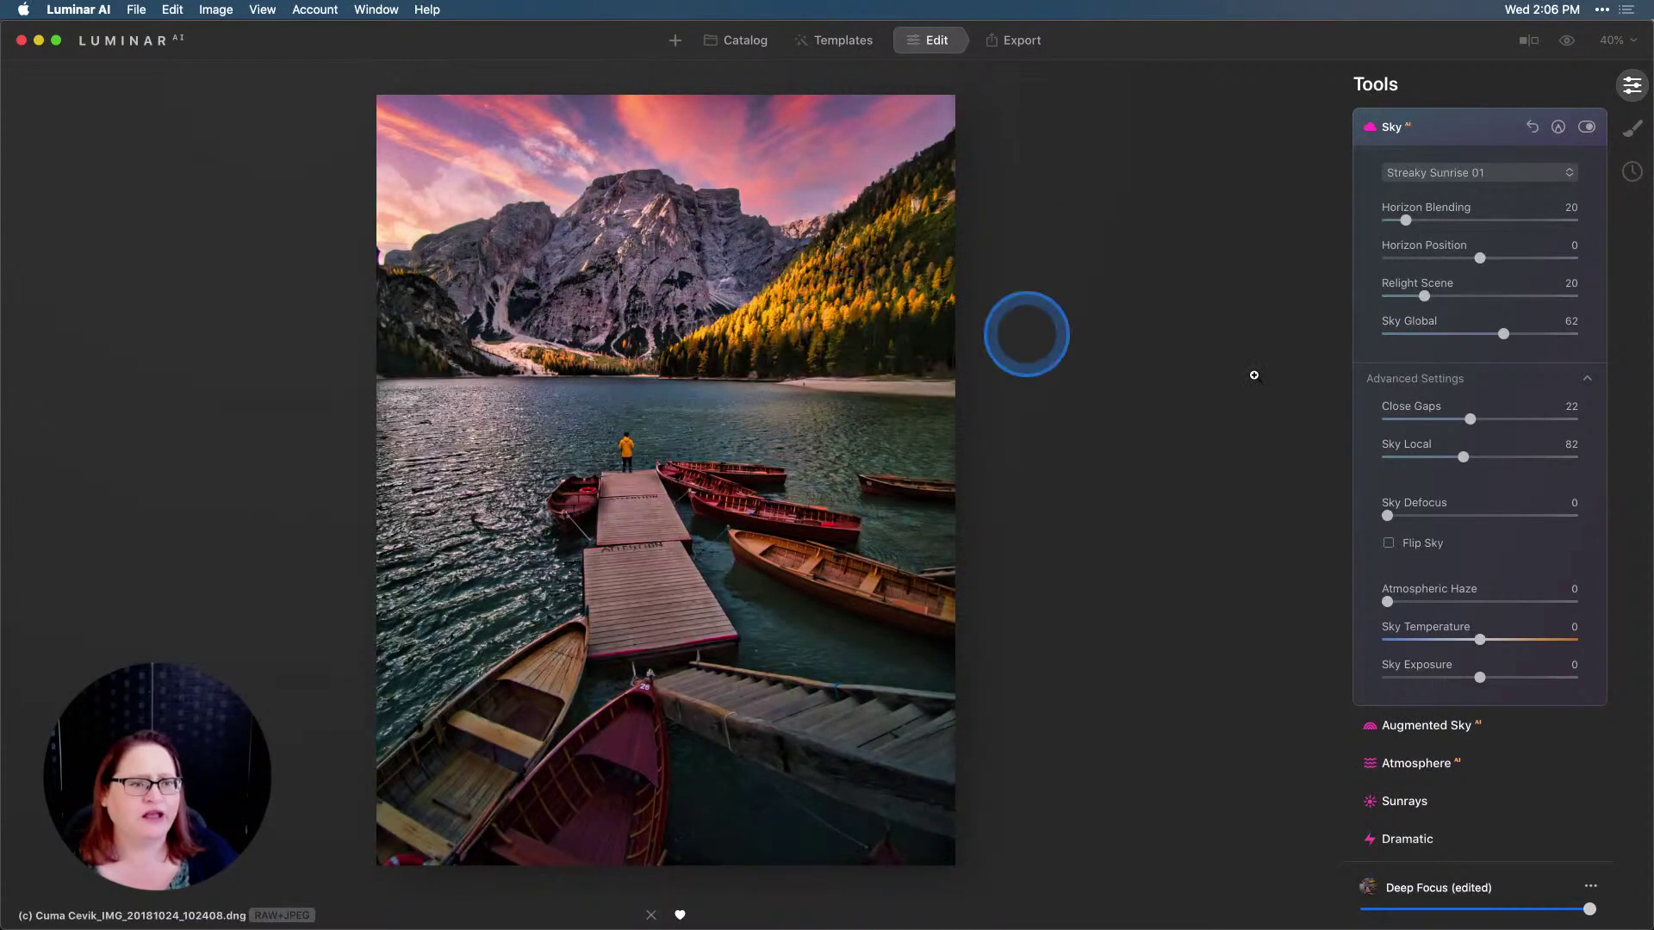
Step: Change the replacement sky to Coral Sunrise 01 and reset Sky Global to 30, Close Gaps to 10 and Sky Local to 25
left_click(1499, 181)
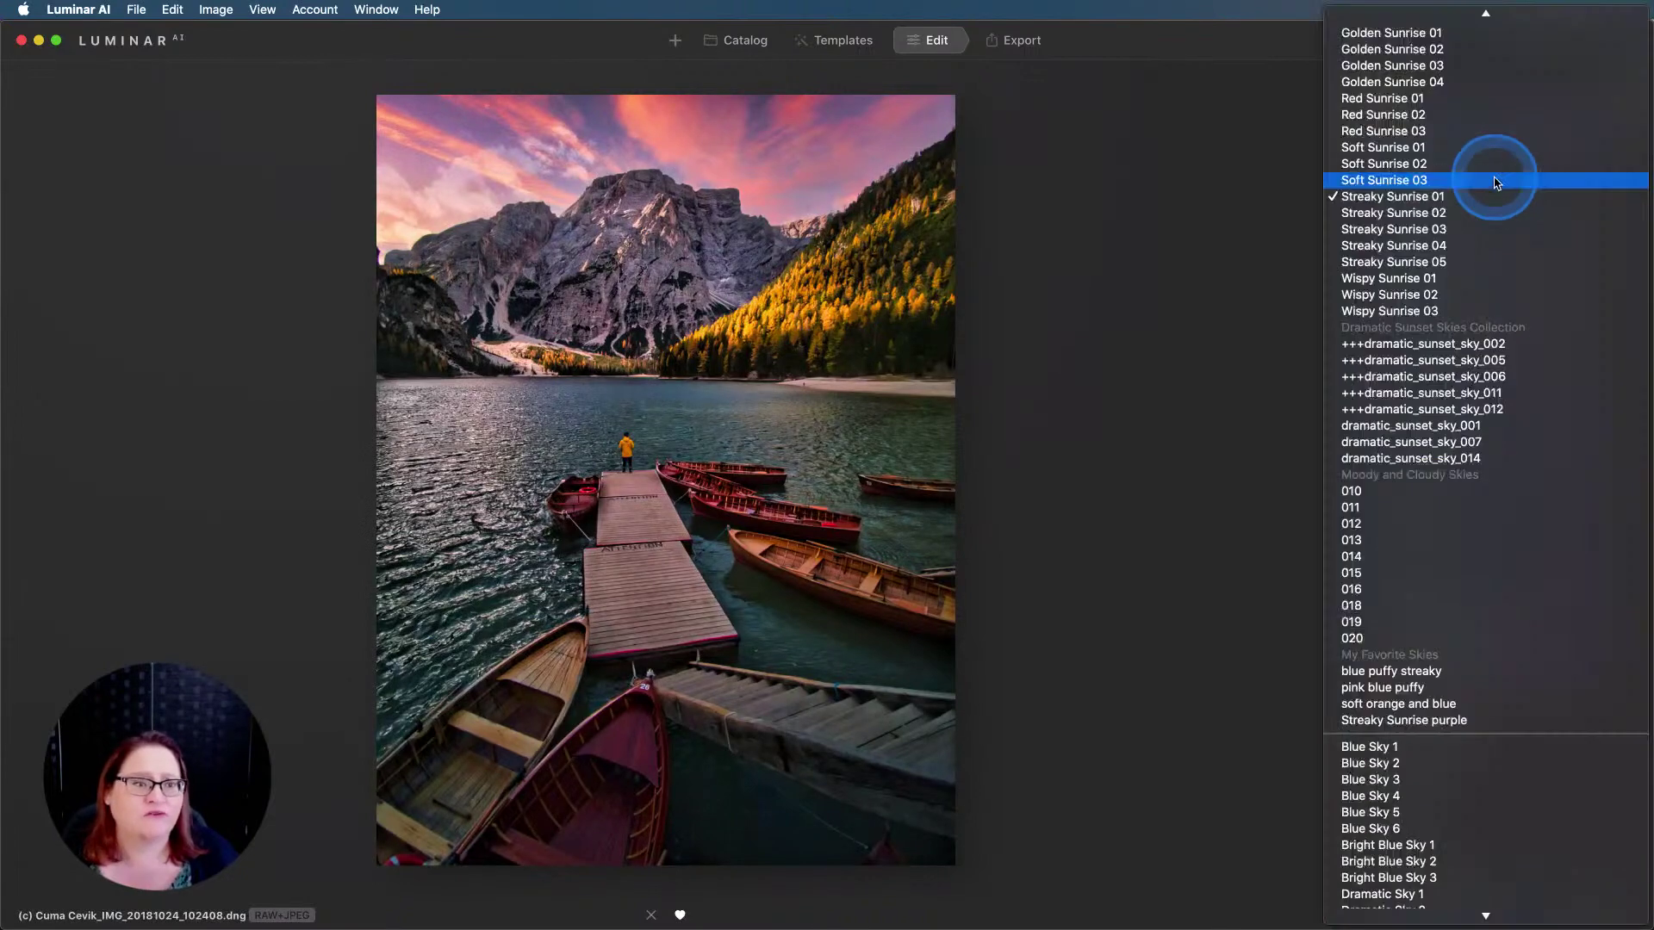
scroll(1494, 318, "up", 5)
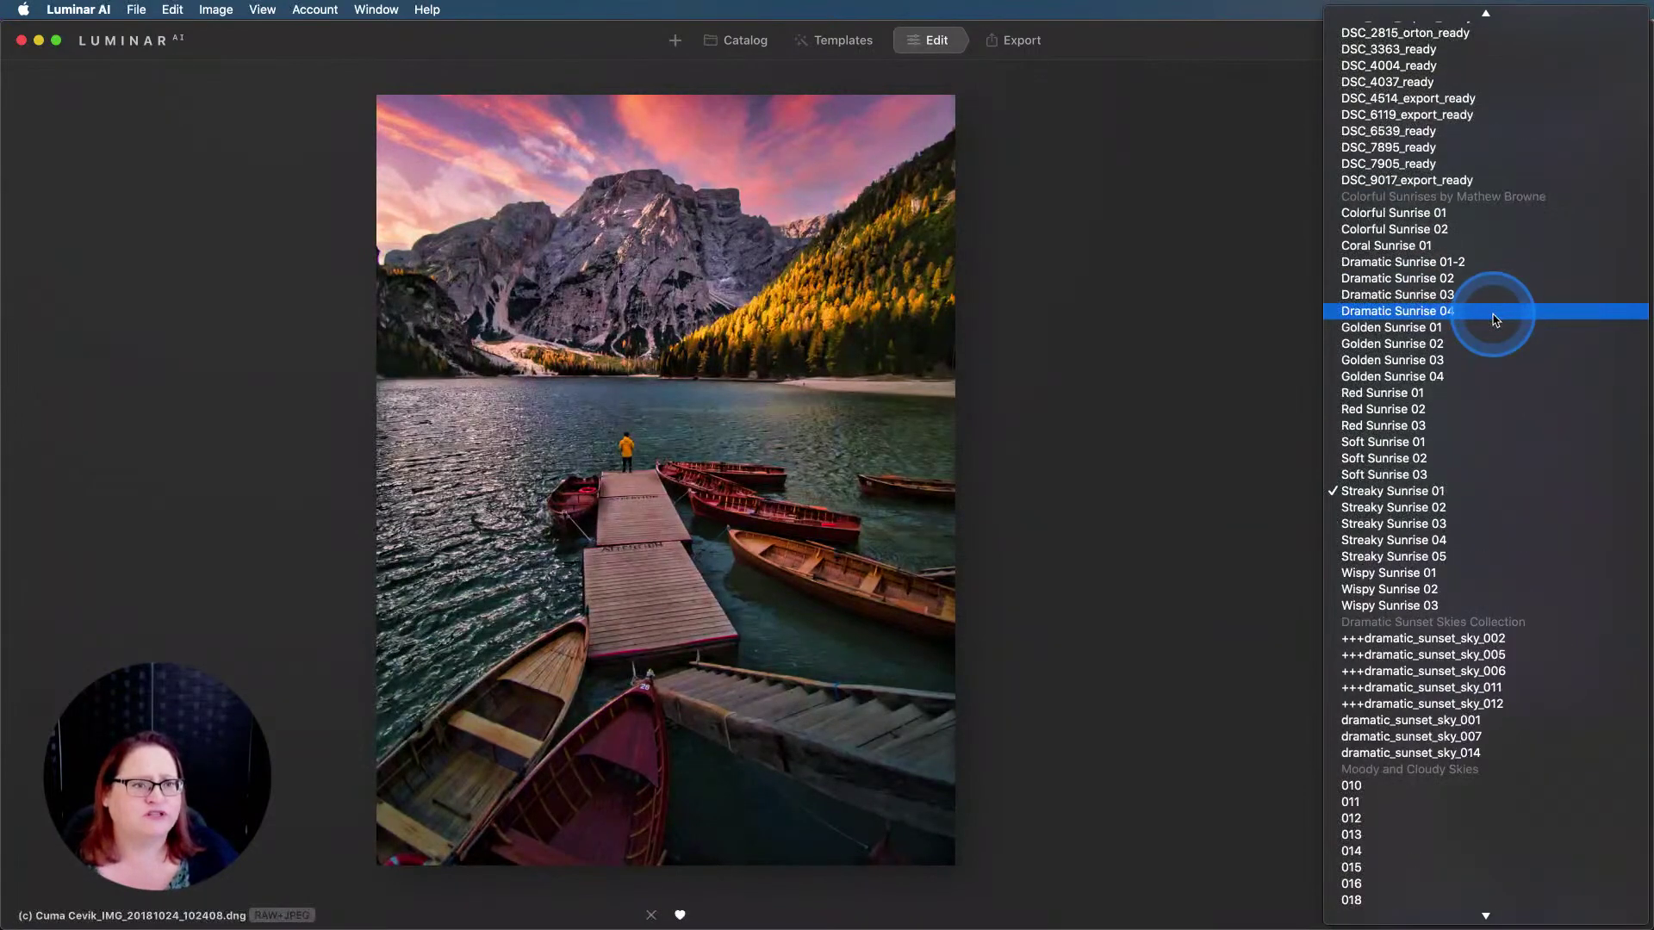
left_click(1423, 248)
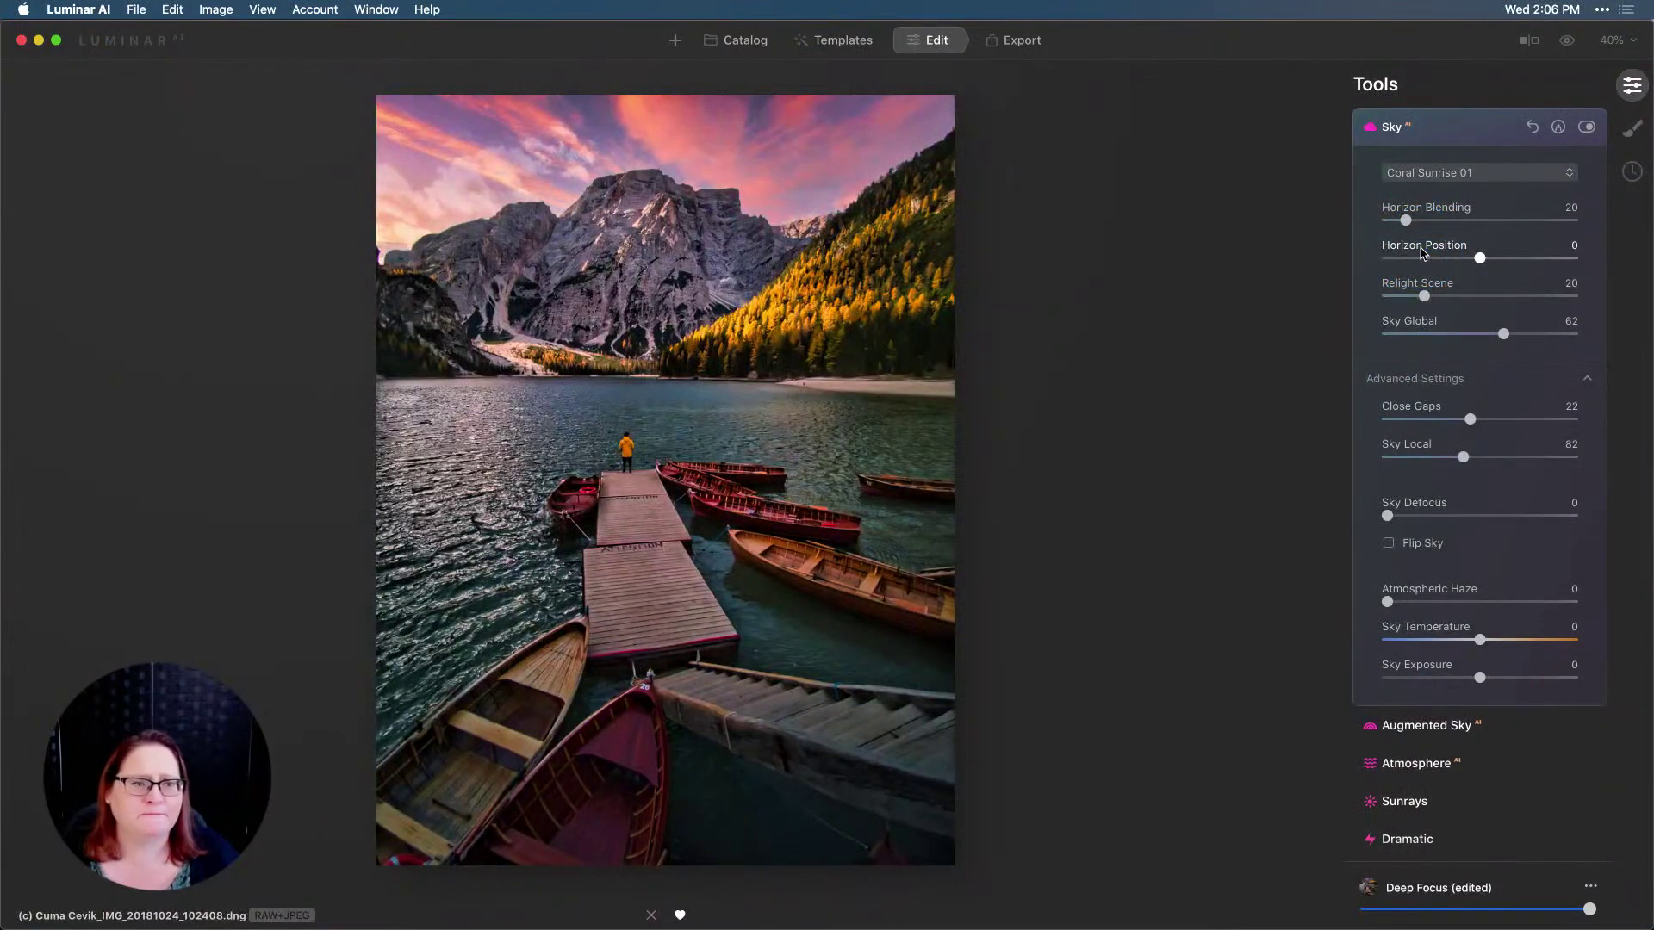
double_click(1470, 420)
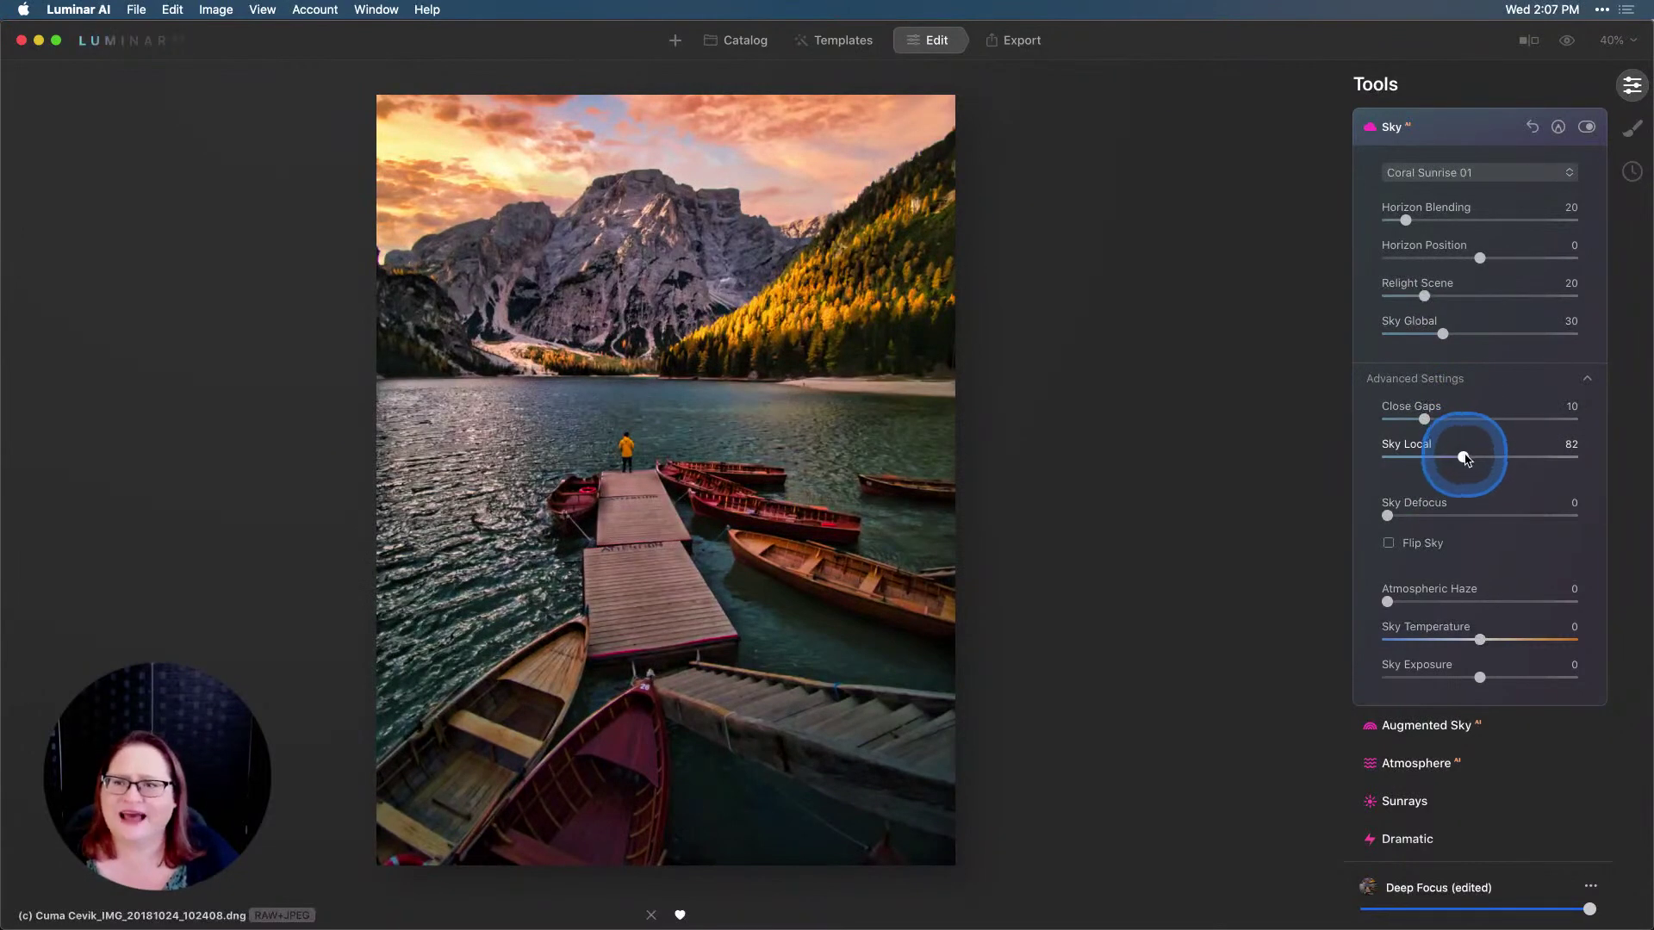
left_click_drag(1460, 456, 1408, 457)
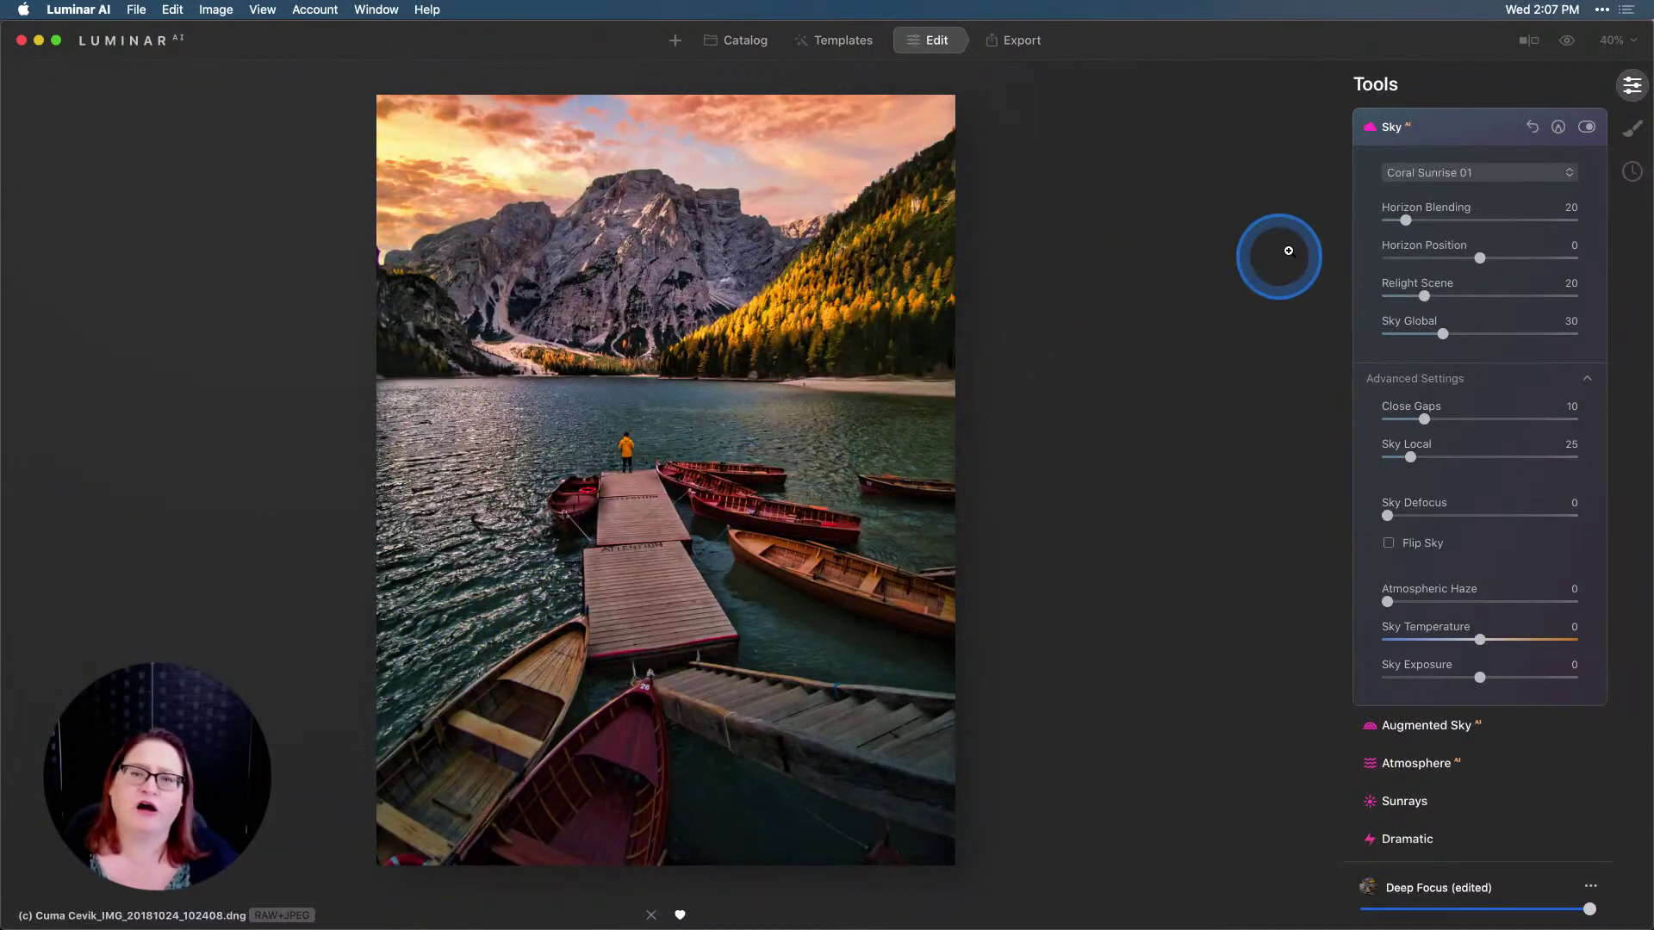
Step: Show the custom skies folder in Finder, view the sky collections inside Skies > Custom and return to the photo in Luminar AI
left_click(1447, 176)
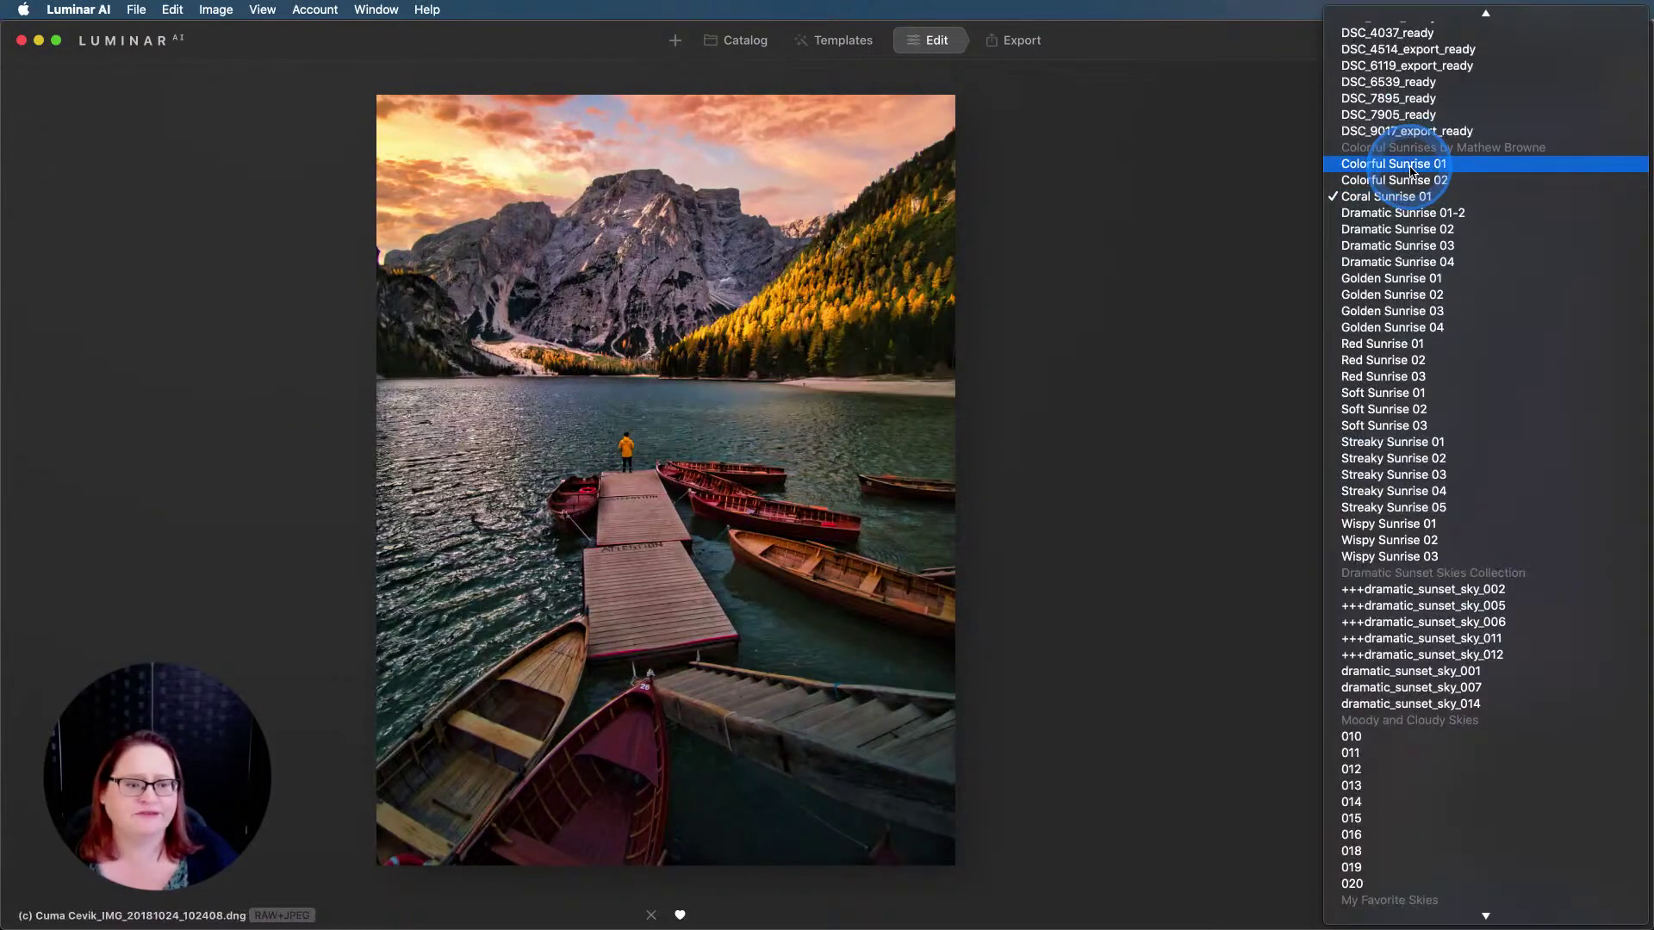
scroll(1414, 238, "up", 10)
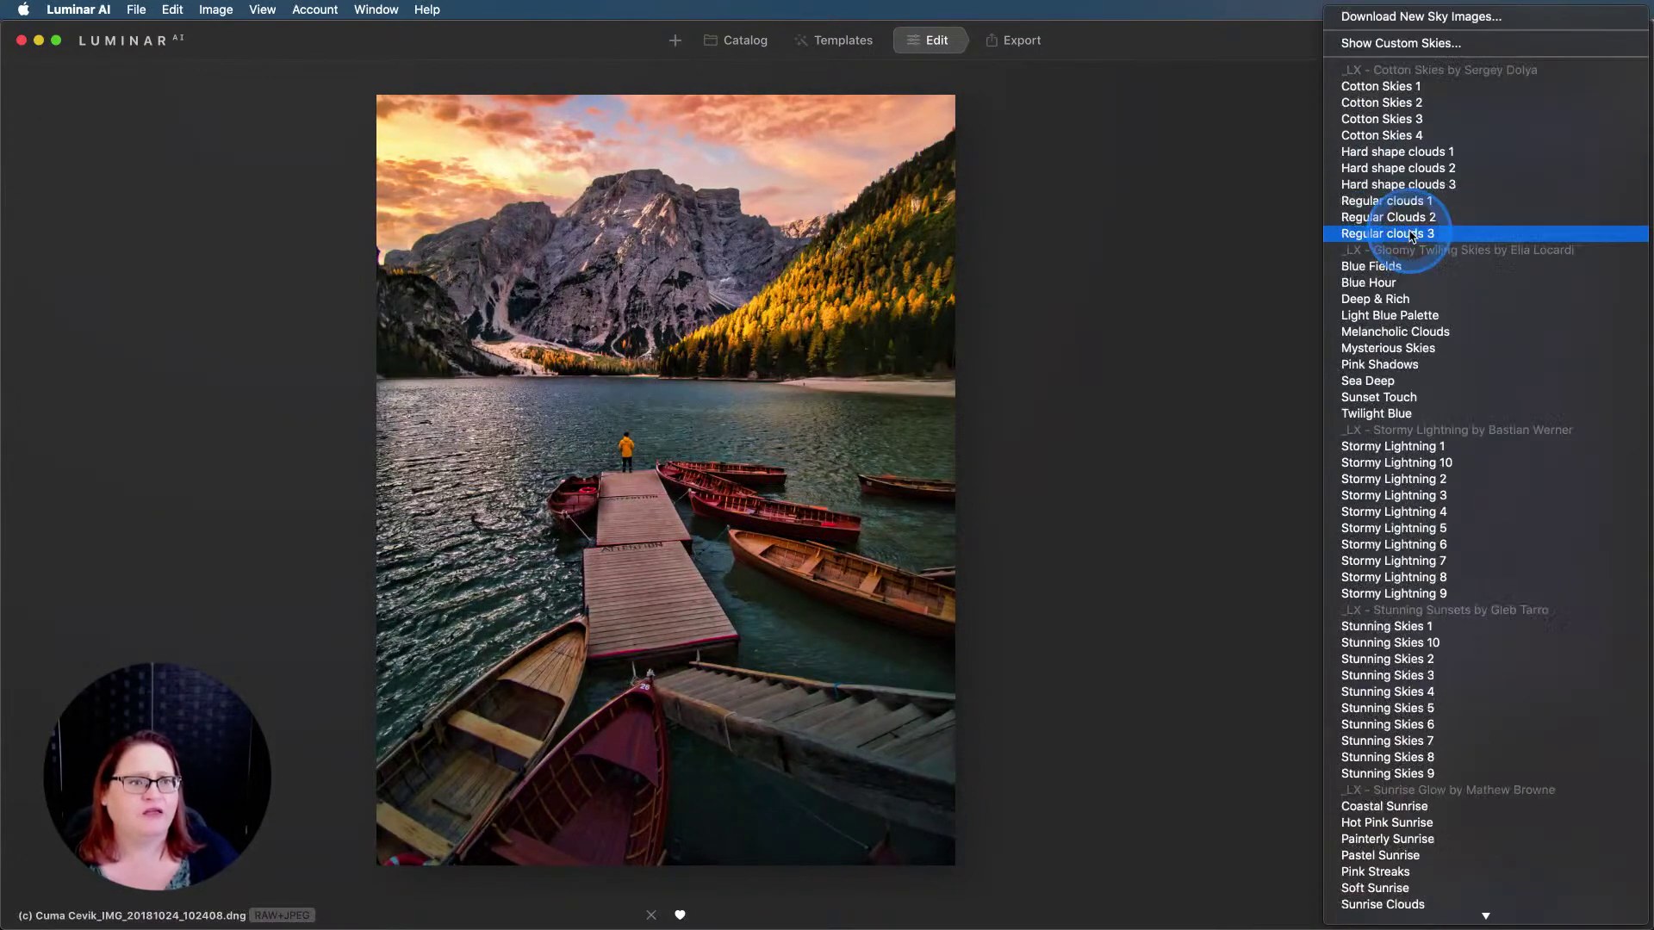
left_click(1427, 45)
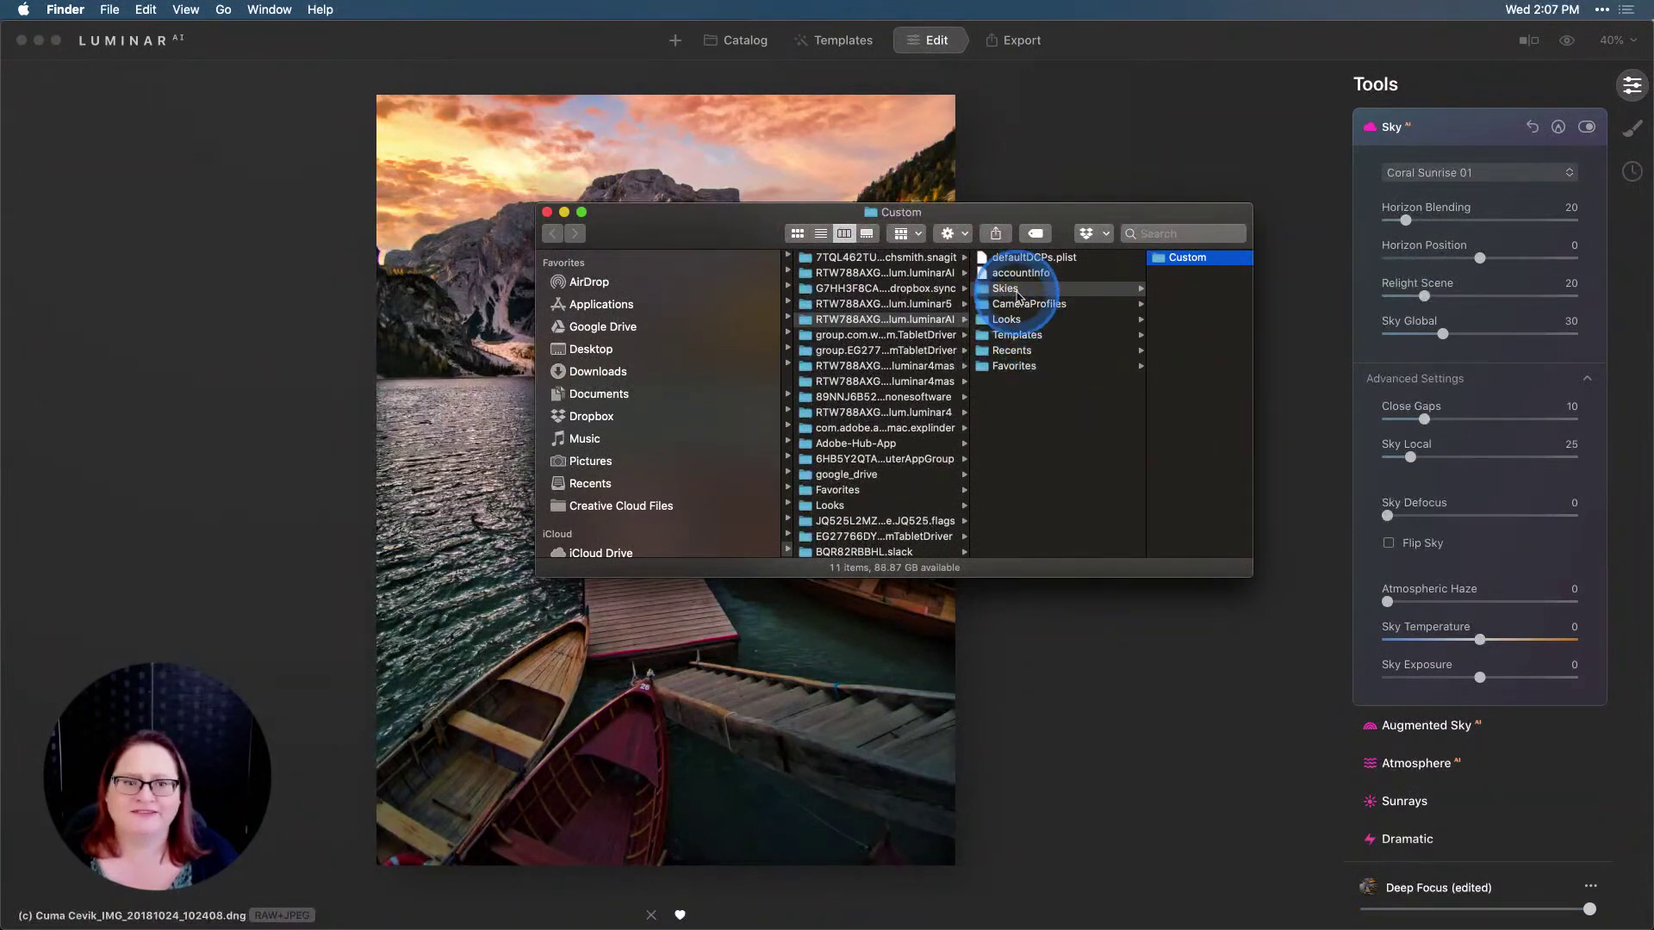
left_click(1018, 296)
left_click(1150, 259)
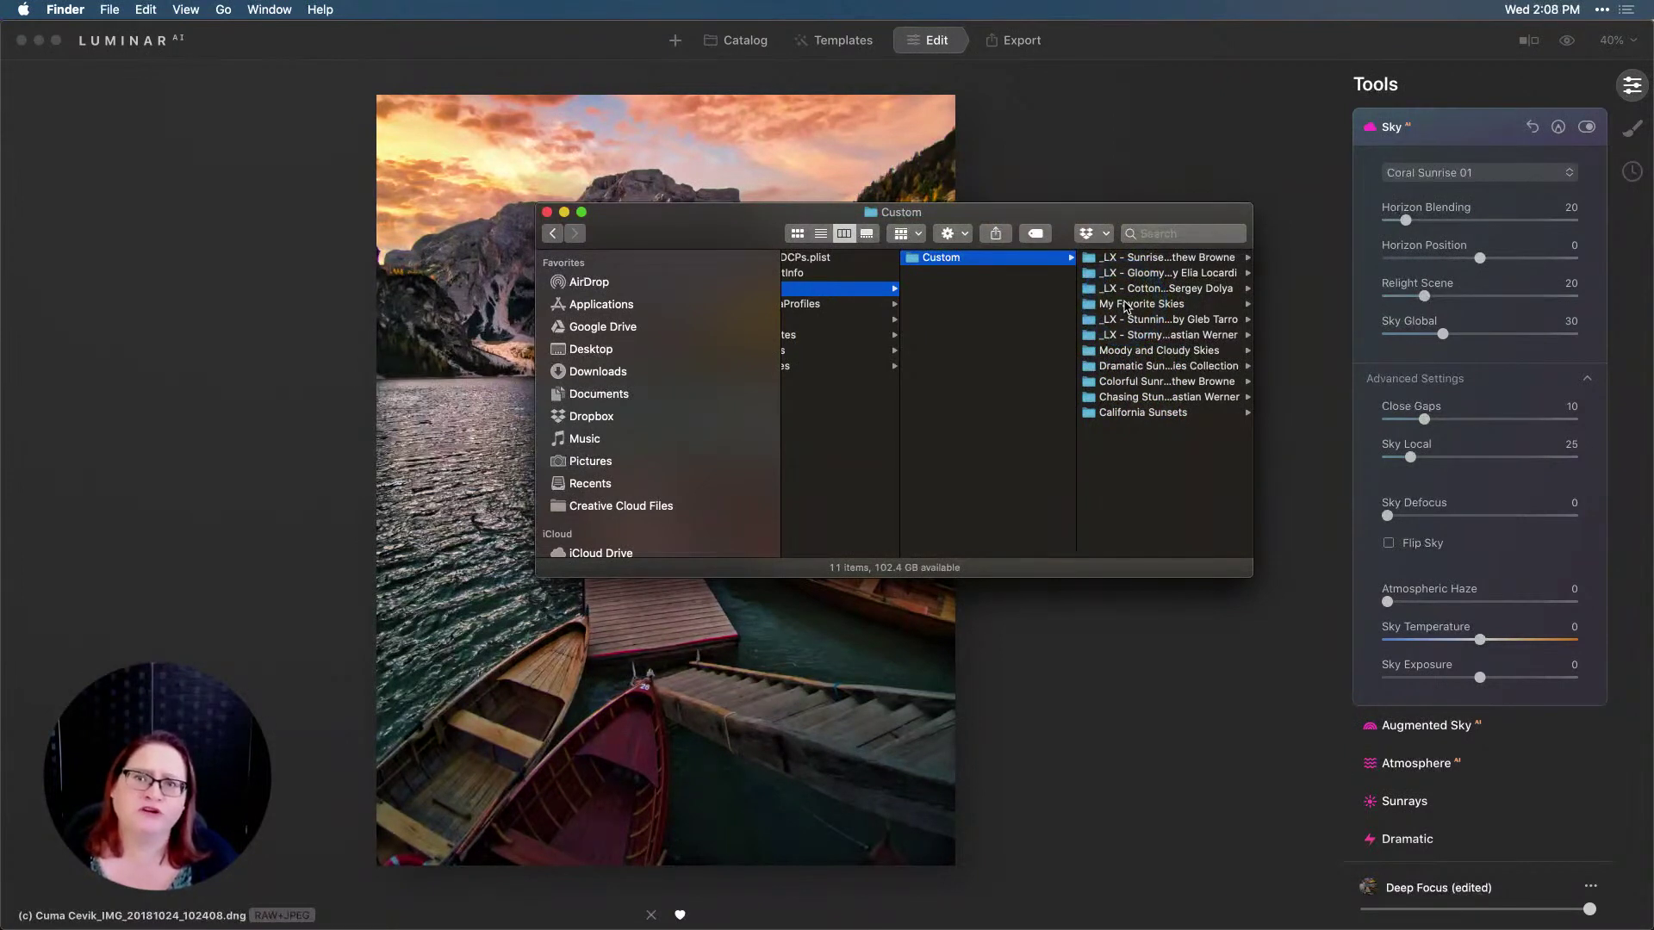
left_click(1170, 503)
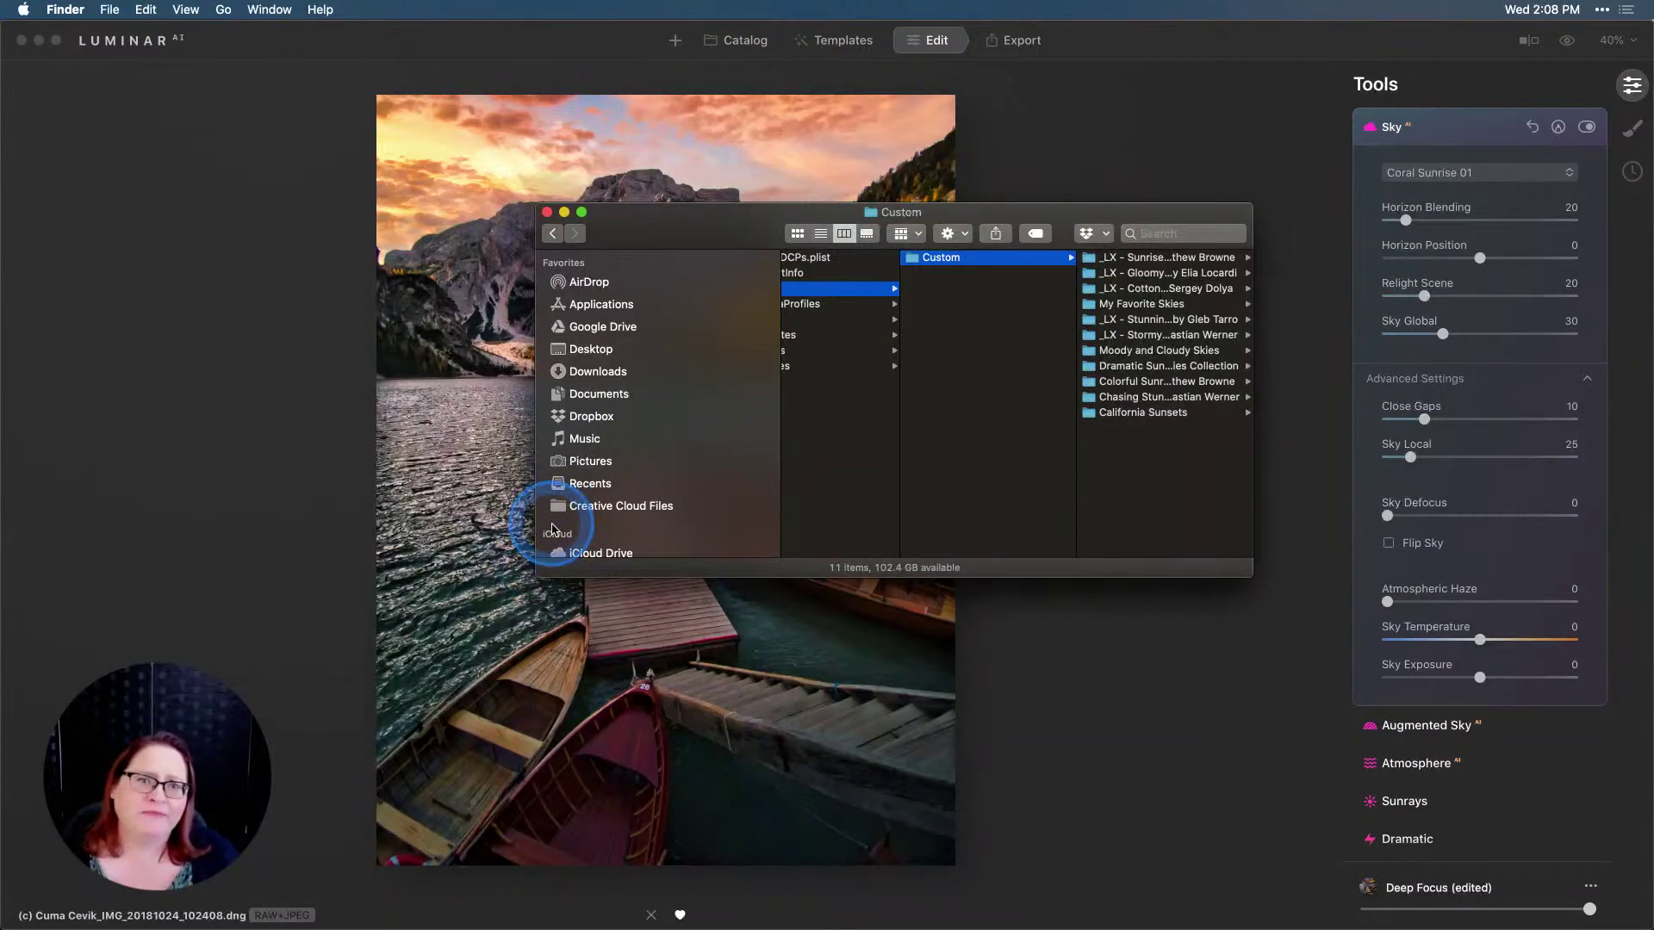
left_click(1052, 181)
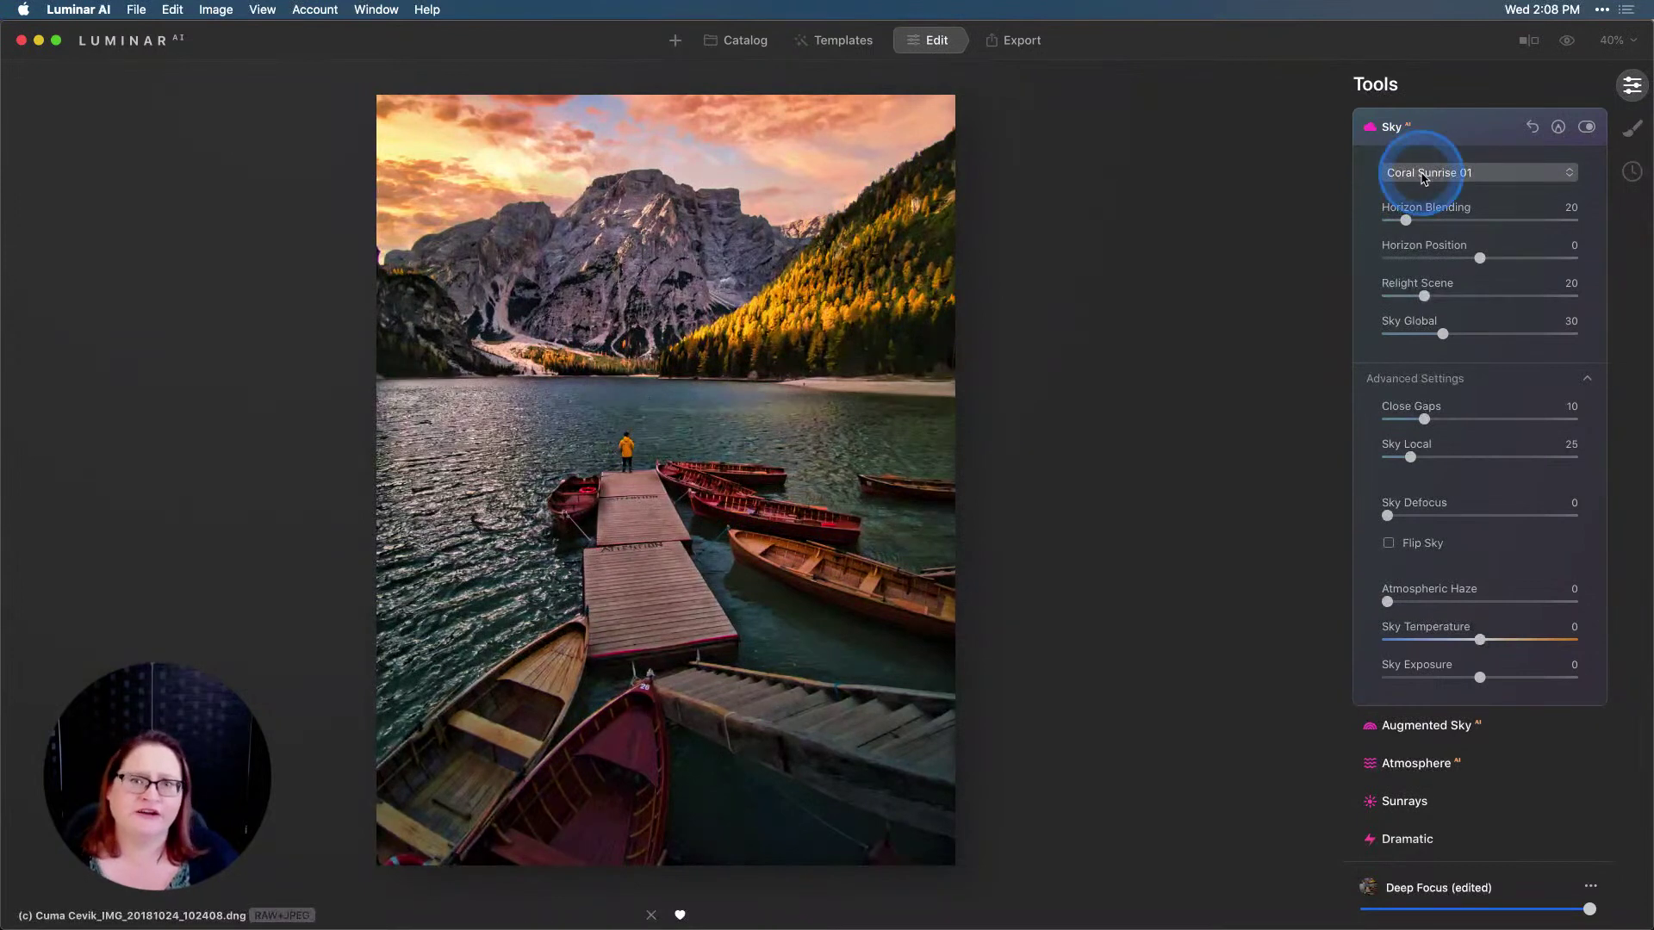
Step: Browse the available sky images down to the Load Custom Sky Image option and close the list
left_click(1423, 174)
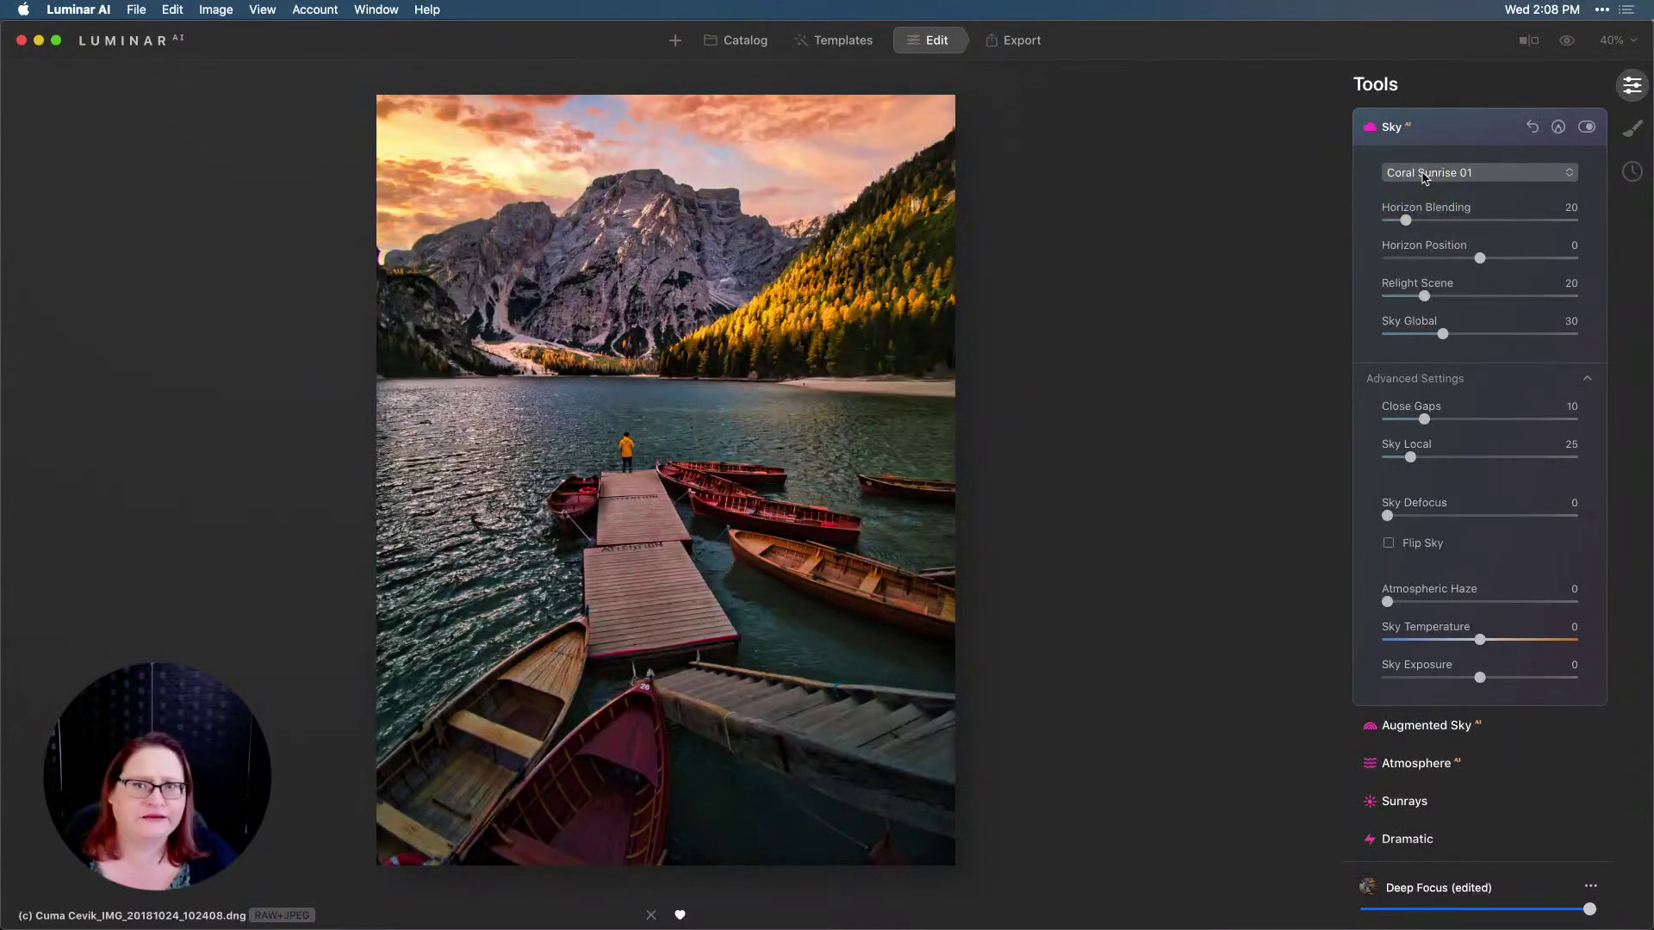
left_click(1431, 178)
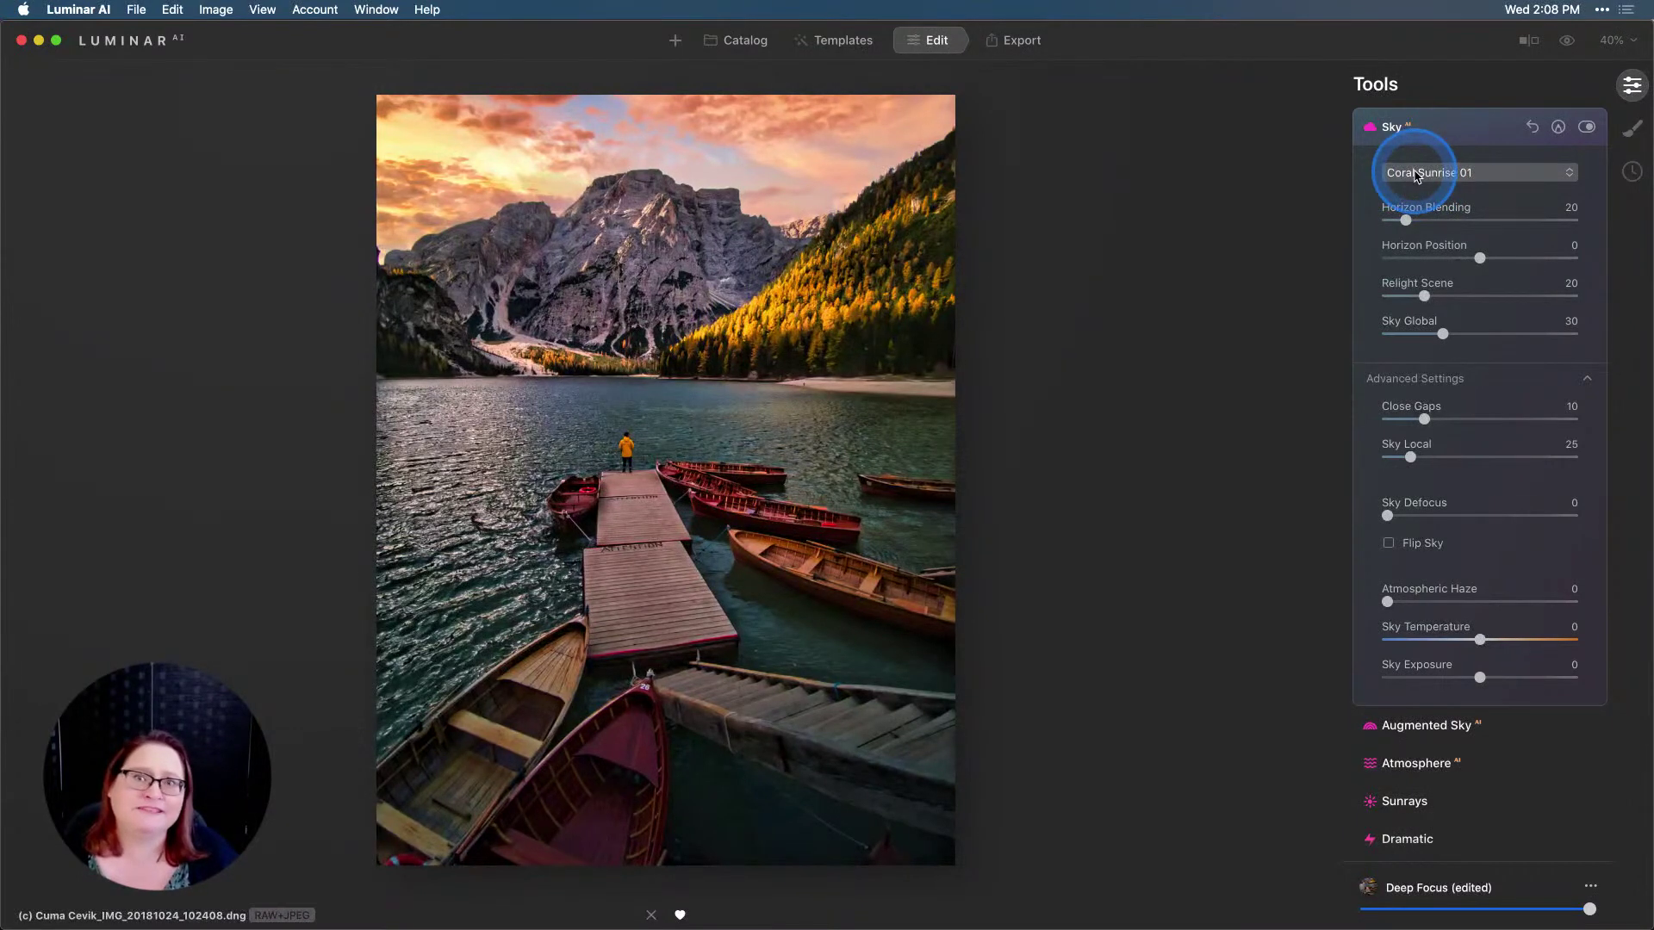
left_click(1417, 174)
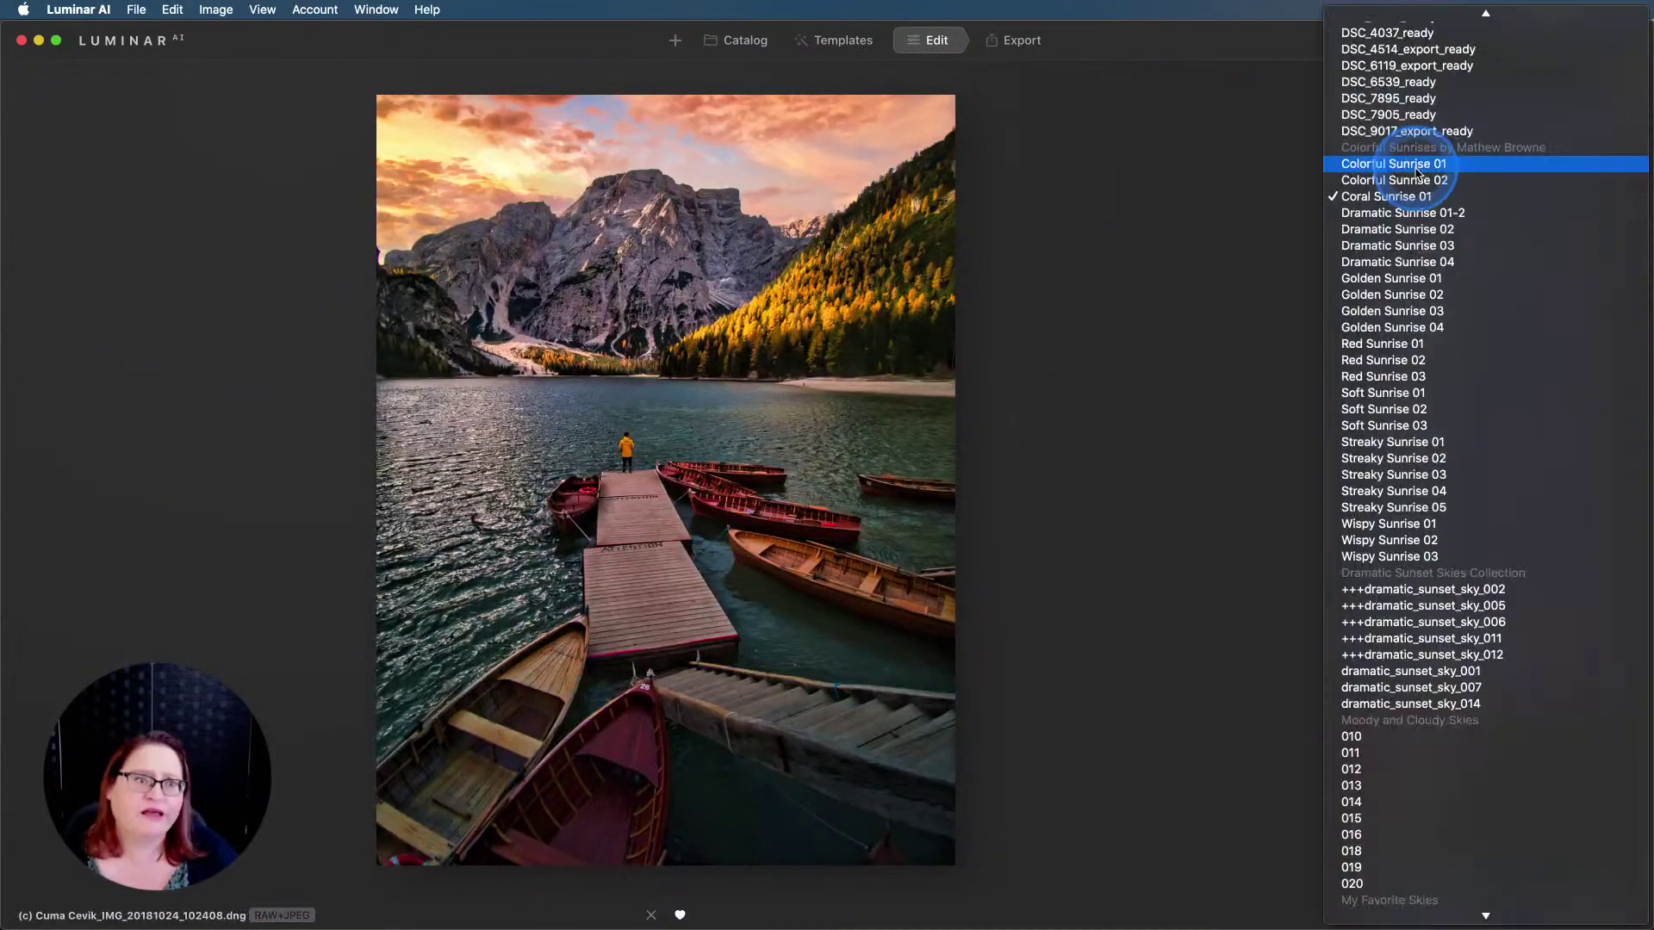
scroll(1430, 245, "down", 10)
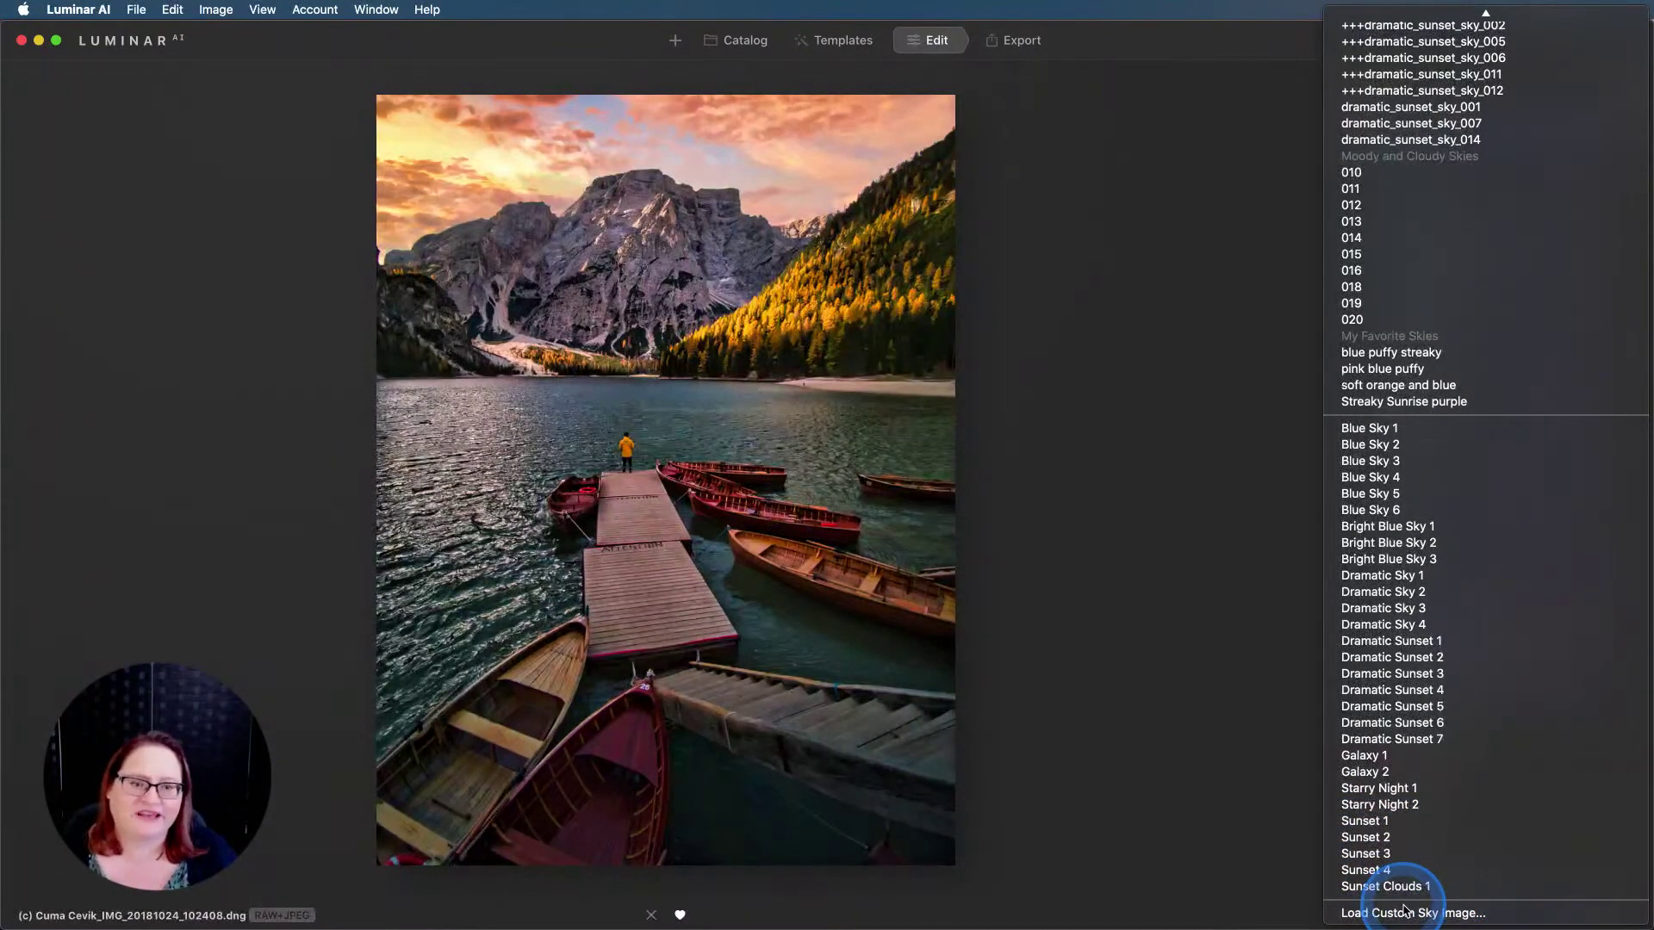
left_click(1120, 532)
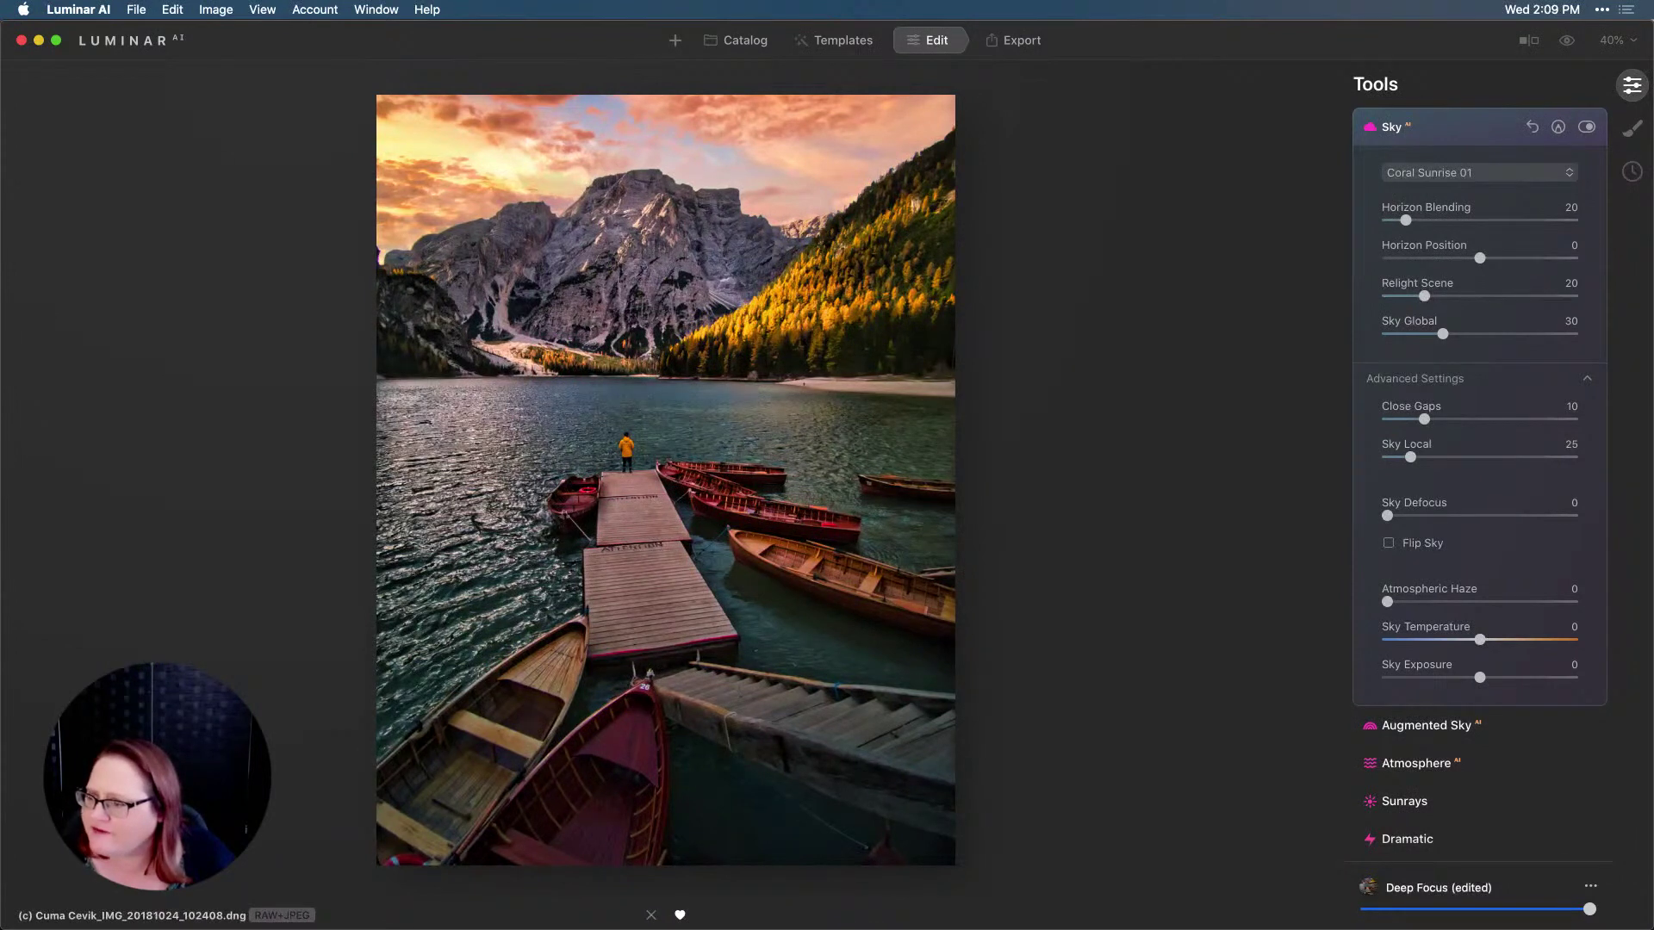
left_click(223, 658)
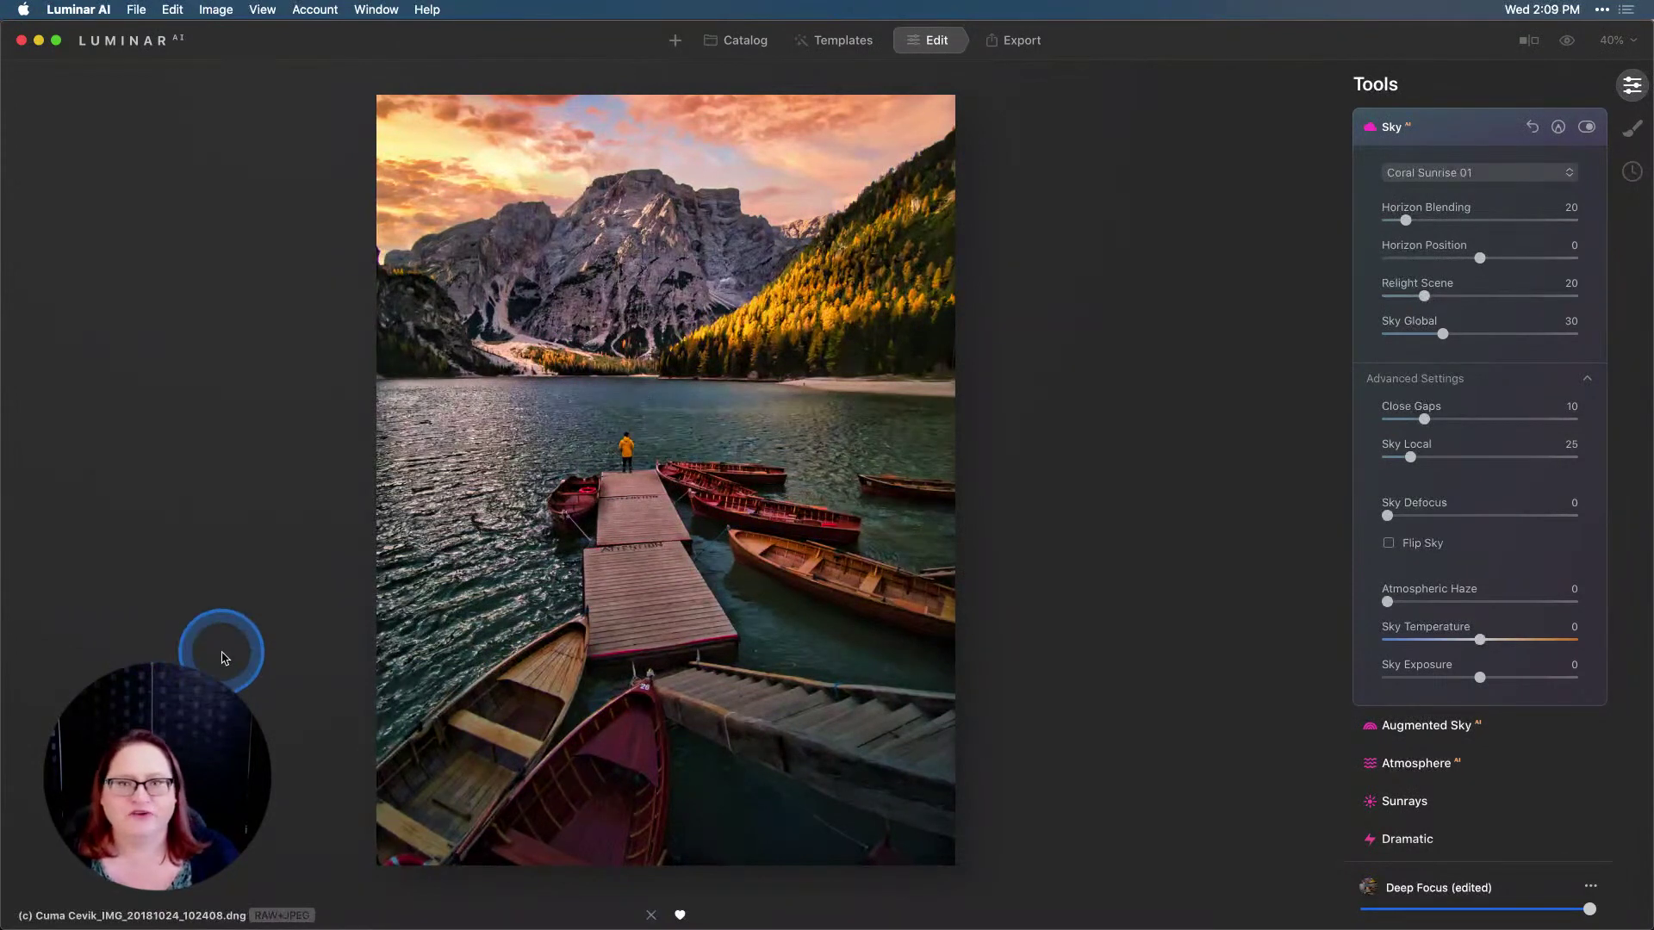
left_click(222, 656)
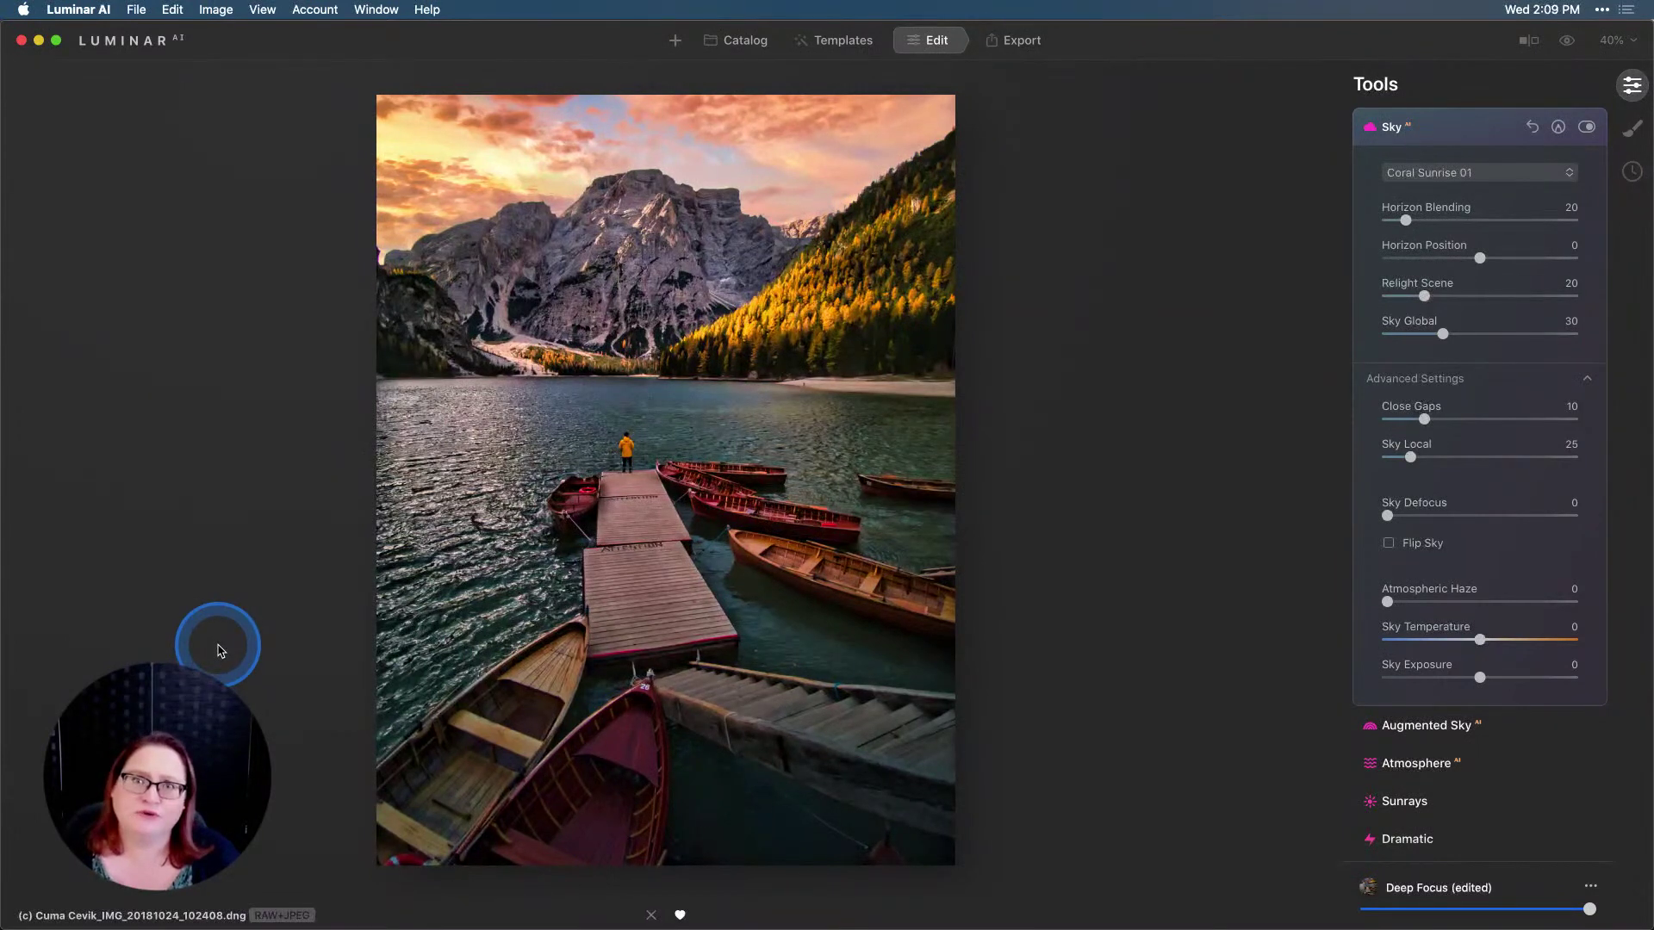
left_click(220, 651)
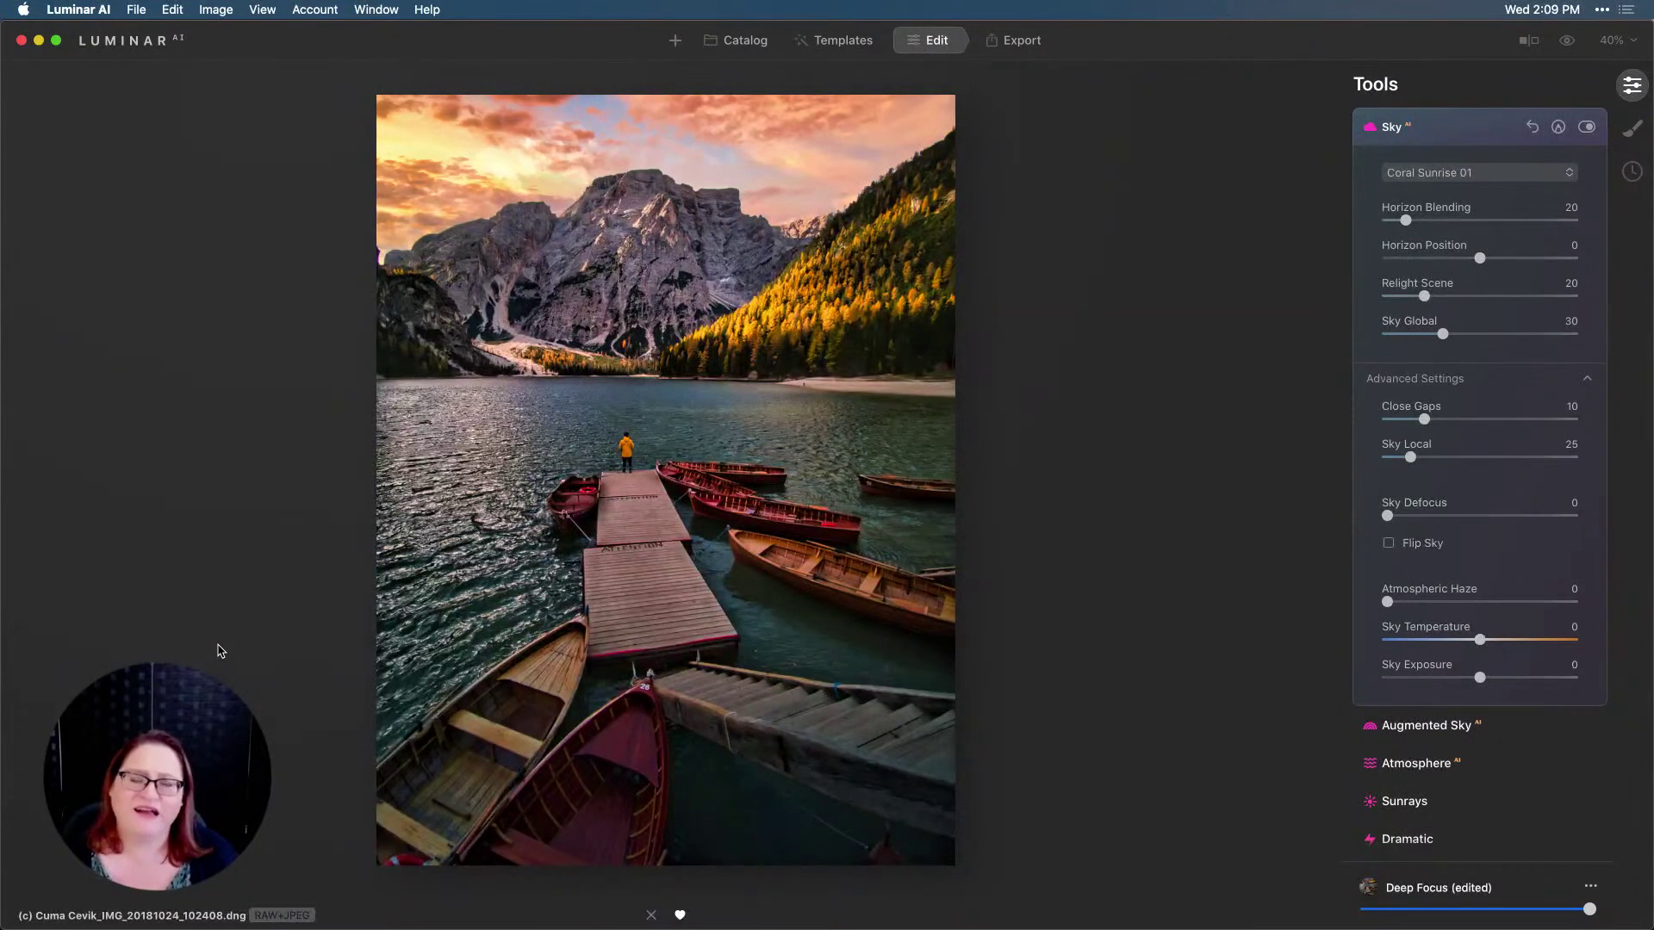
left_click(219, 649)
left_click(230, 612)
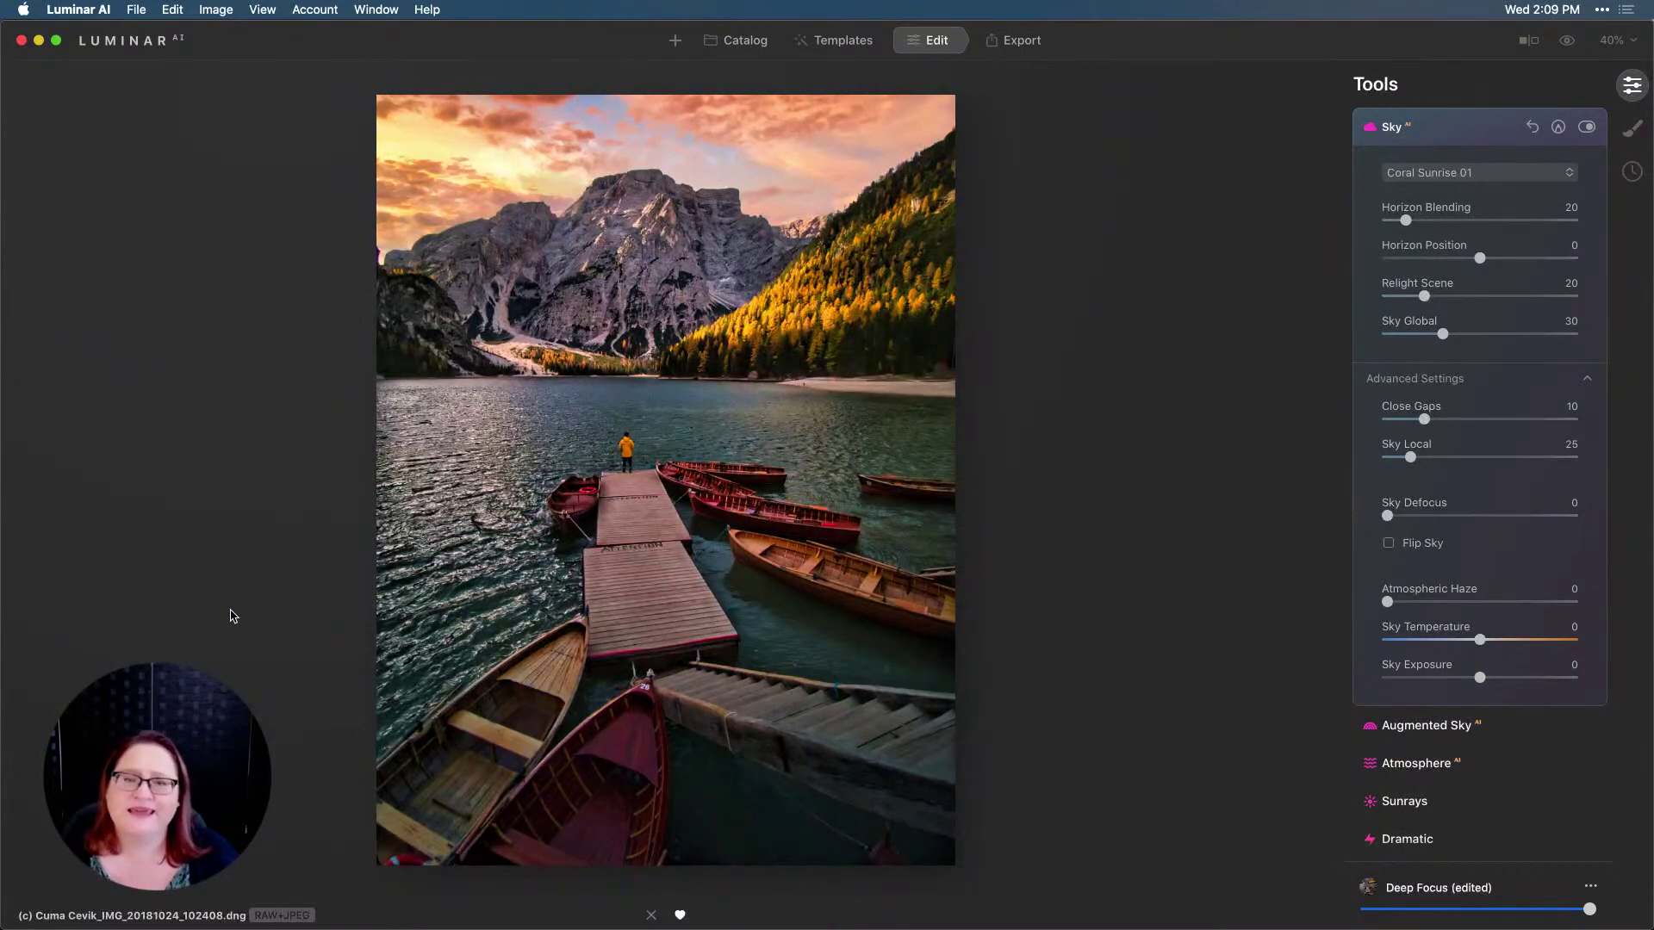
left_click(286, 595)
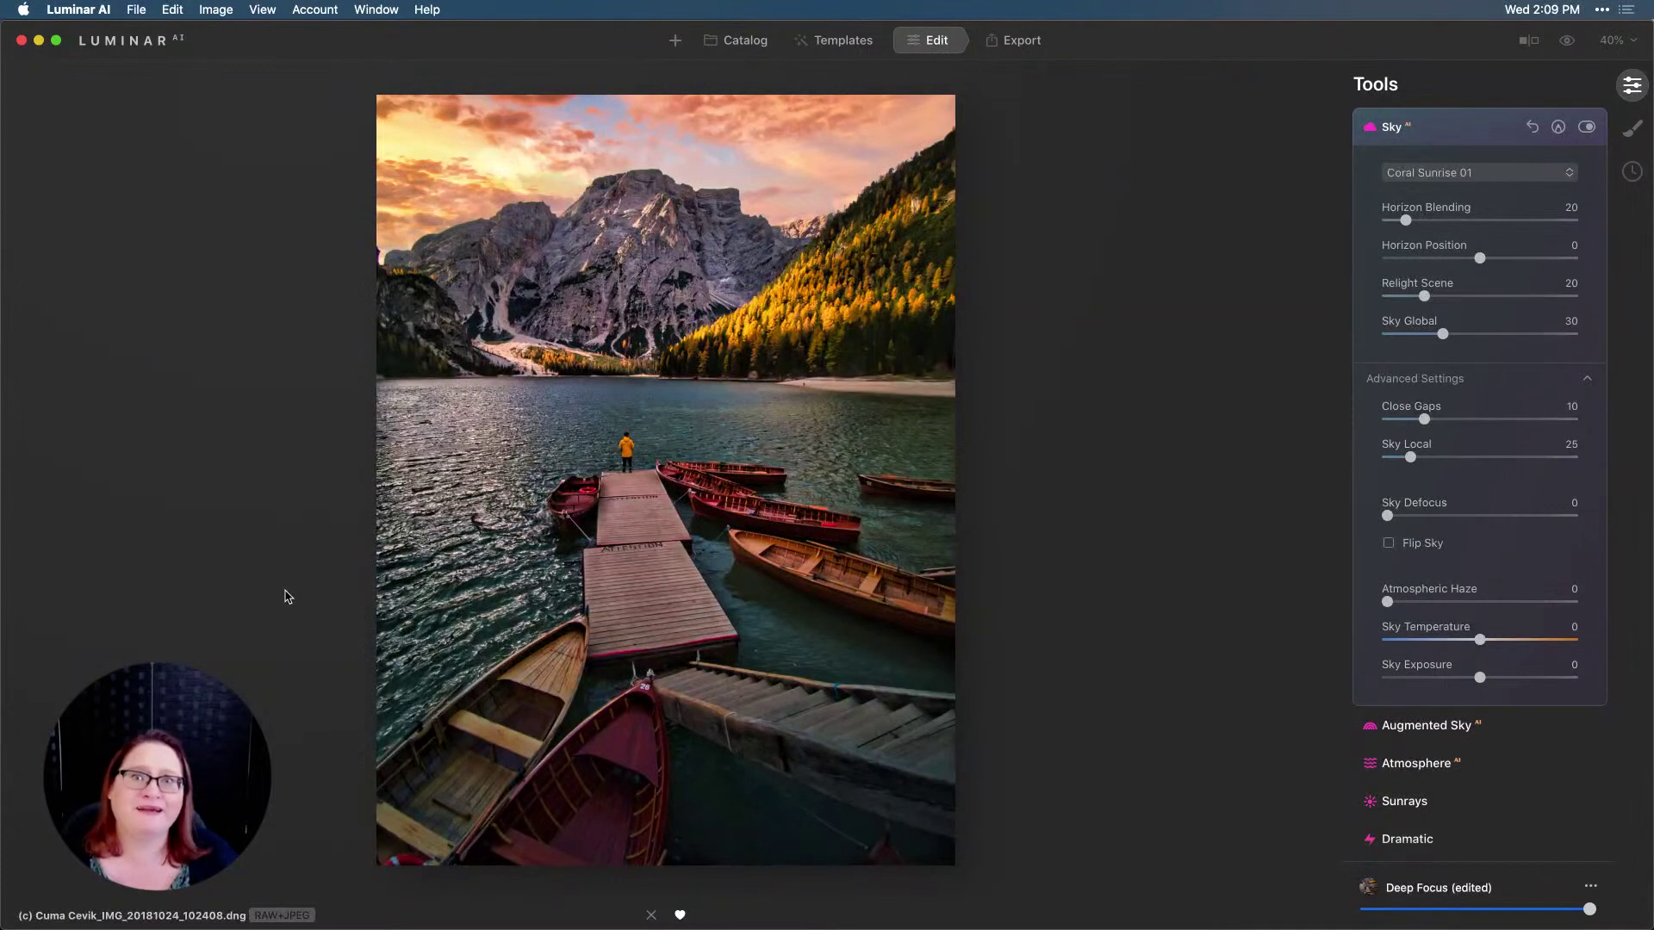
left_click(310, 612)
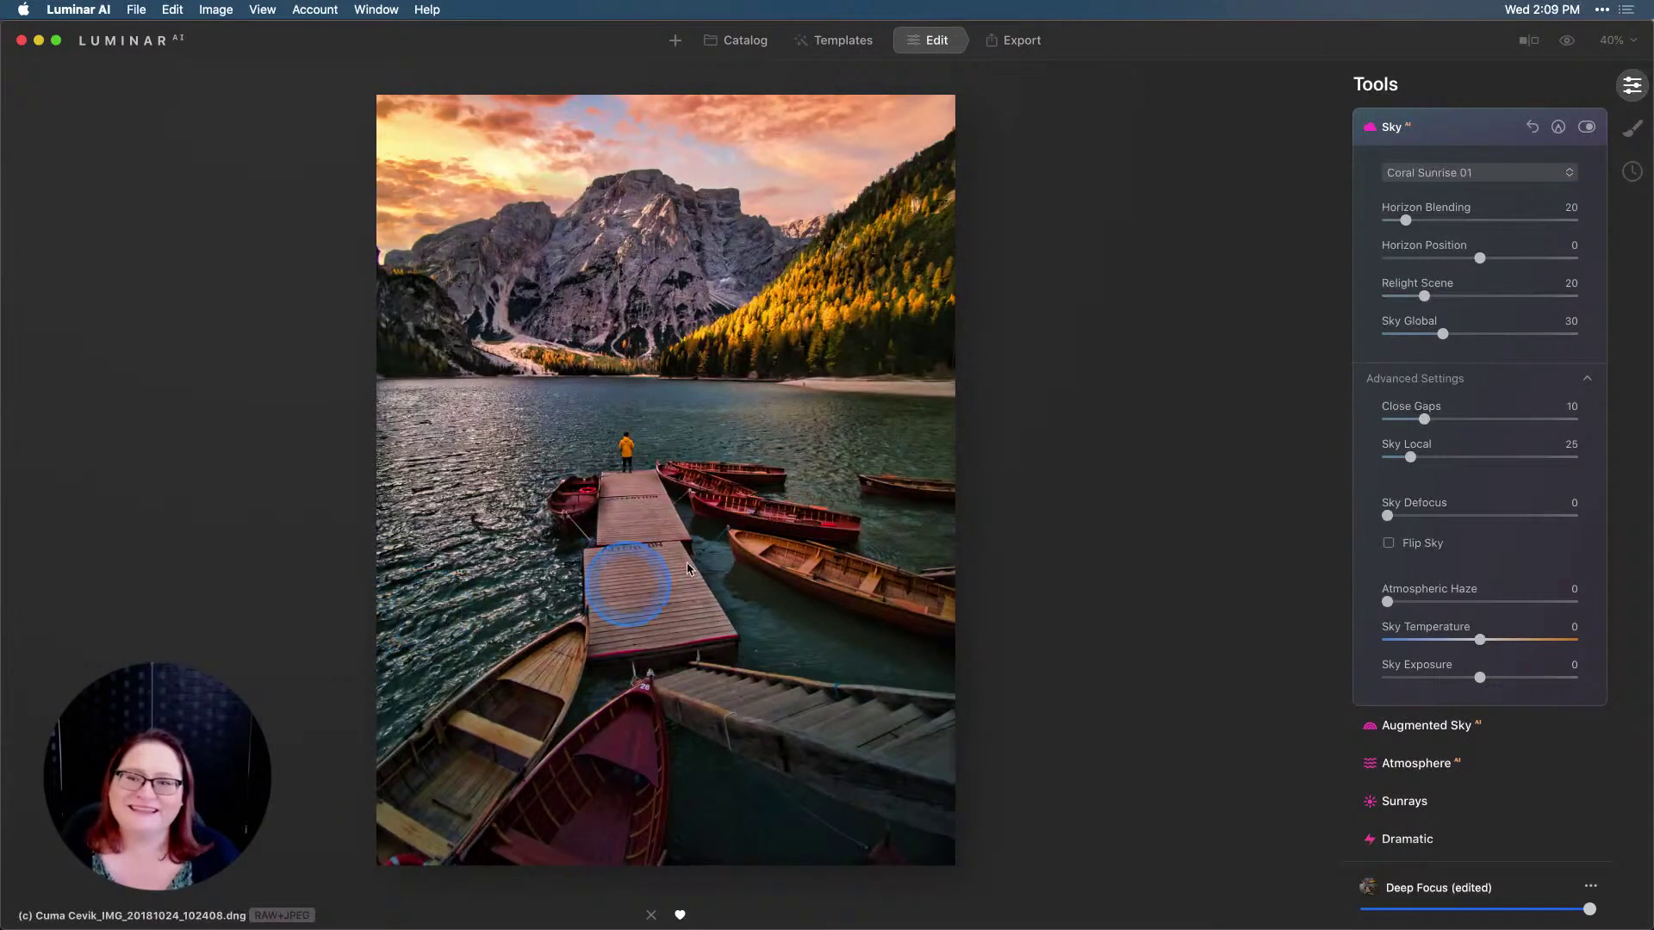
left_click(716, 535)
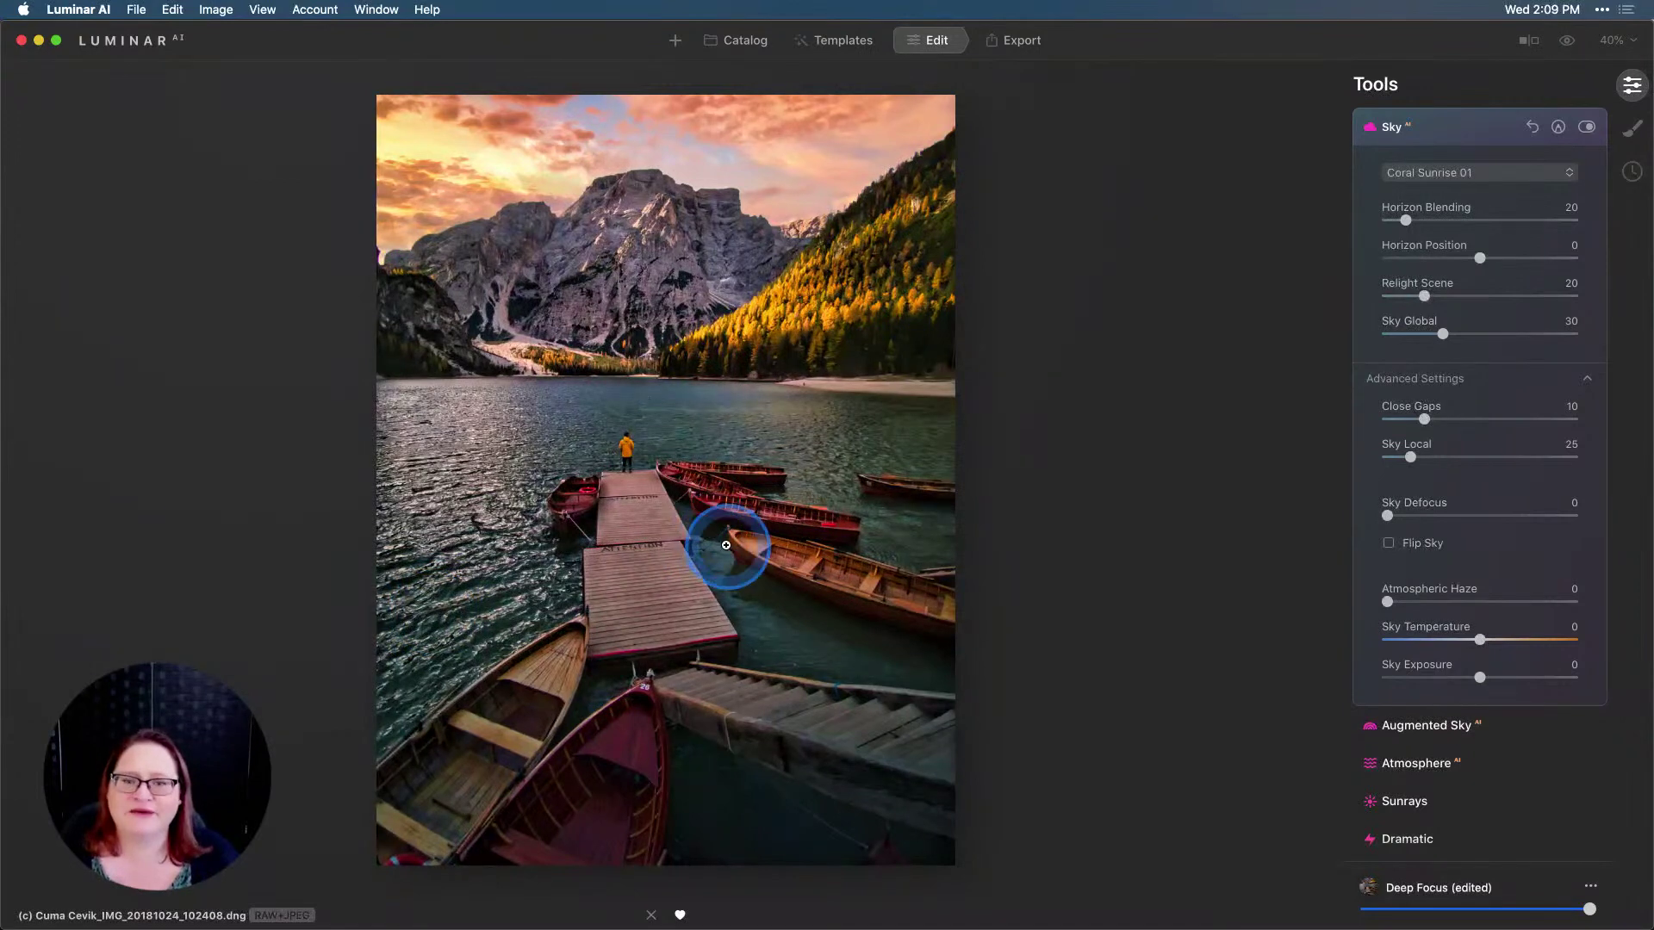
left_click(877, 526)
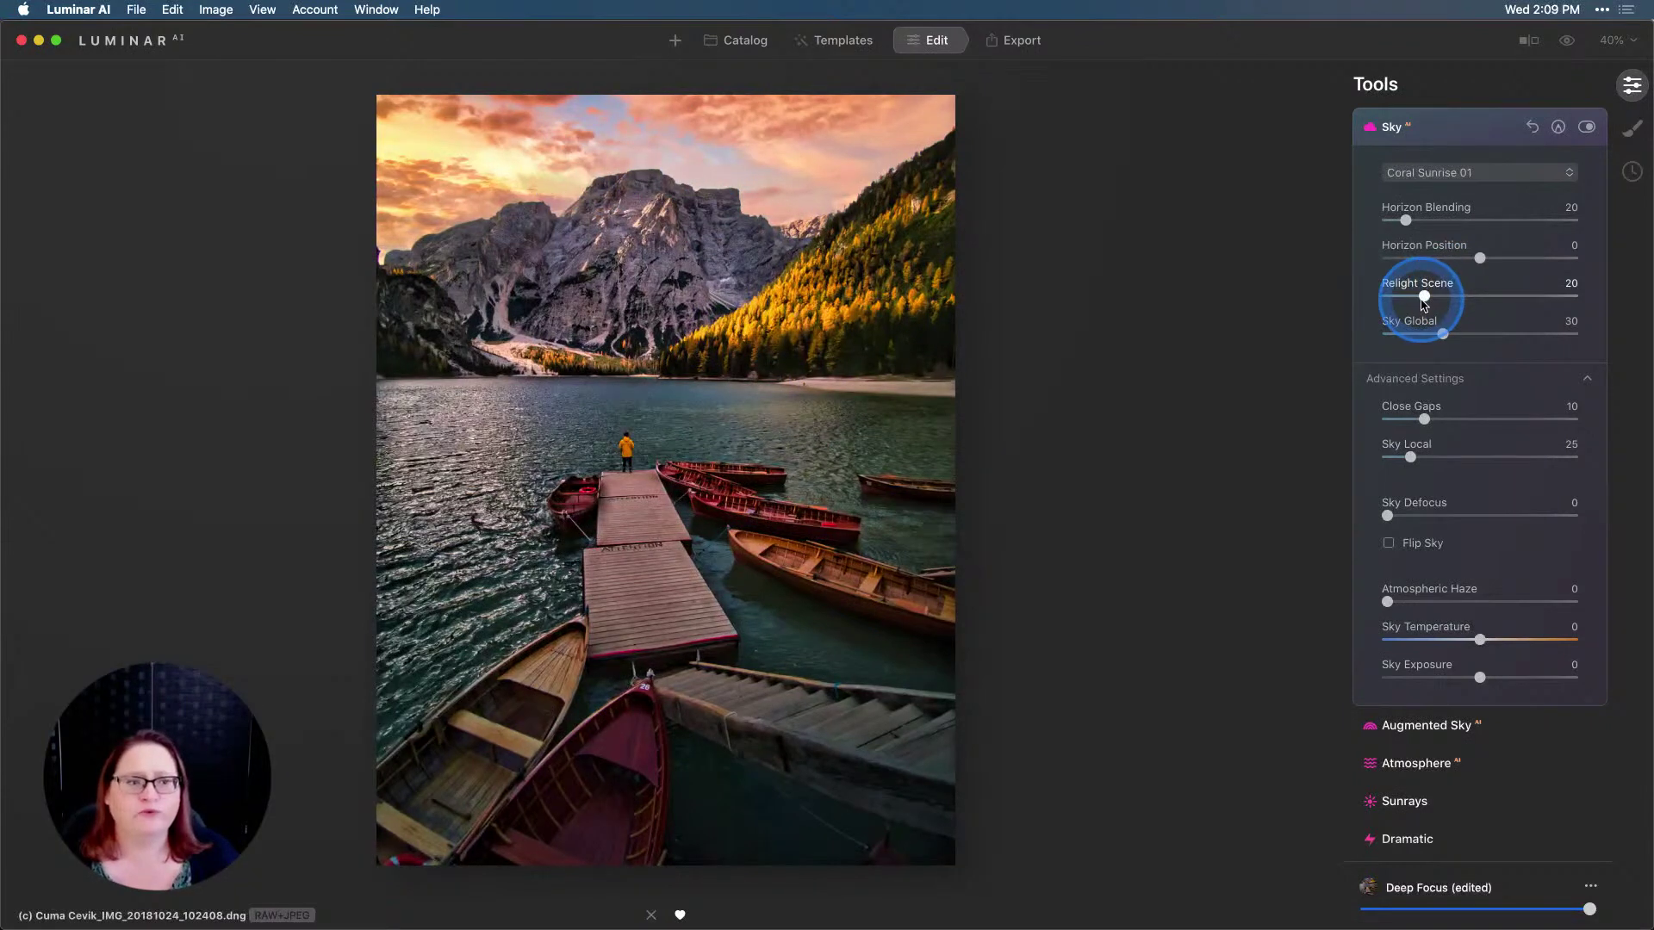
Step: Set the replacement sky's Relight Scene to 85, Sky Temperature to 10 and Sky Exposure to -20
left_click_drag(1424, 297, 1545, 296)
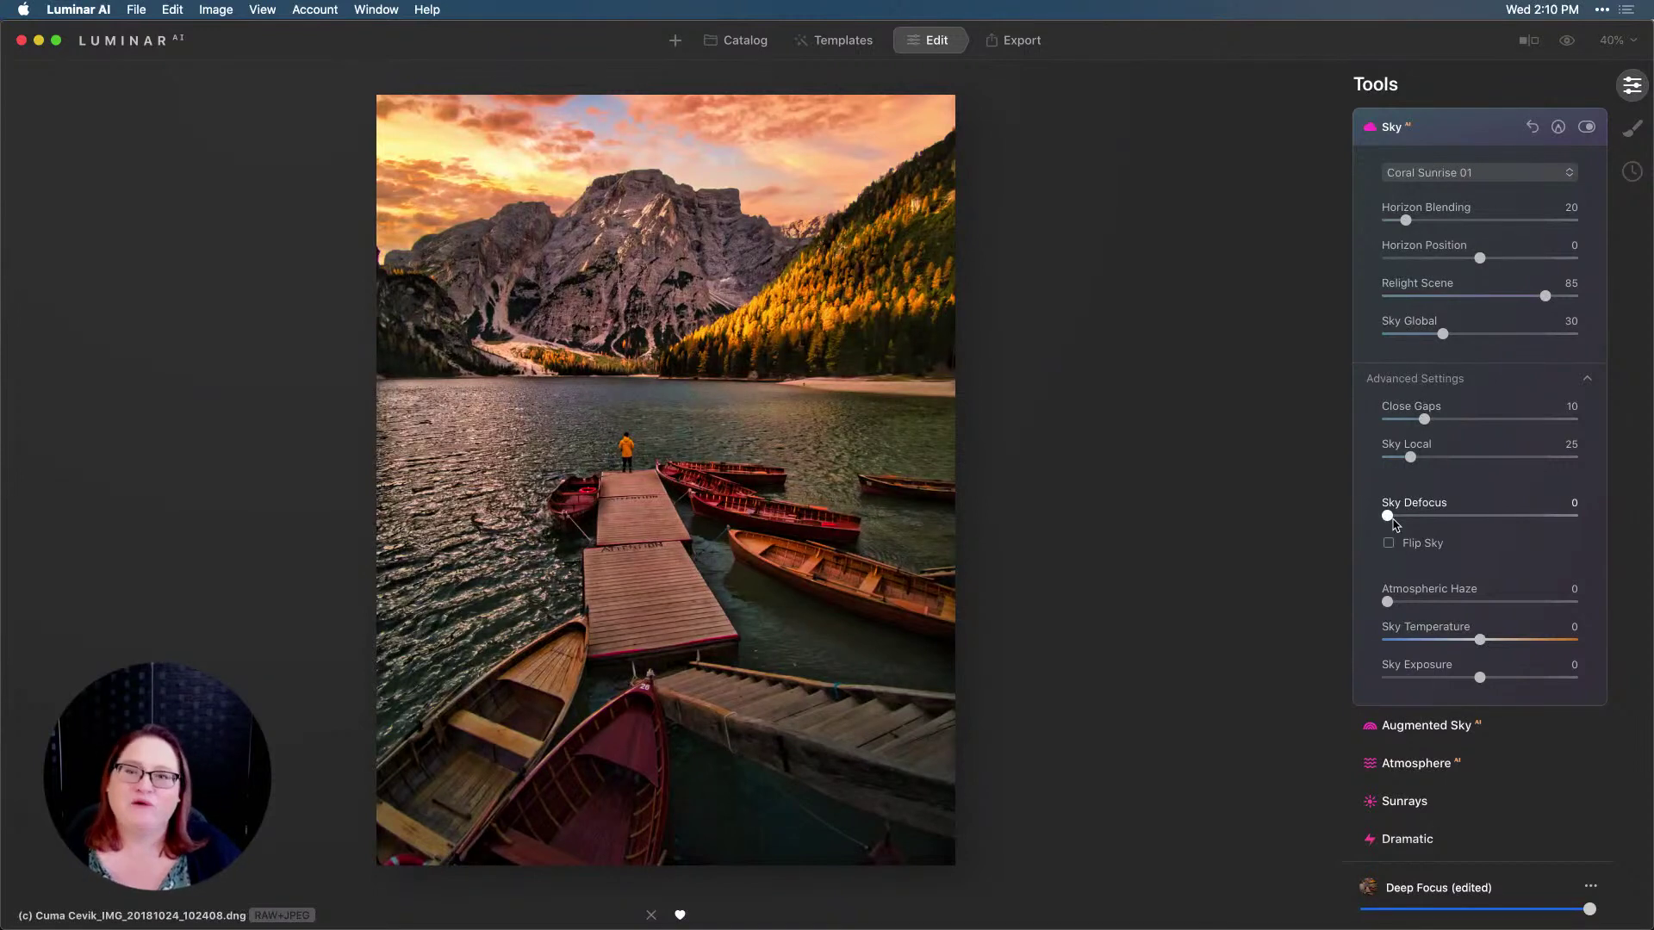
left_click(1393, 519)
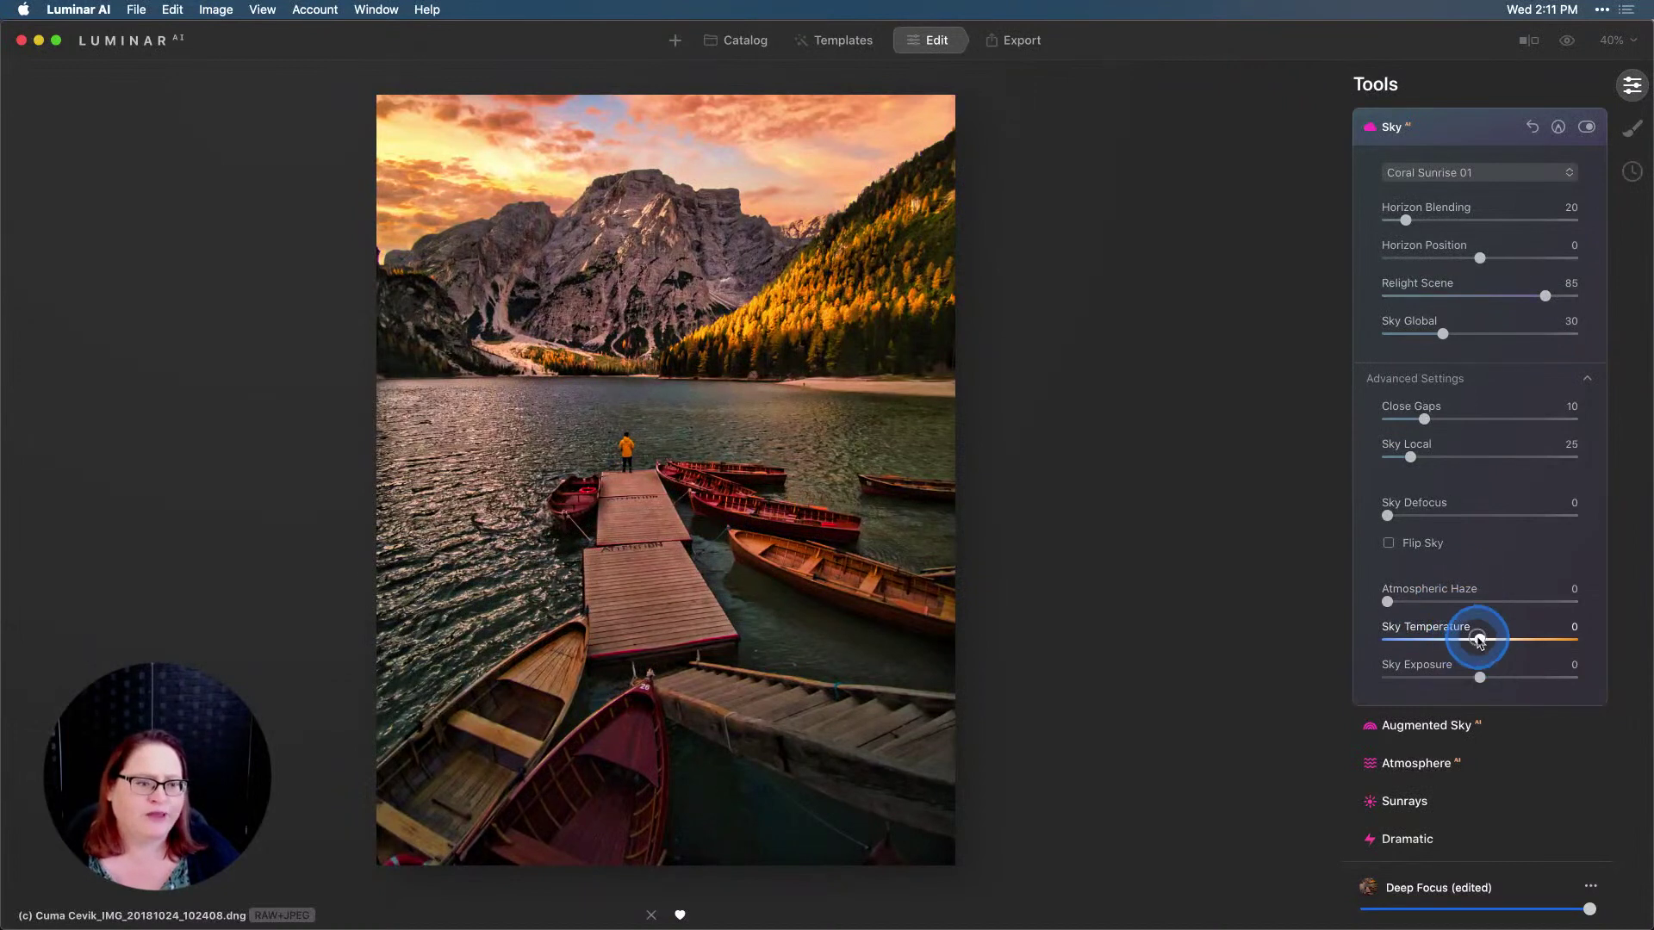
left_click_drag(1478, 639, 1460, 678)
left_click(1479, 678)
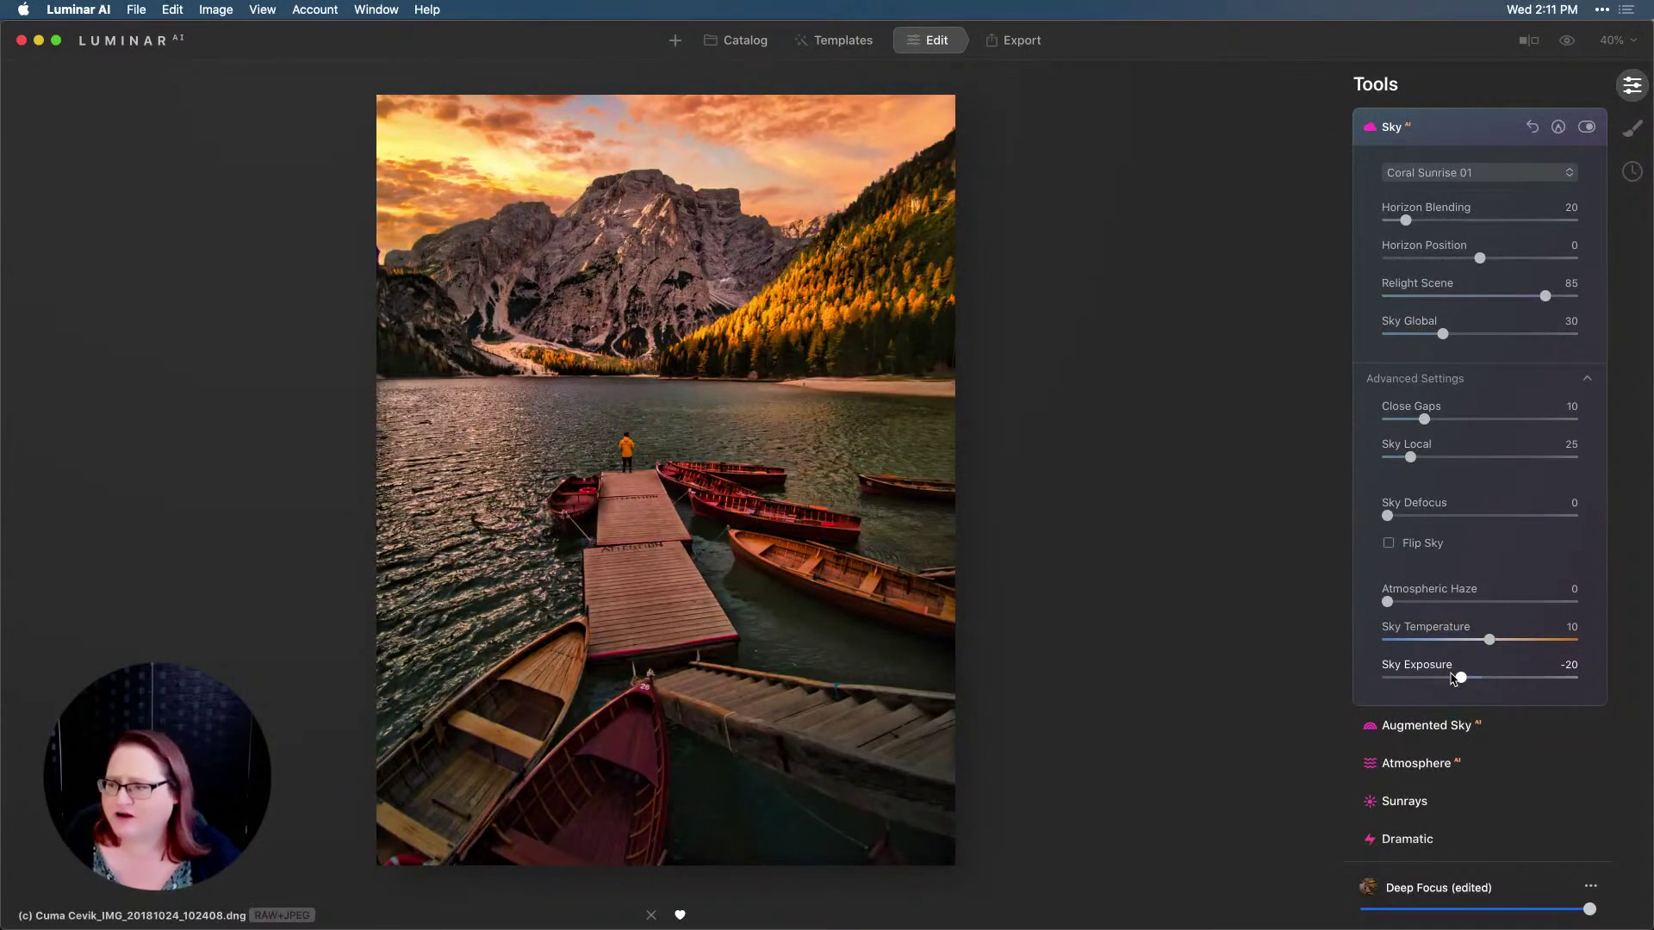
scroll(1478, 535, "down", 2)
scroll(1478, 536, "down", 1)
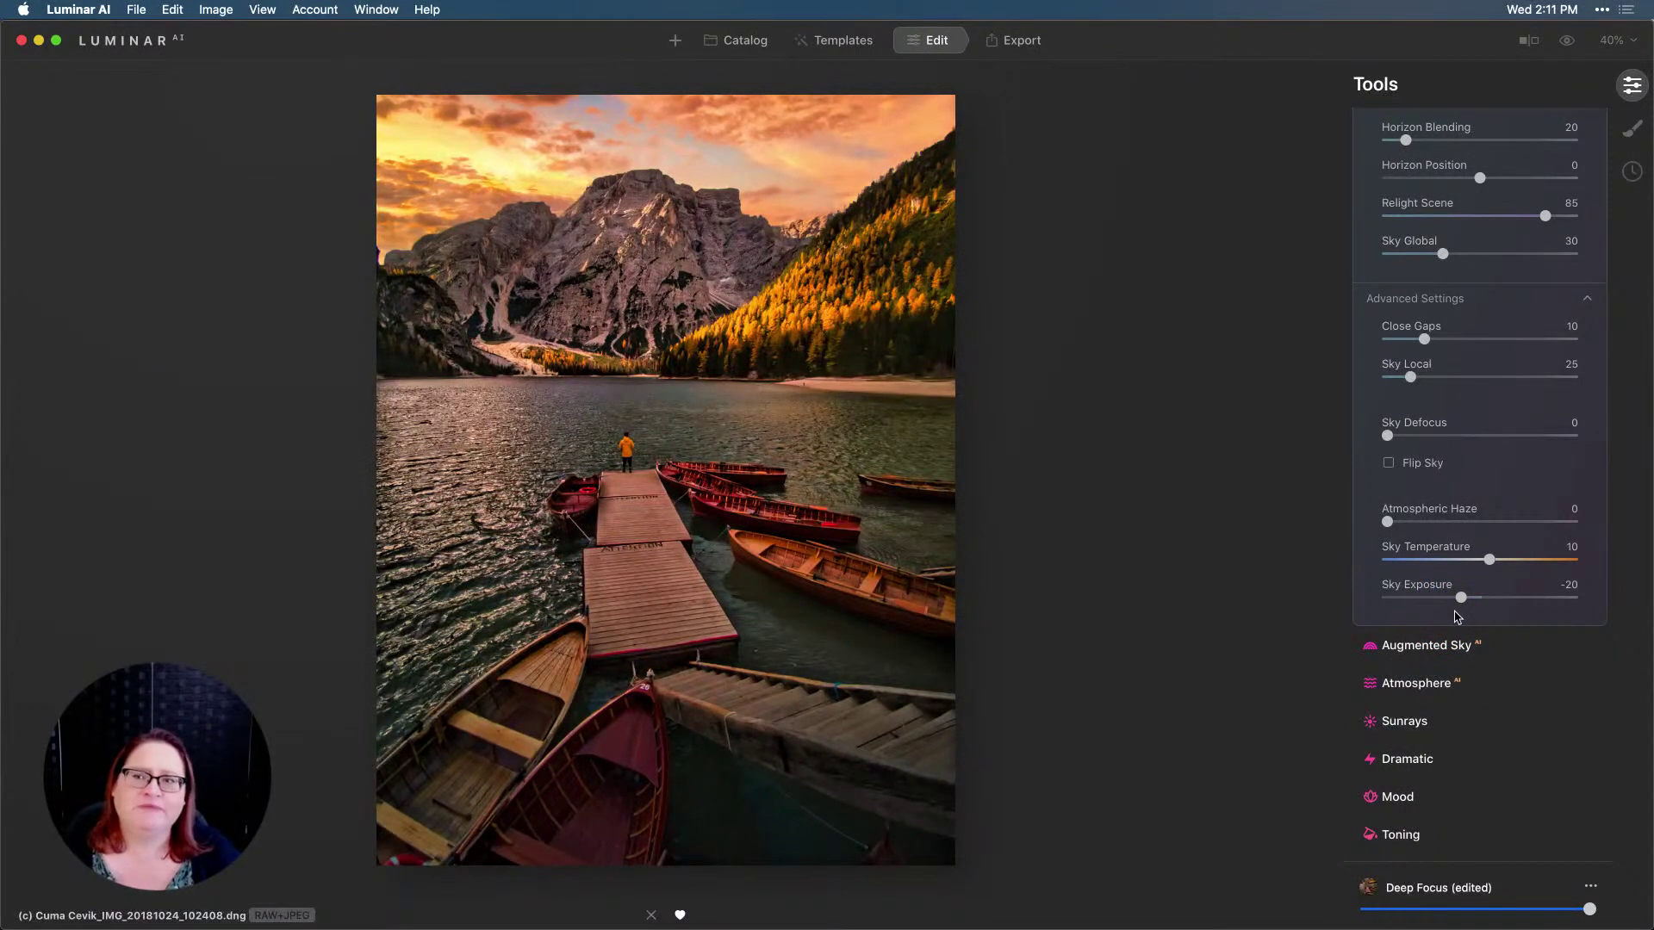
Step: Add sunrays with the sun center outside the photo's left edge at mountain height, Sunrays Warmth 58 and Amount 18
left_click(1421, 724)
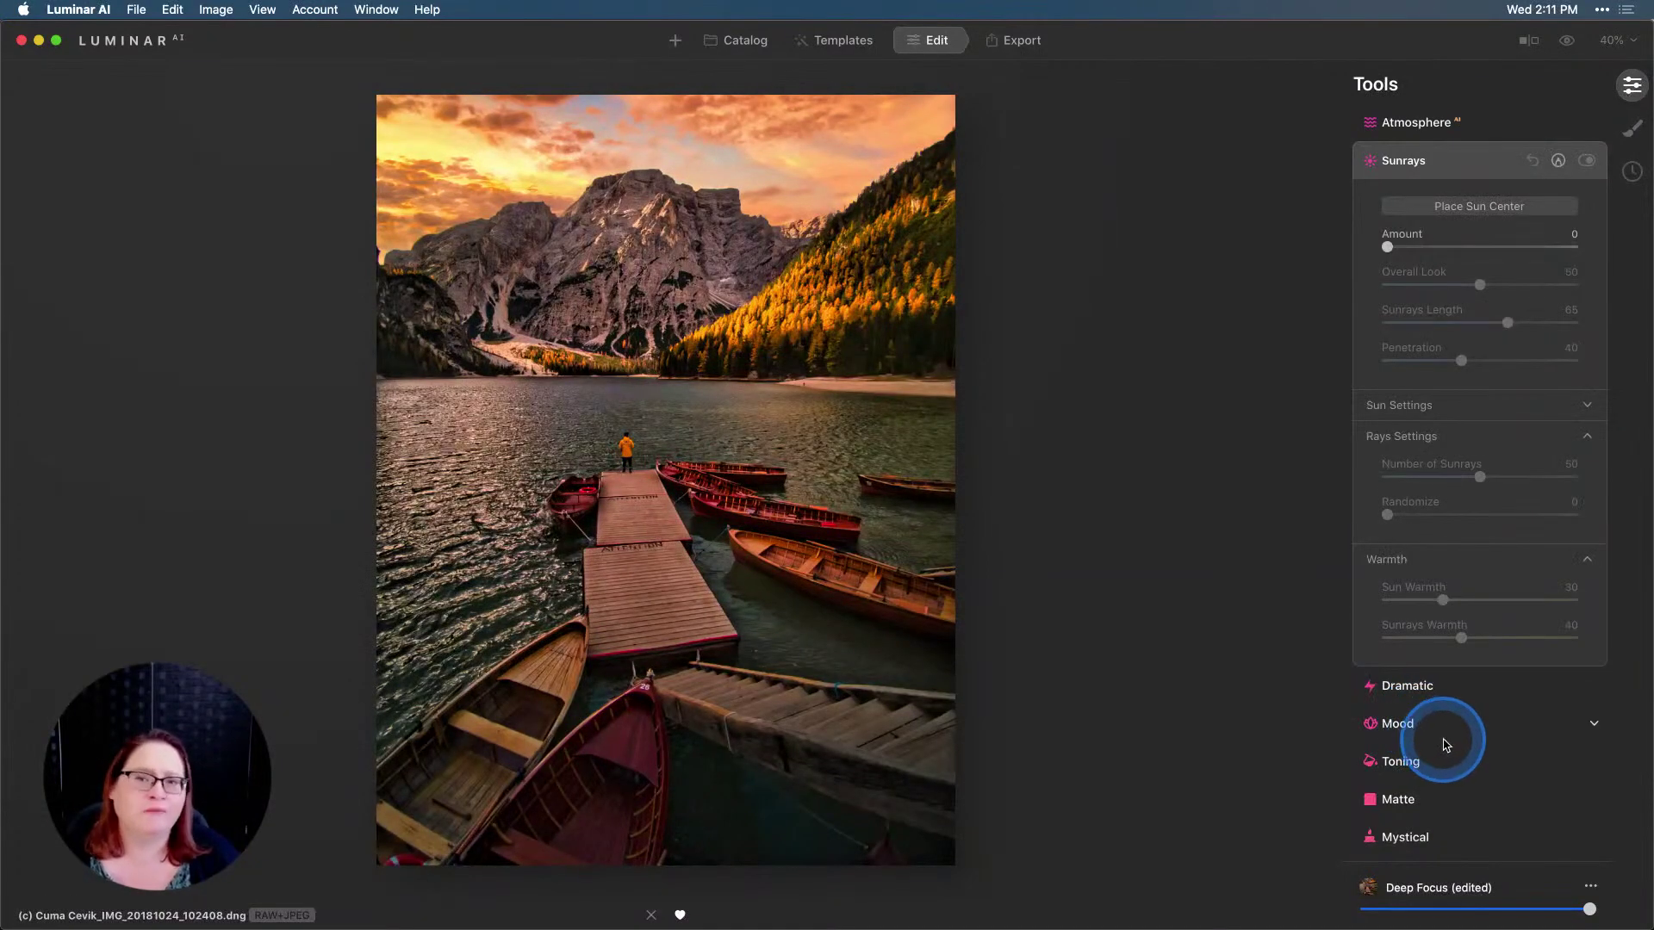
left_click(1498, 223)
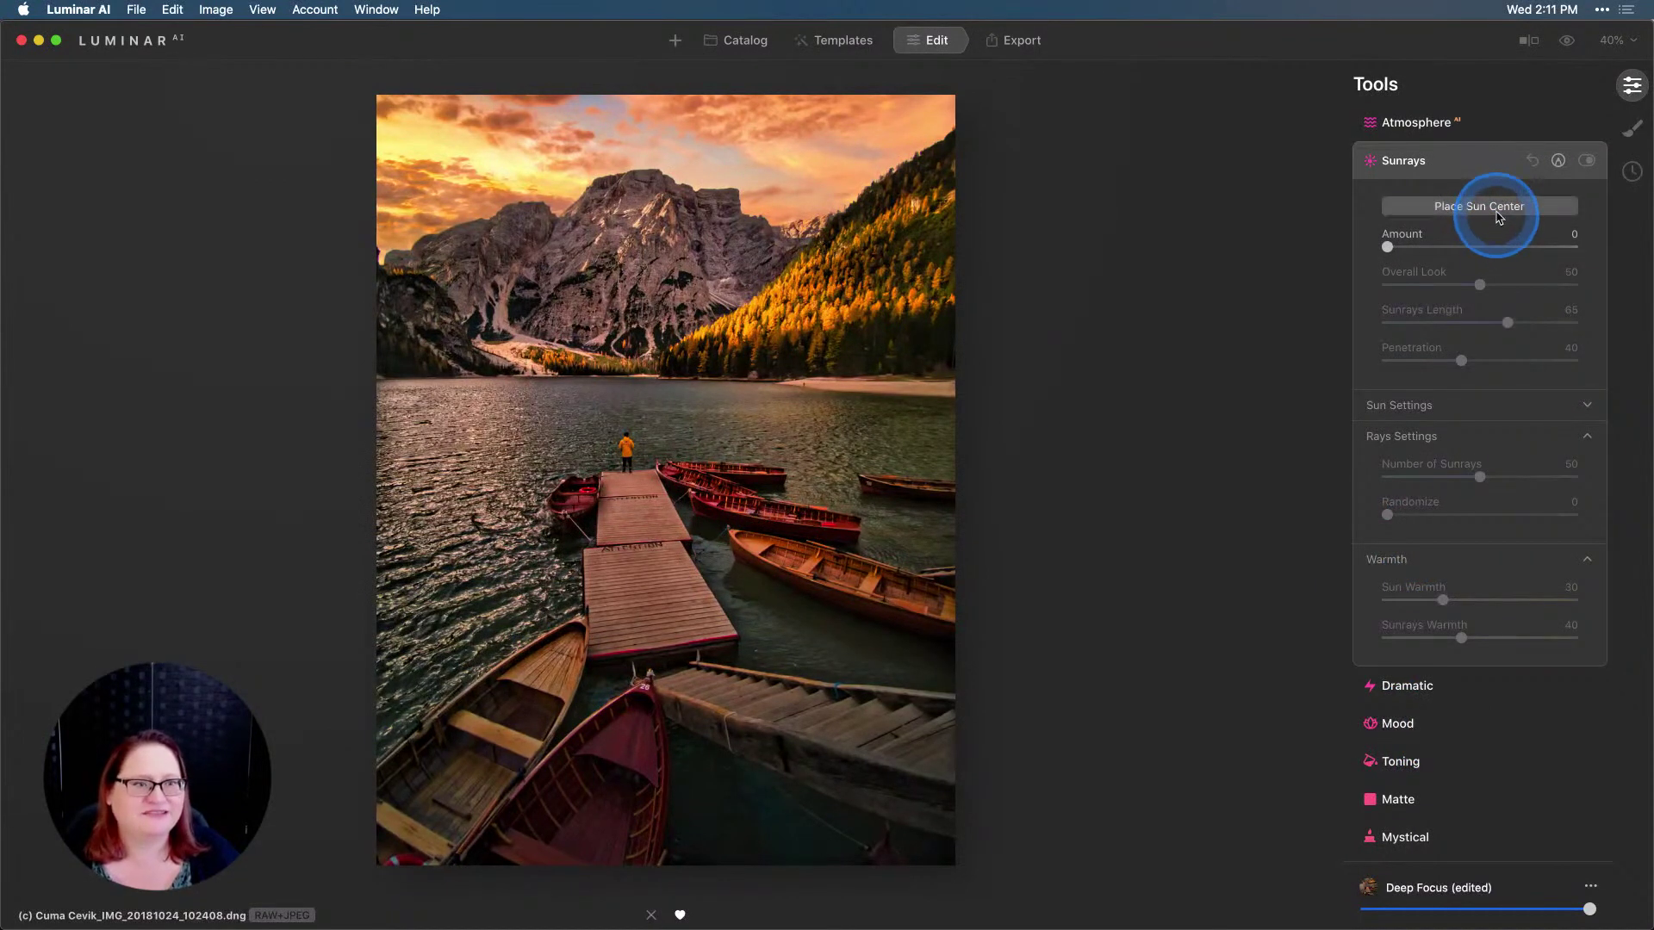
left_click_drag(1404, 244, 1513, 249)
left_click(1481, 208)
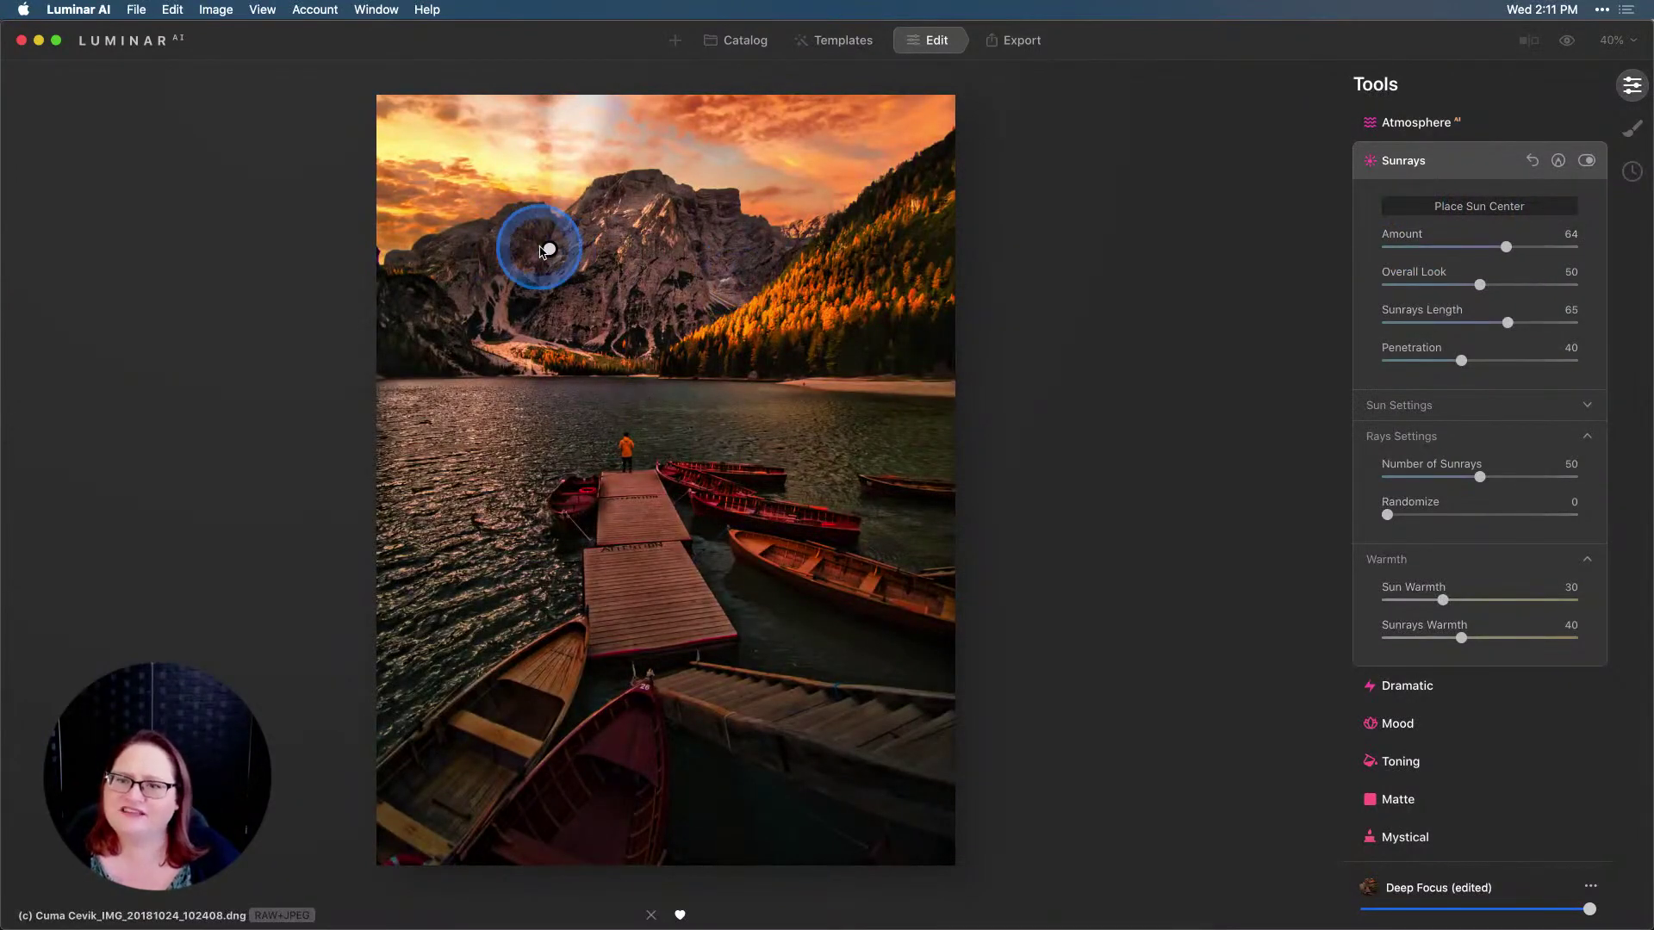
left_click_drag(549, 249, 323, 222)
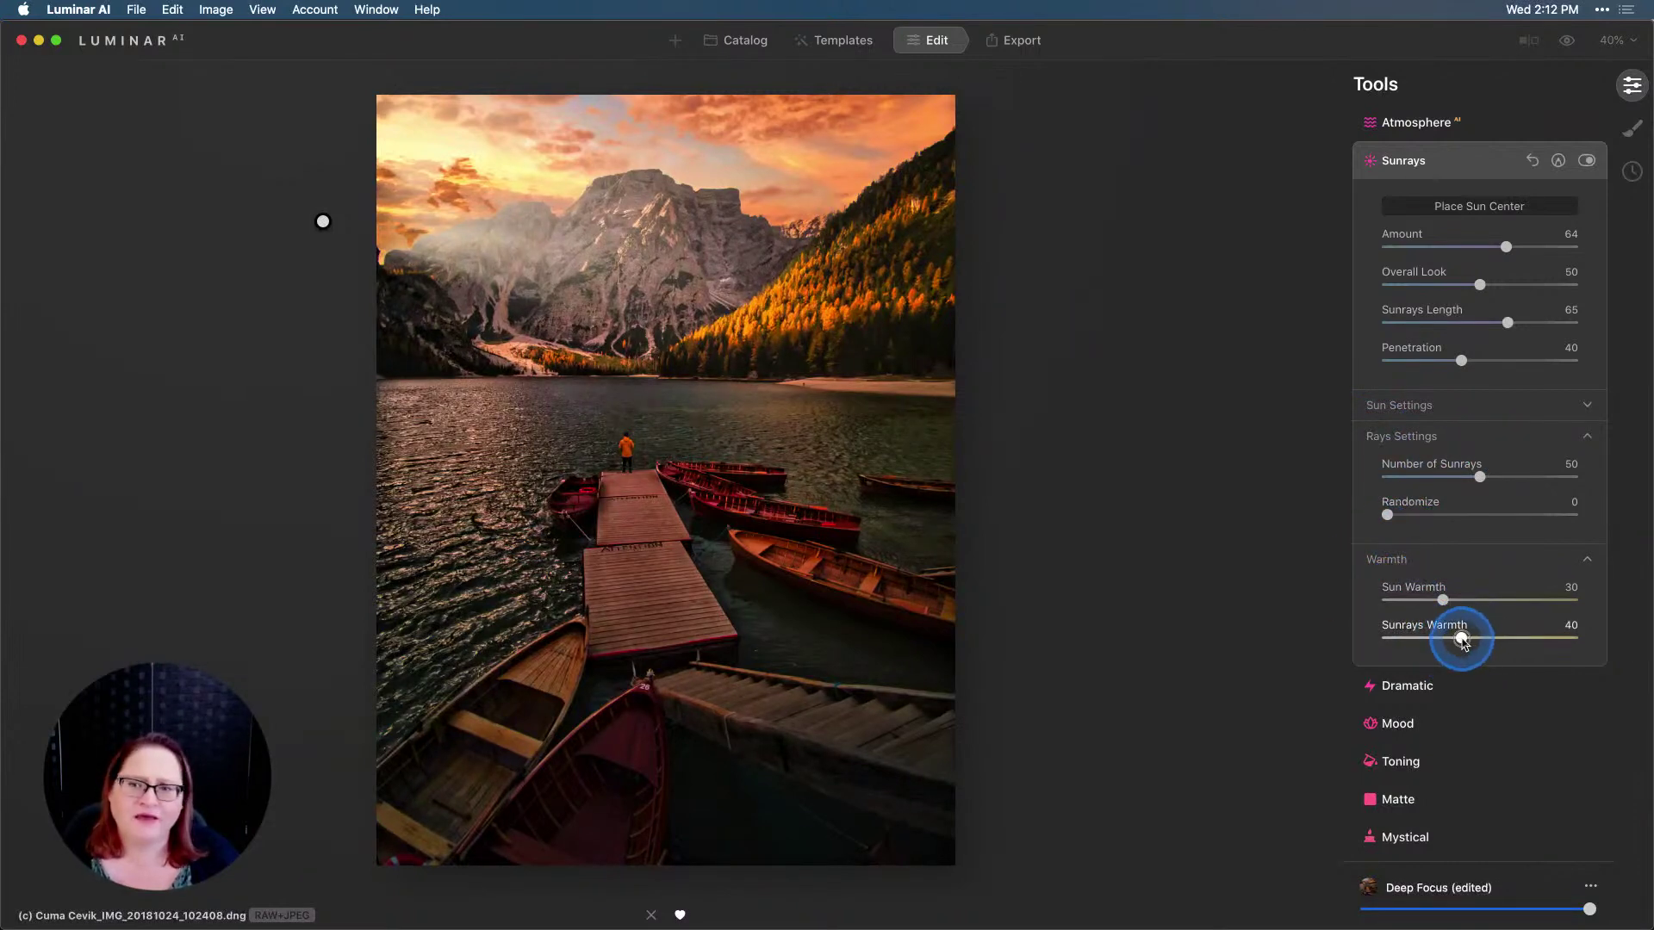
left_click_drag(1475, 638, 1497, 637)
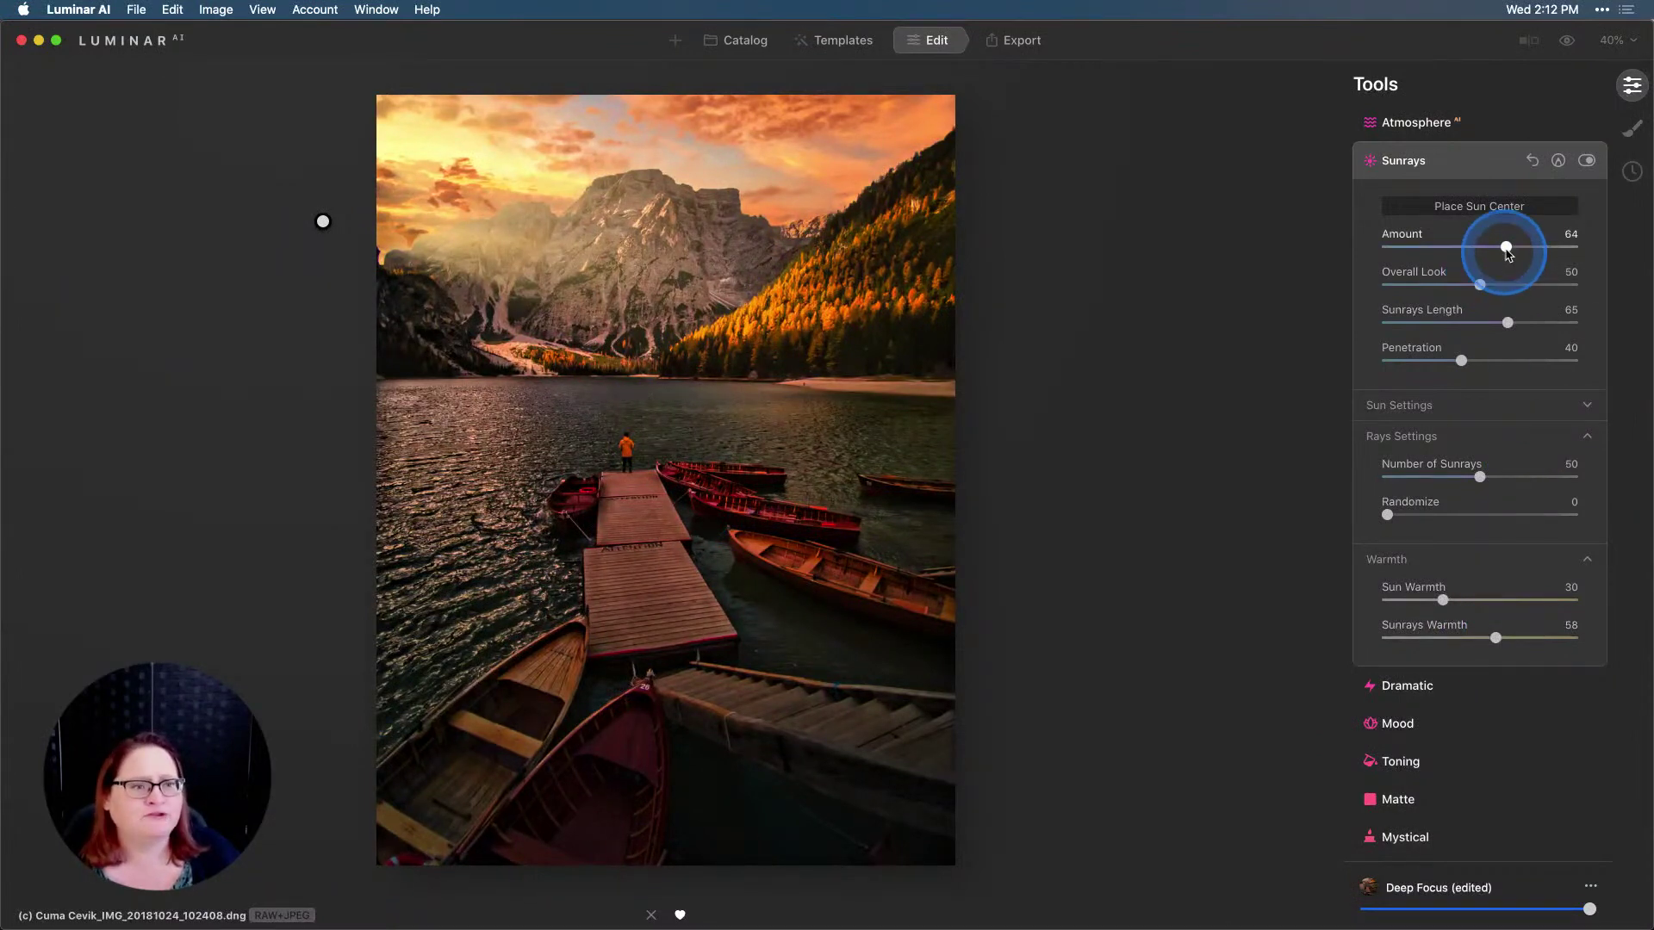
left_click_drag(1506, 248, 1426, 255)
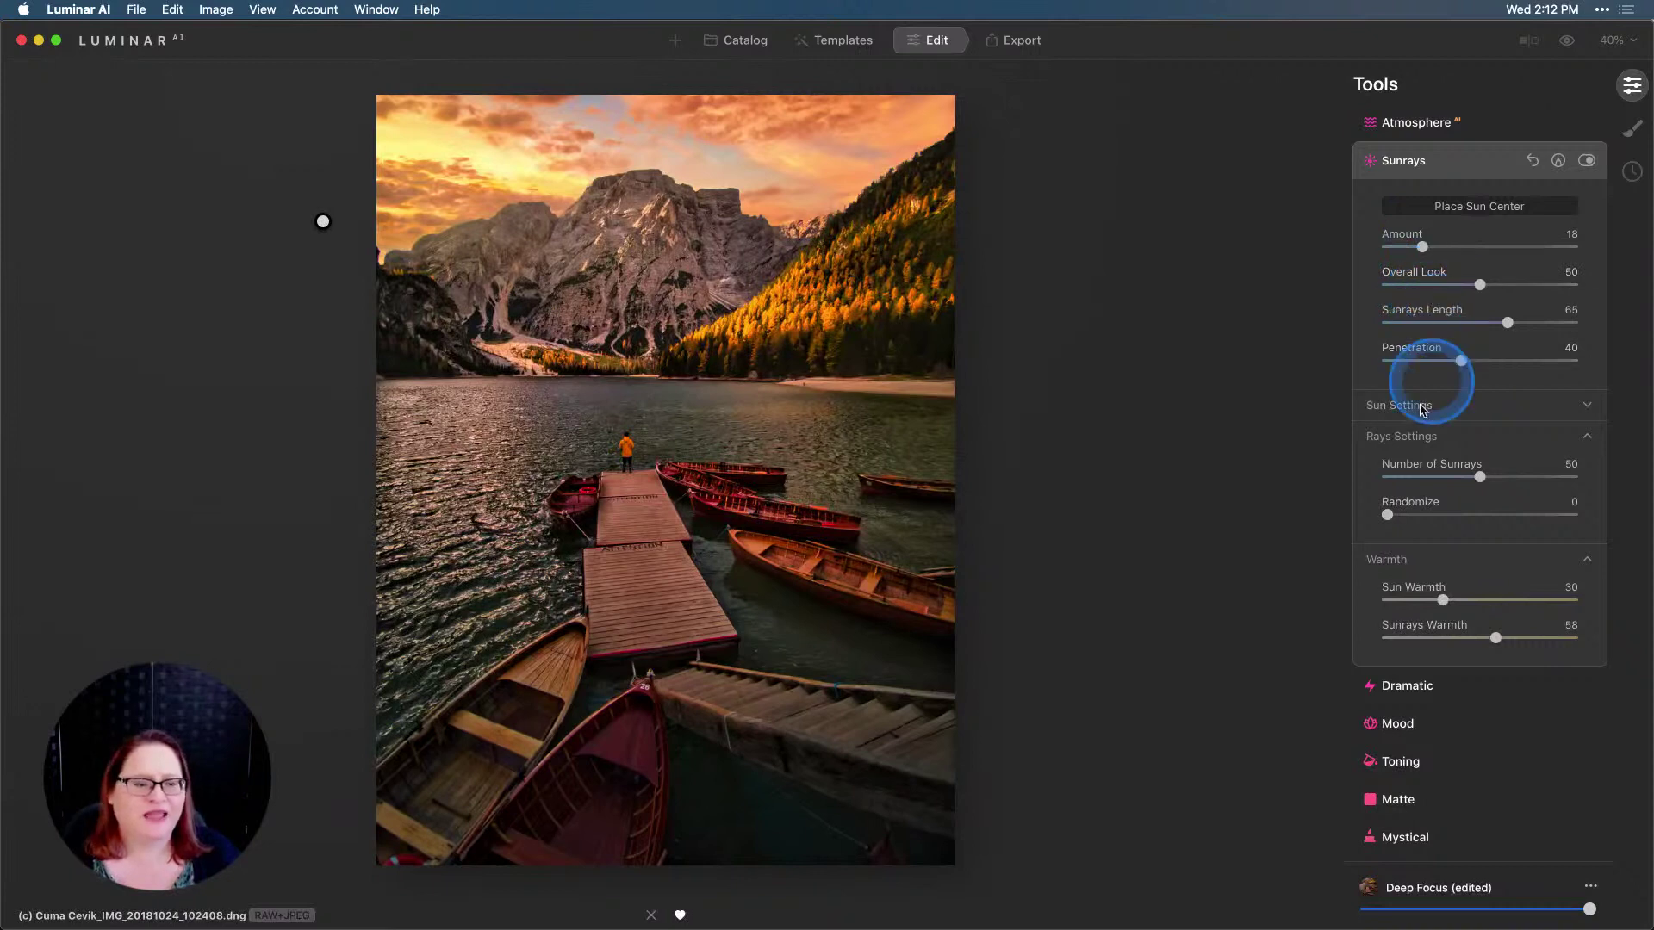
Step: Apply the Mystical effect with Amount 29 and raise its Colorize warmth
scroll(1436, 601, "down", 5)
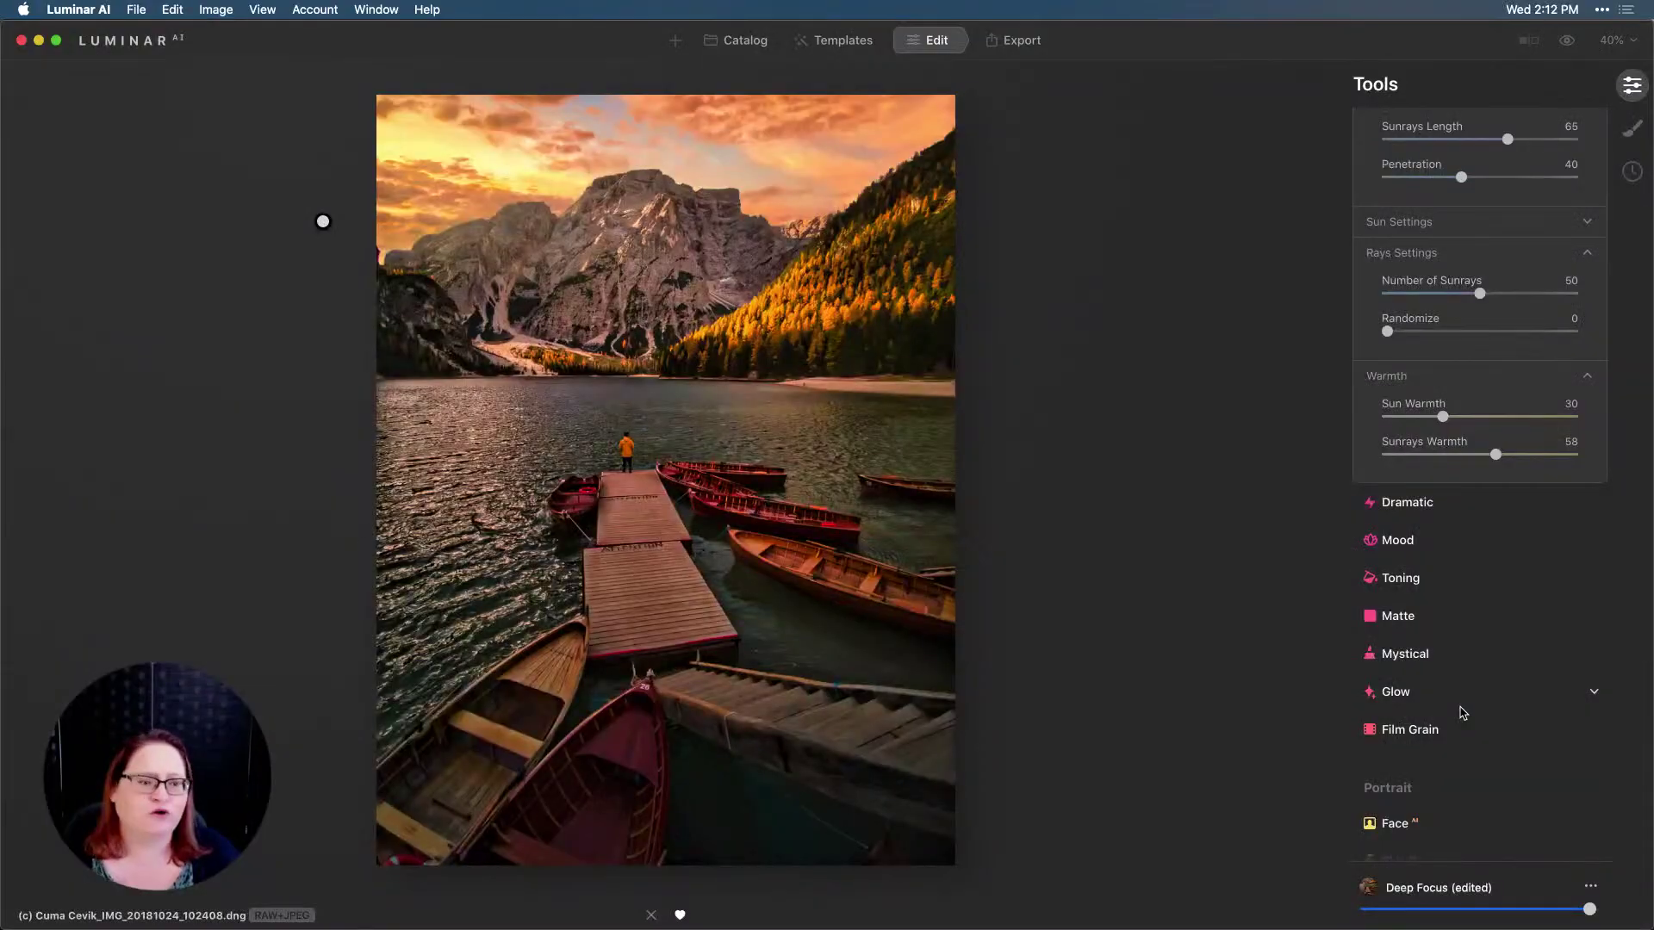
left_click(1424, 659)
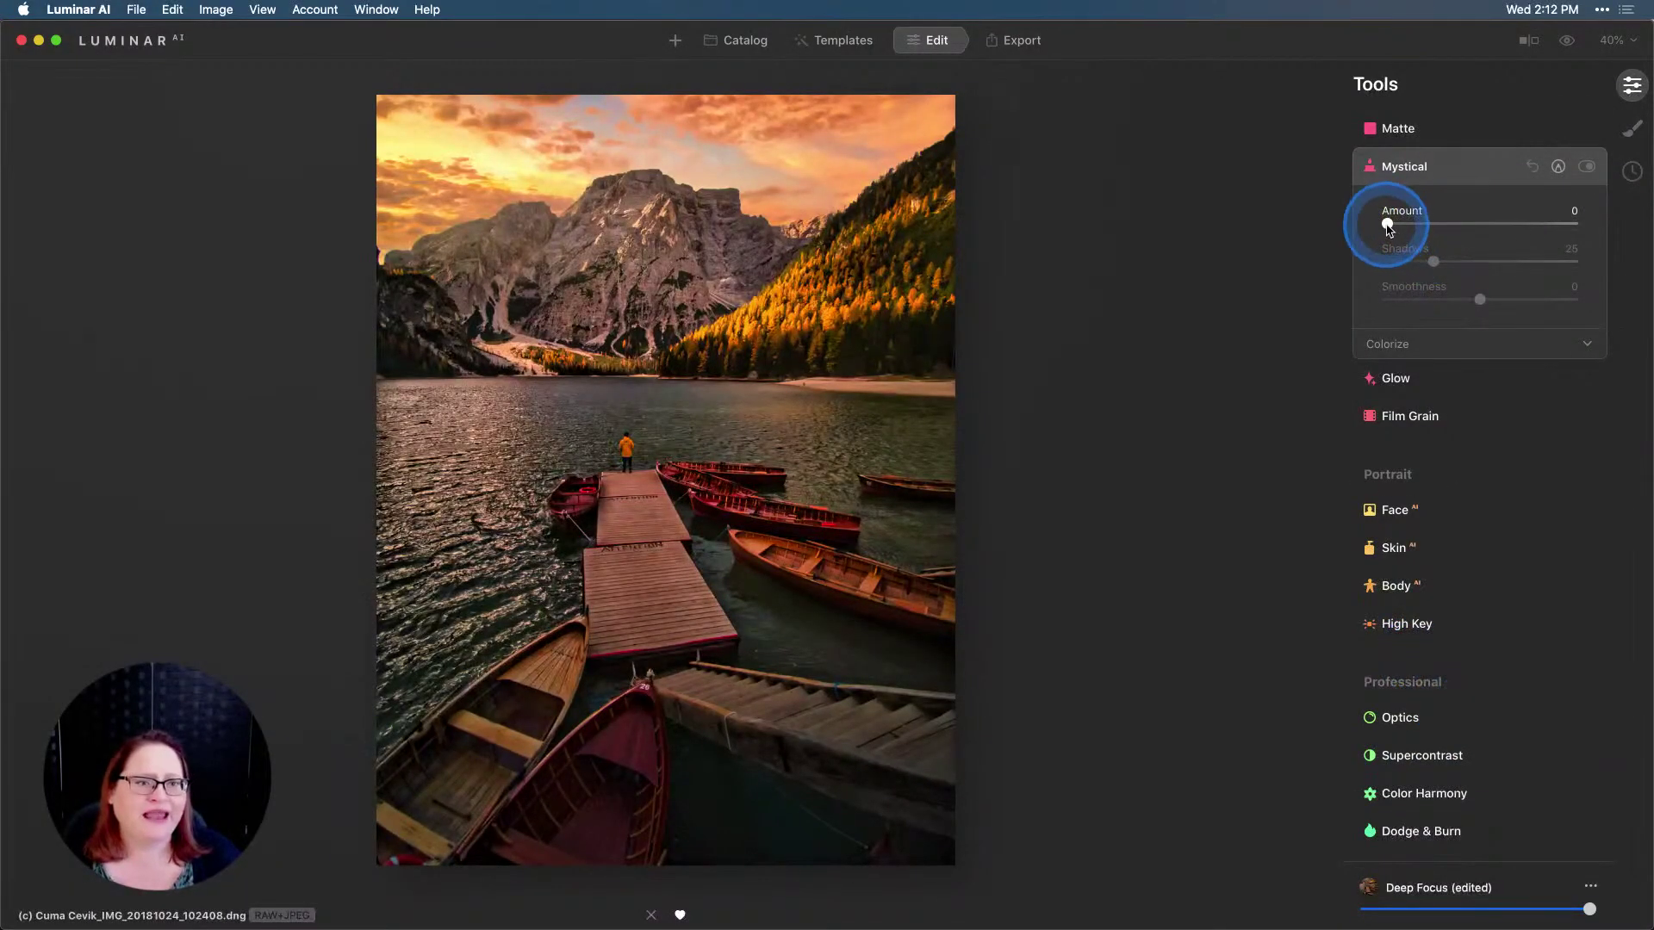
left_click_drag(1387, 224, 1443, 225)
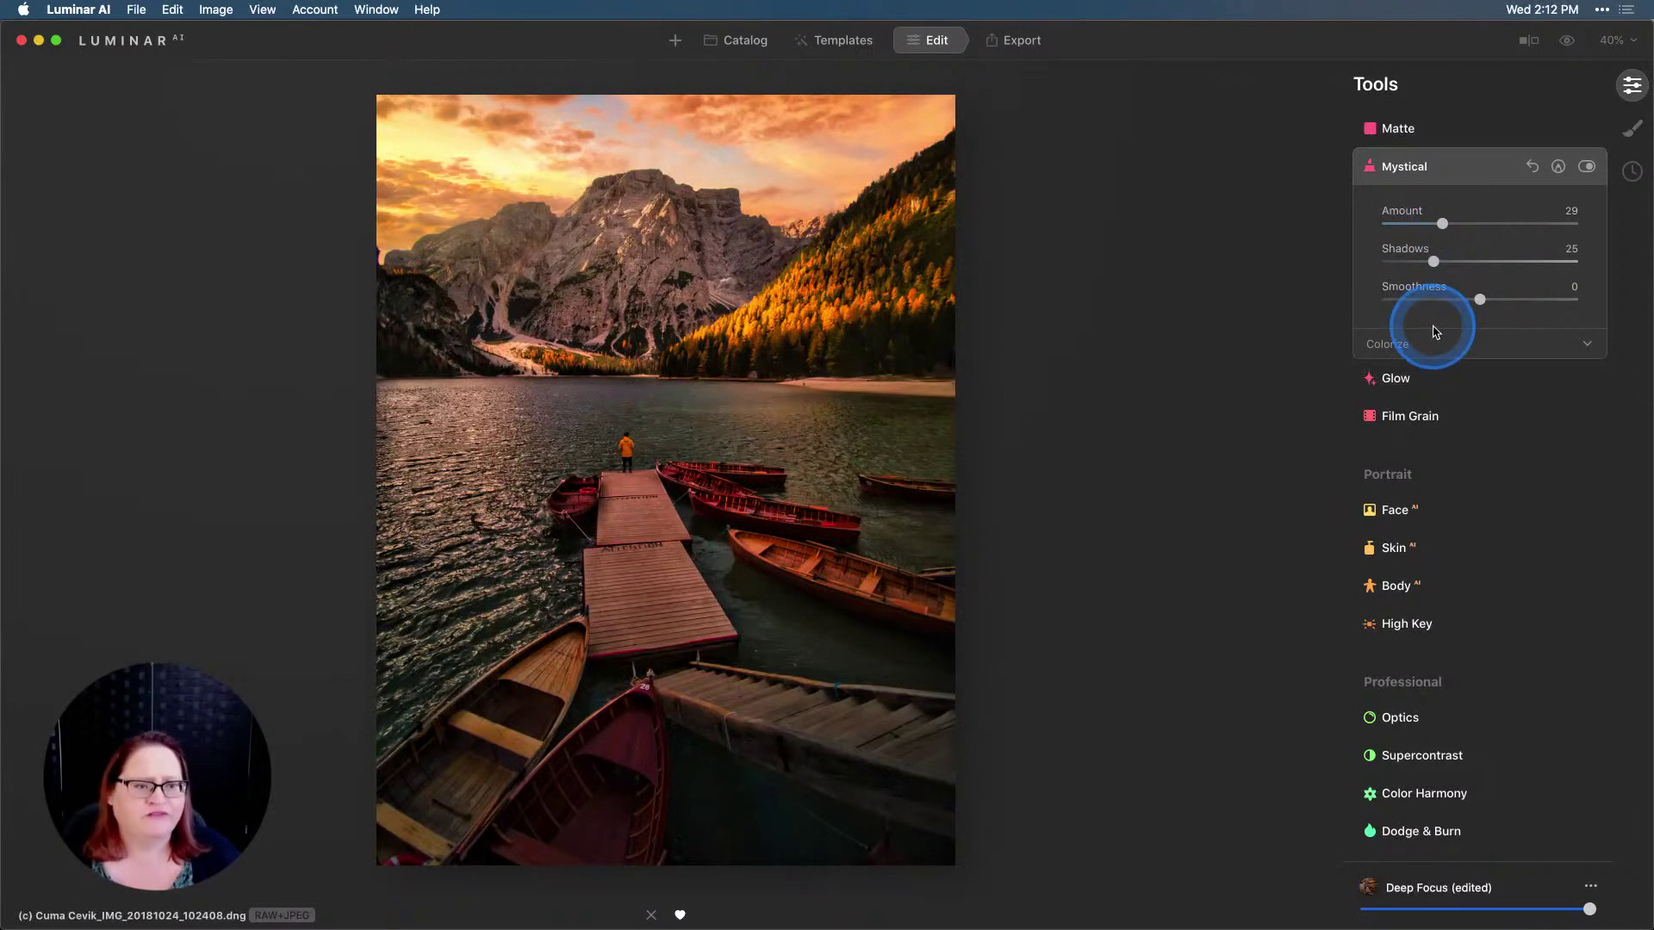
left_click(1385, 344)
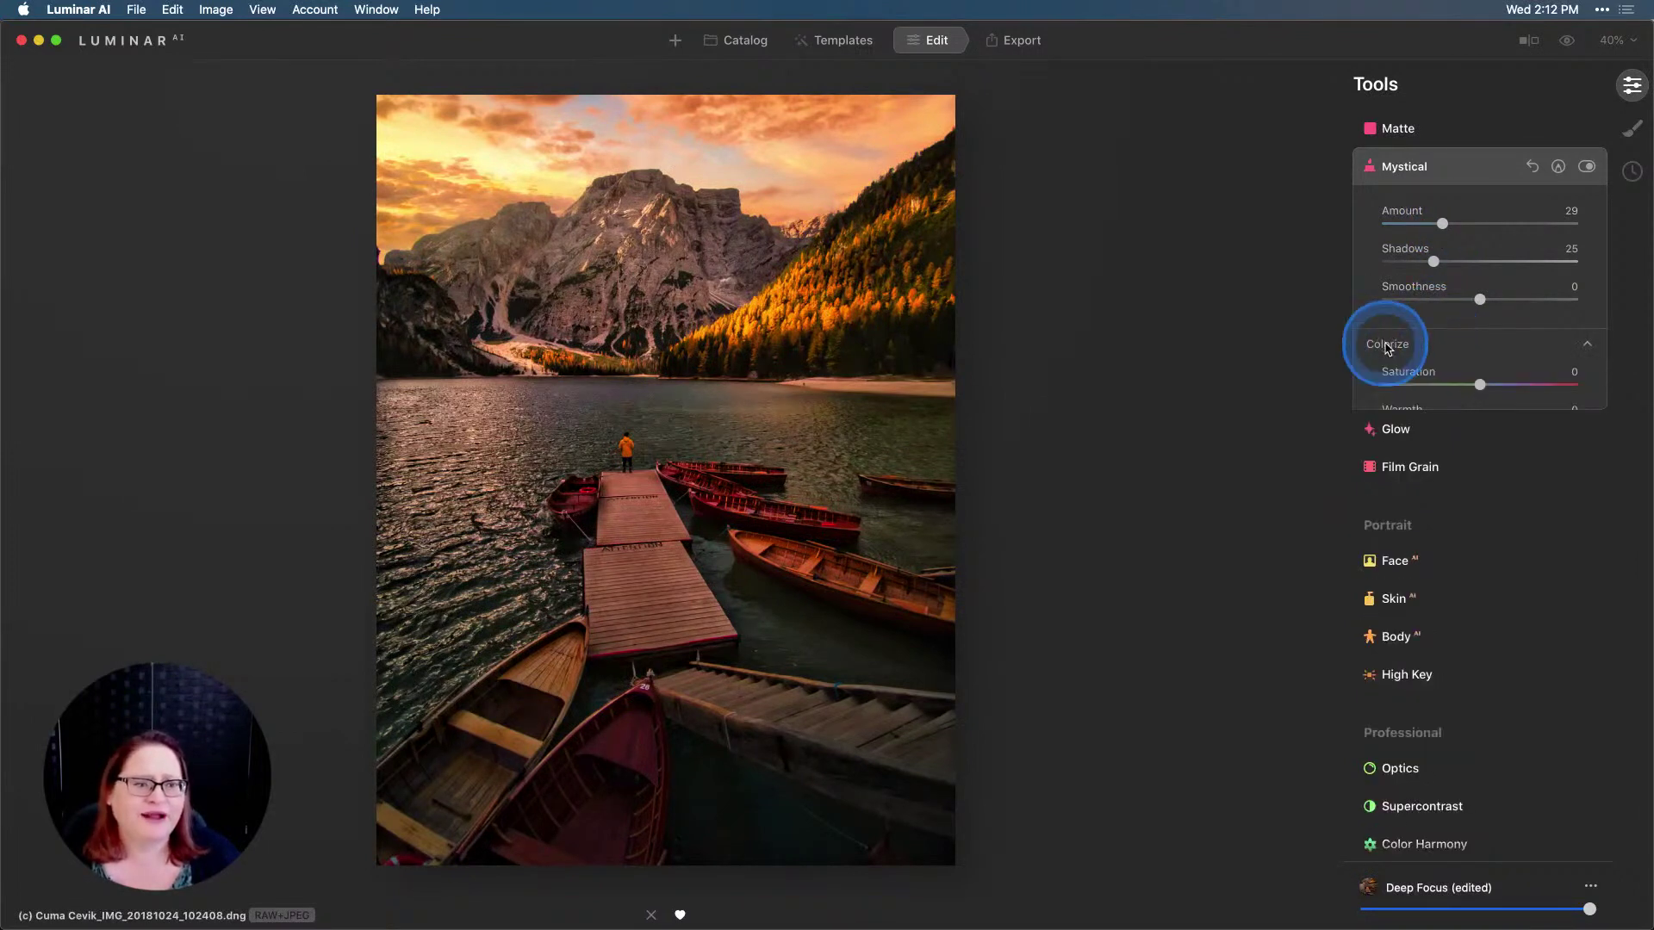
left_click(1474, 382)
left_click_drag(1478, 422, 1513, 423)
Step: Add a dark post-crop vignette with Amount -40, Feather 61 and Inner Light 9
scroll(1476, 637, "up", 15)
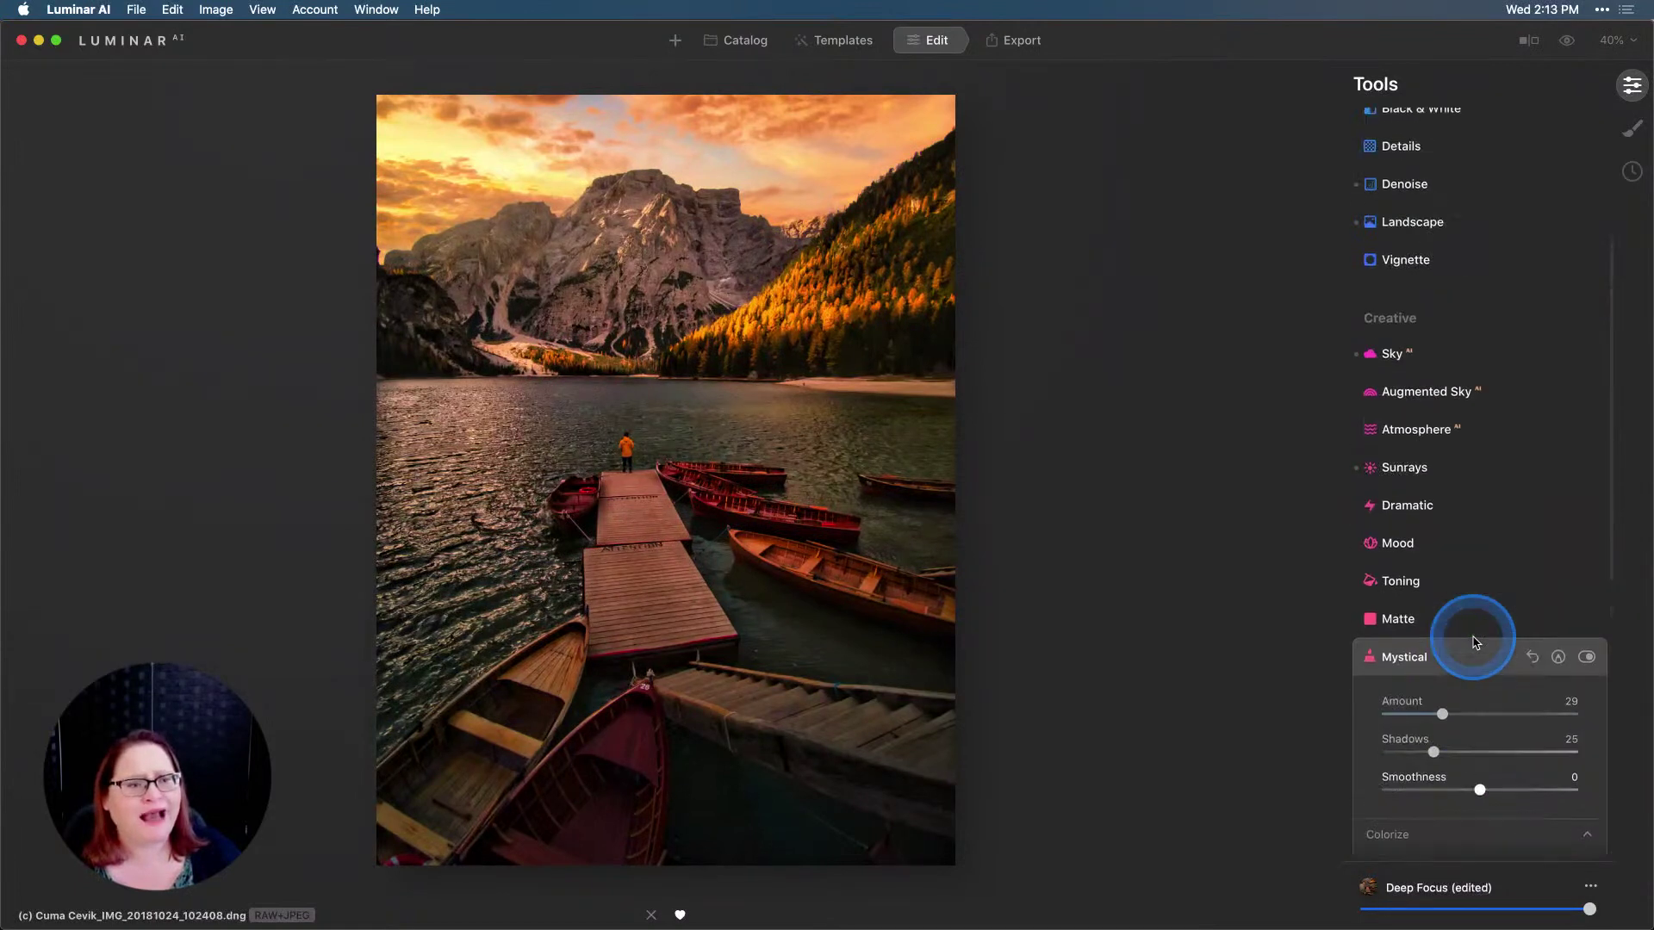
scroll(1476, 642, "up", 3)
left_click(1417, 473)
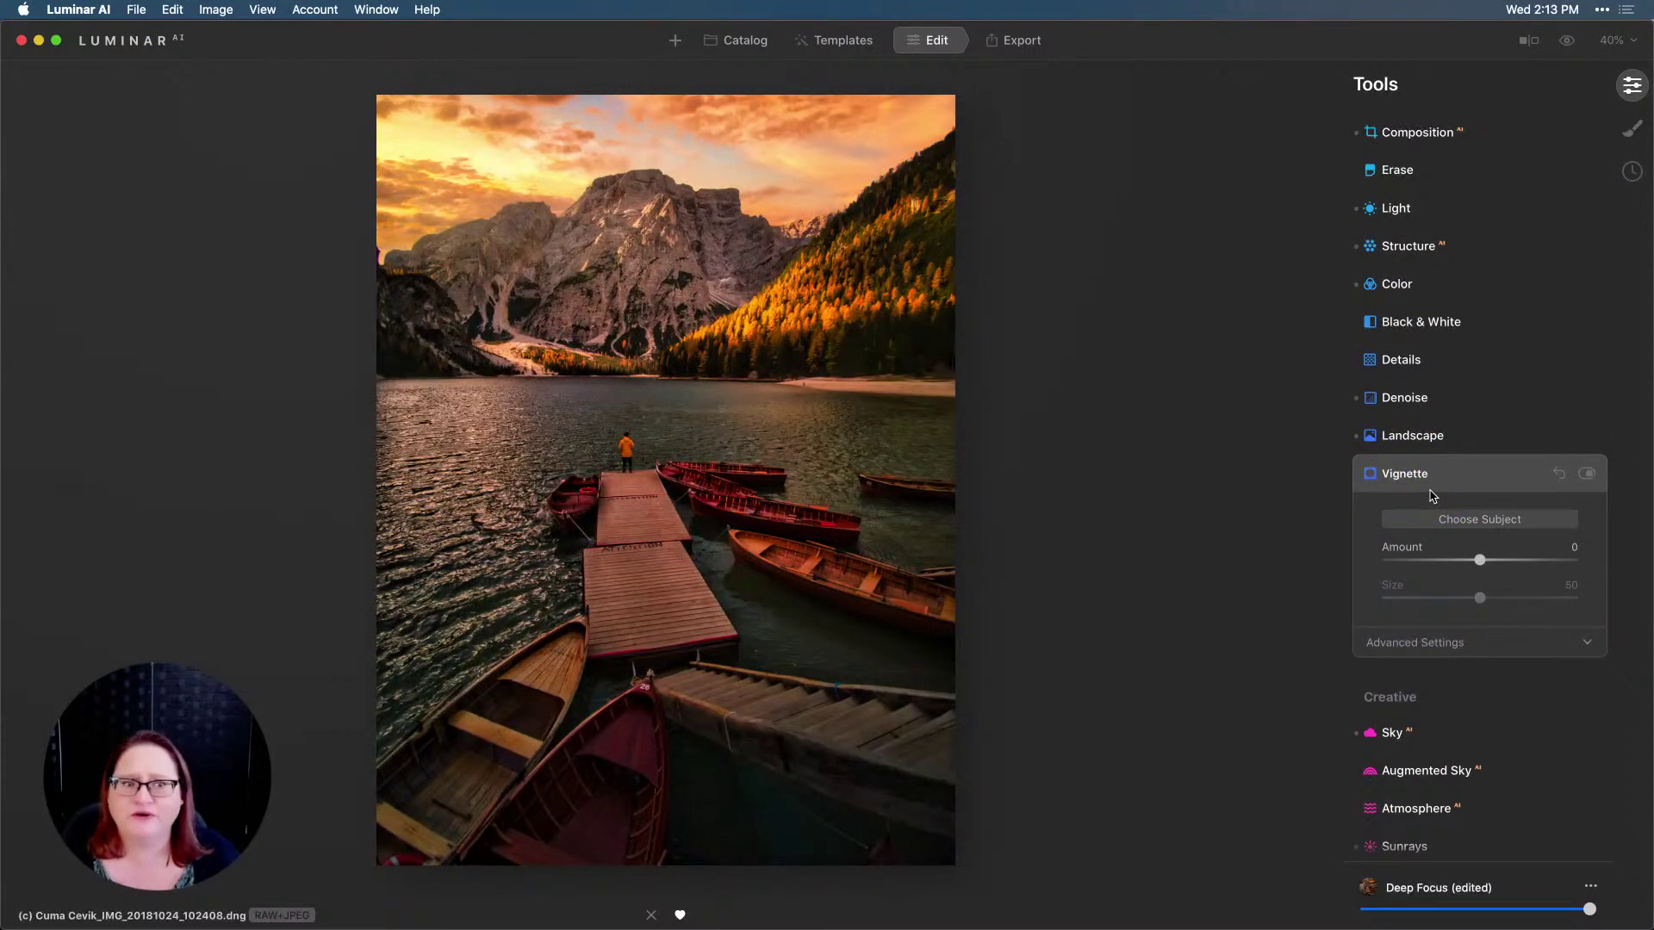
left_click_drag(1479, 560, 1361, 560)
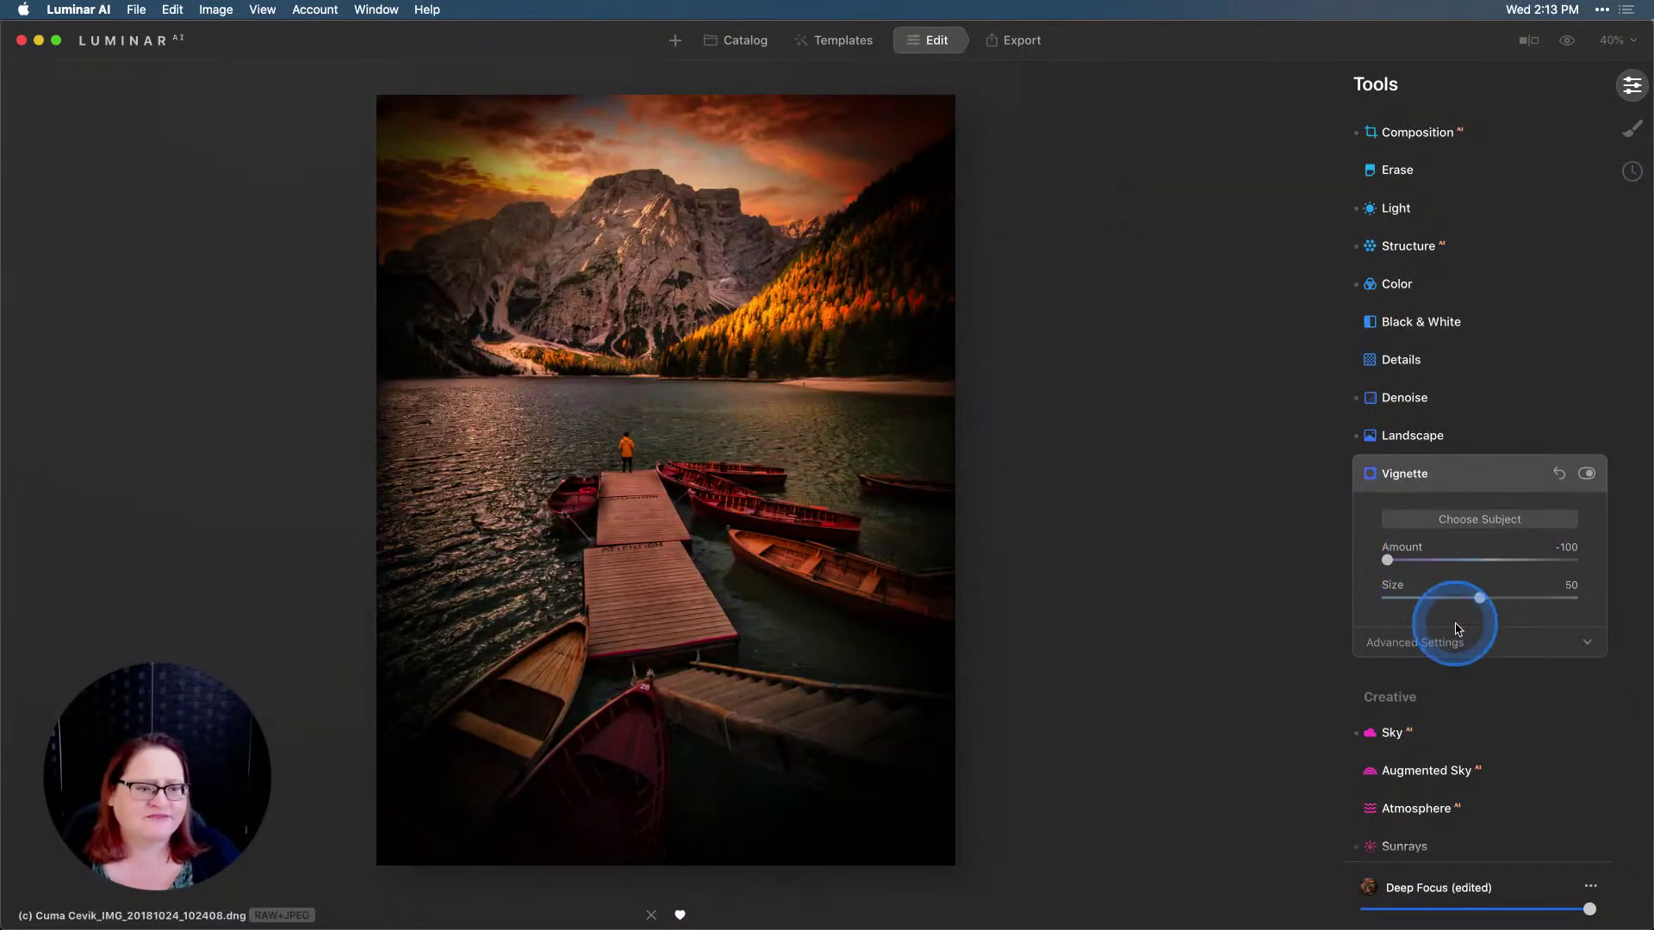
left_click(1447, 652)
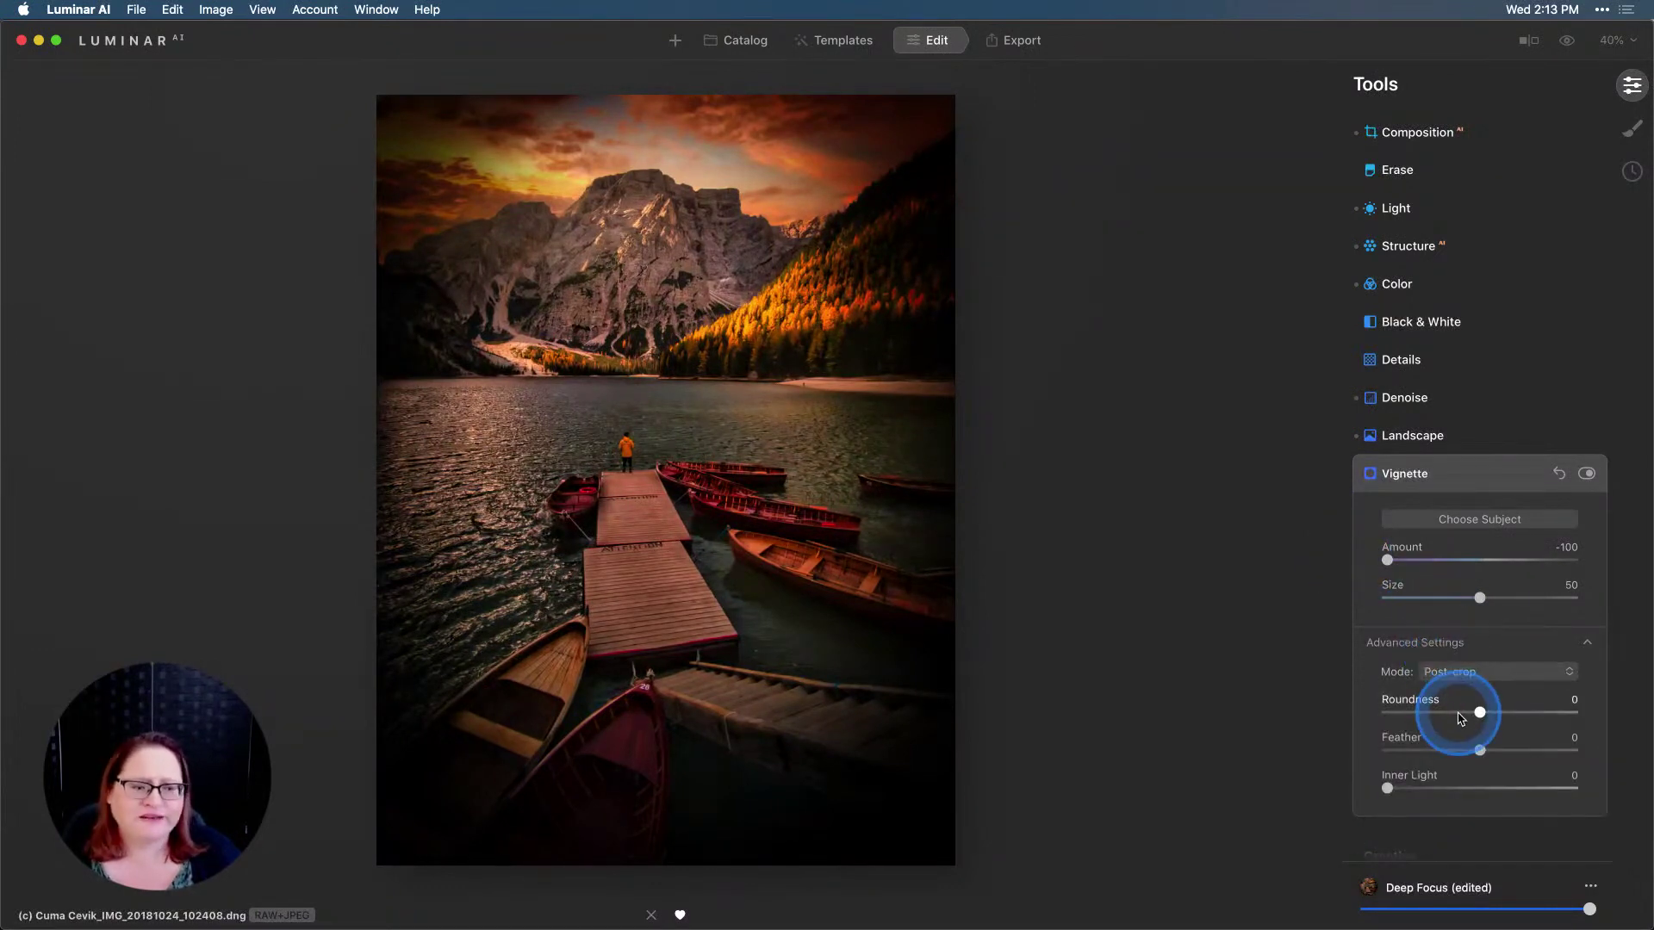
left_click_drag(1479, 752, 1539, 752)
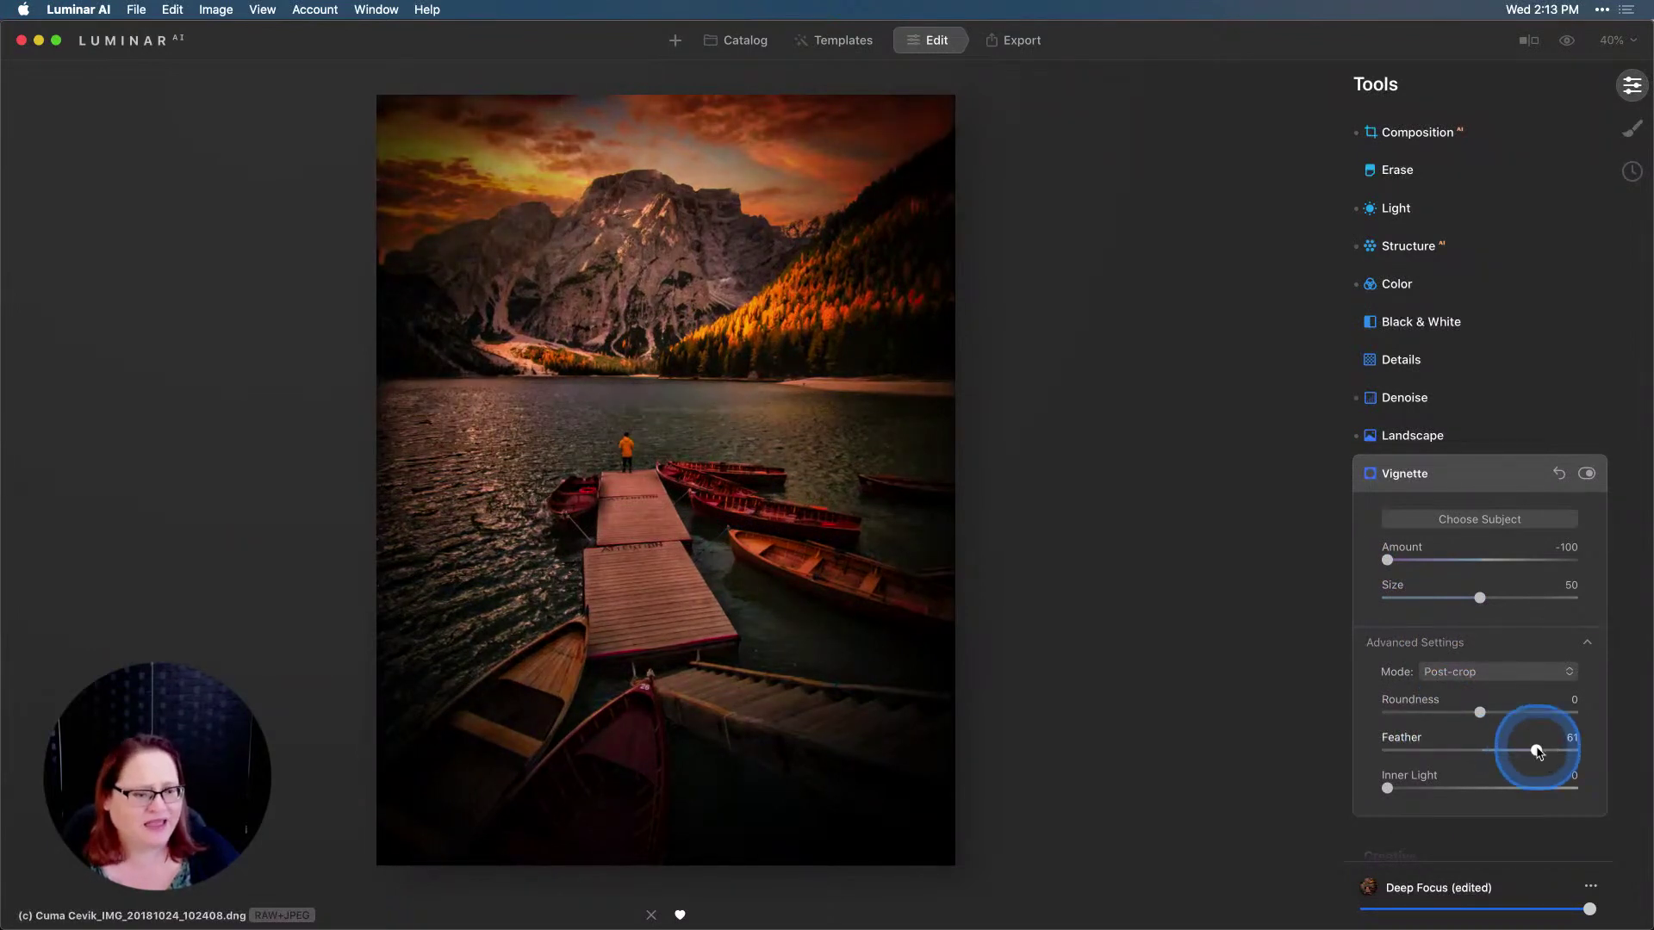
left_click_drag(1389, 791, 1408, 791)
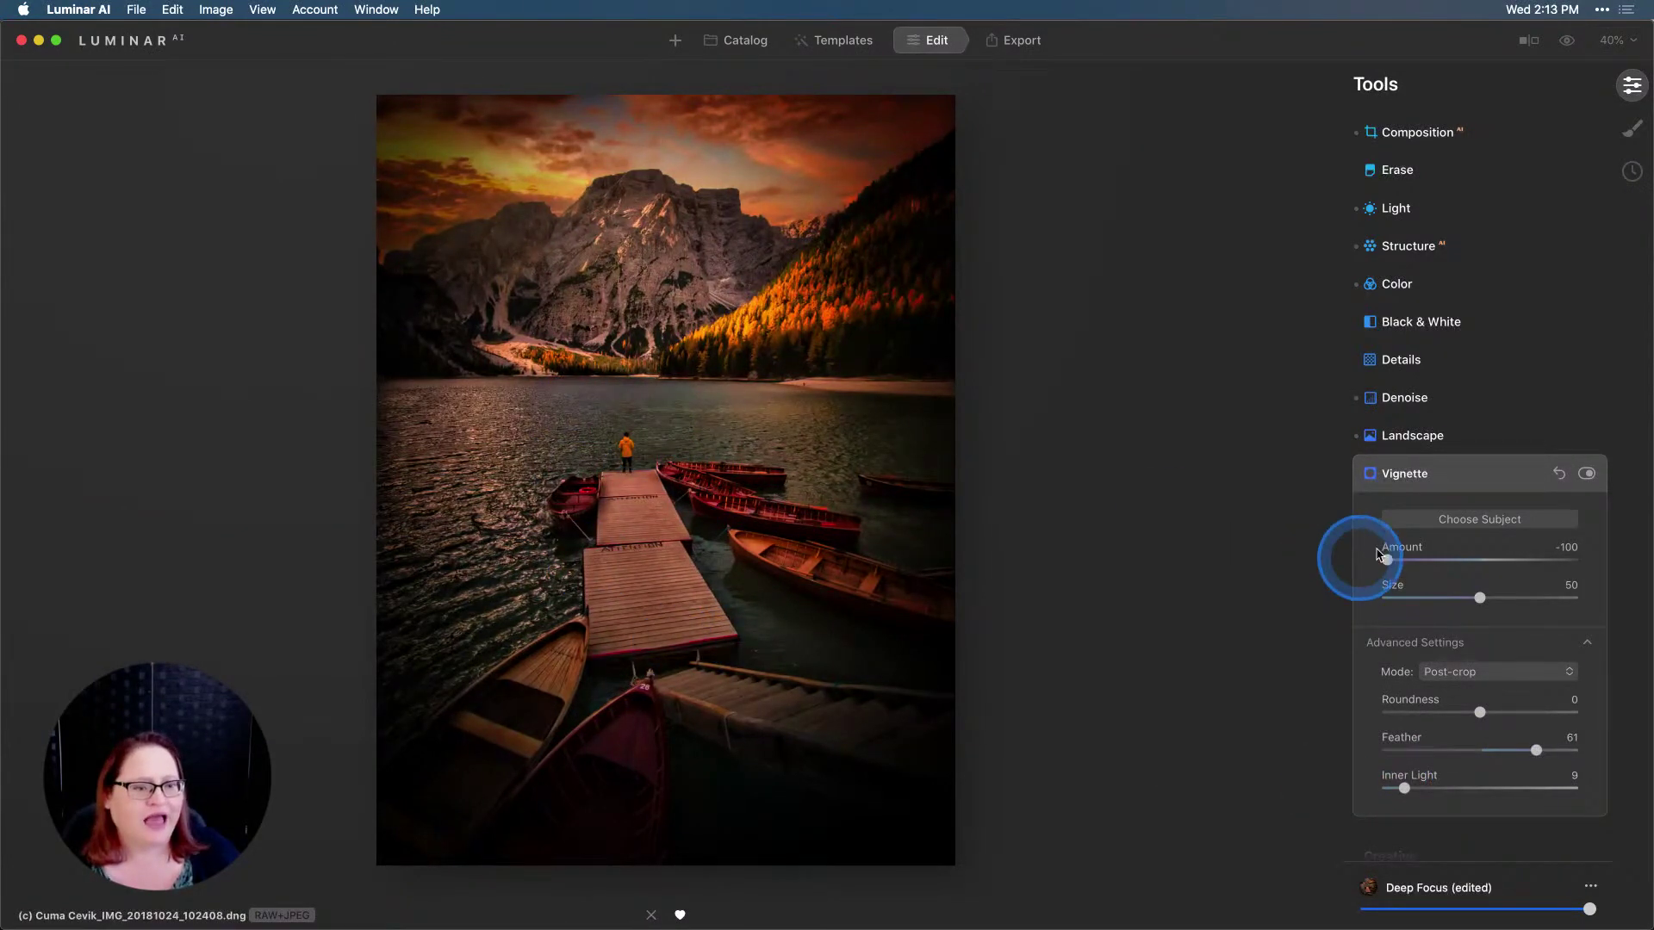
left_click_drag(1388, 561, 1445, 560)
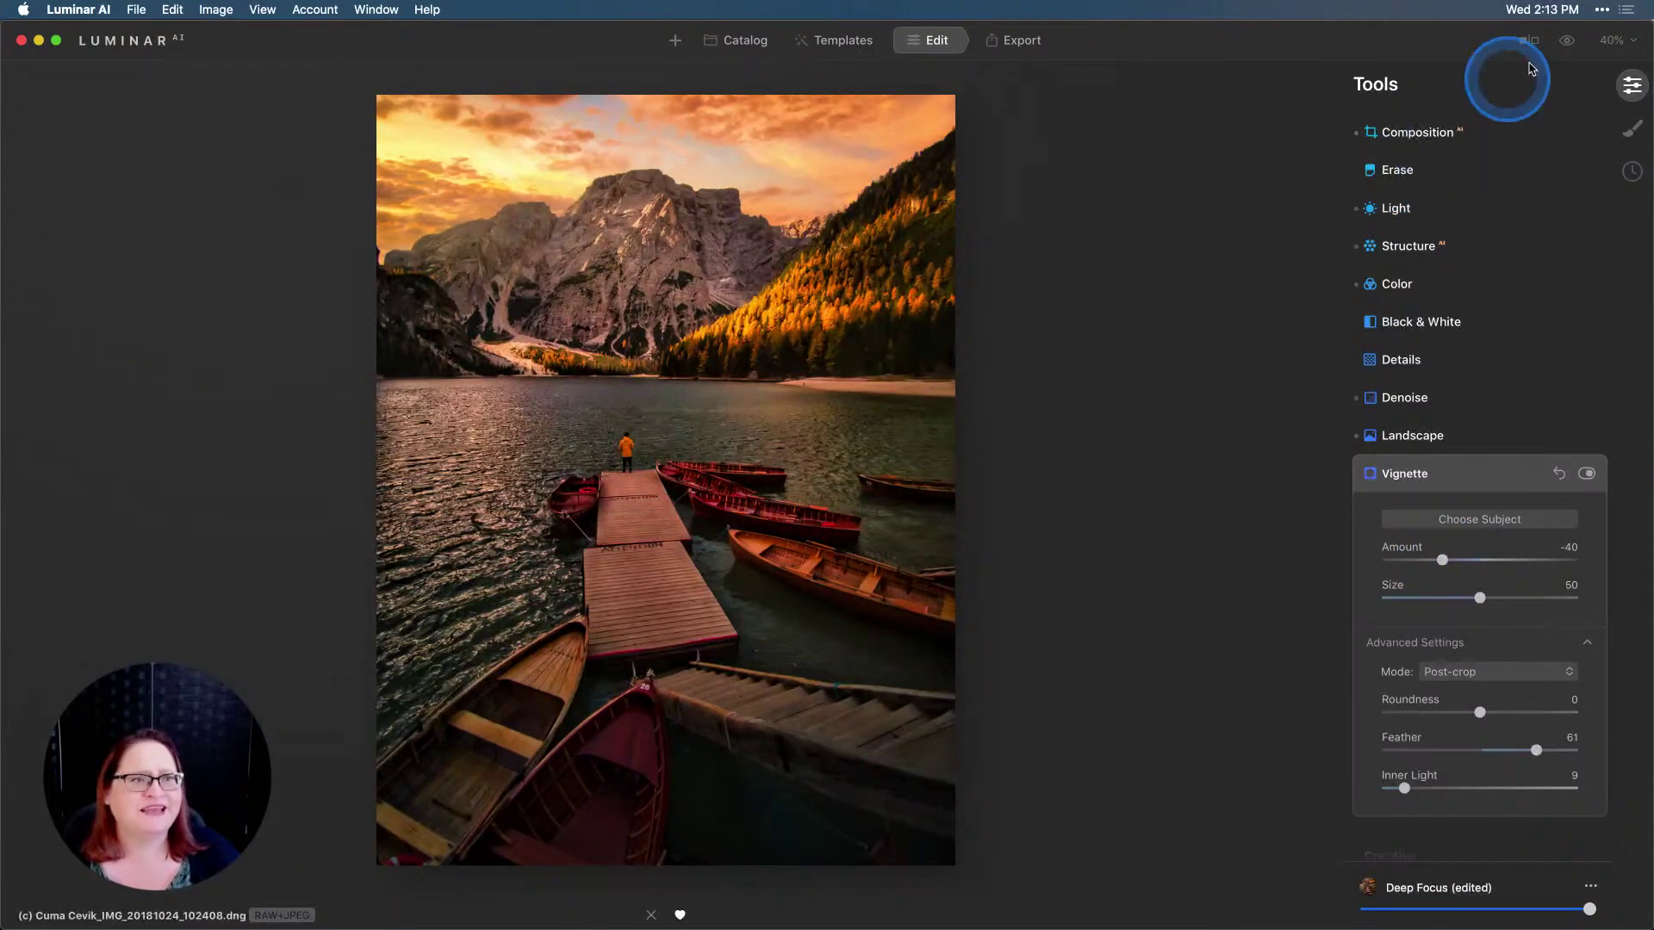
Step: Compare the edited photo with its original version twice, returning to the edited view
left_click(1566, 42)
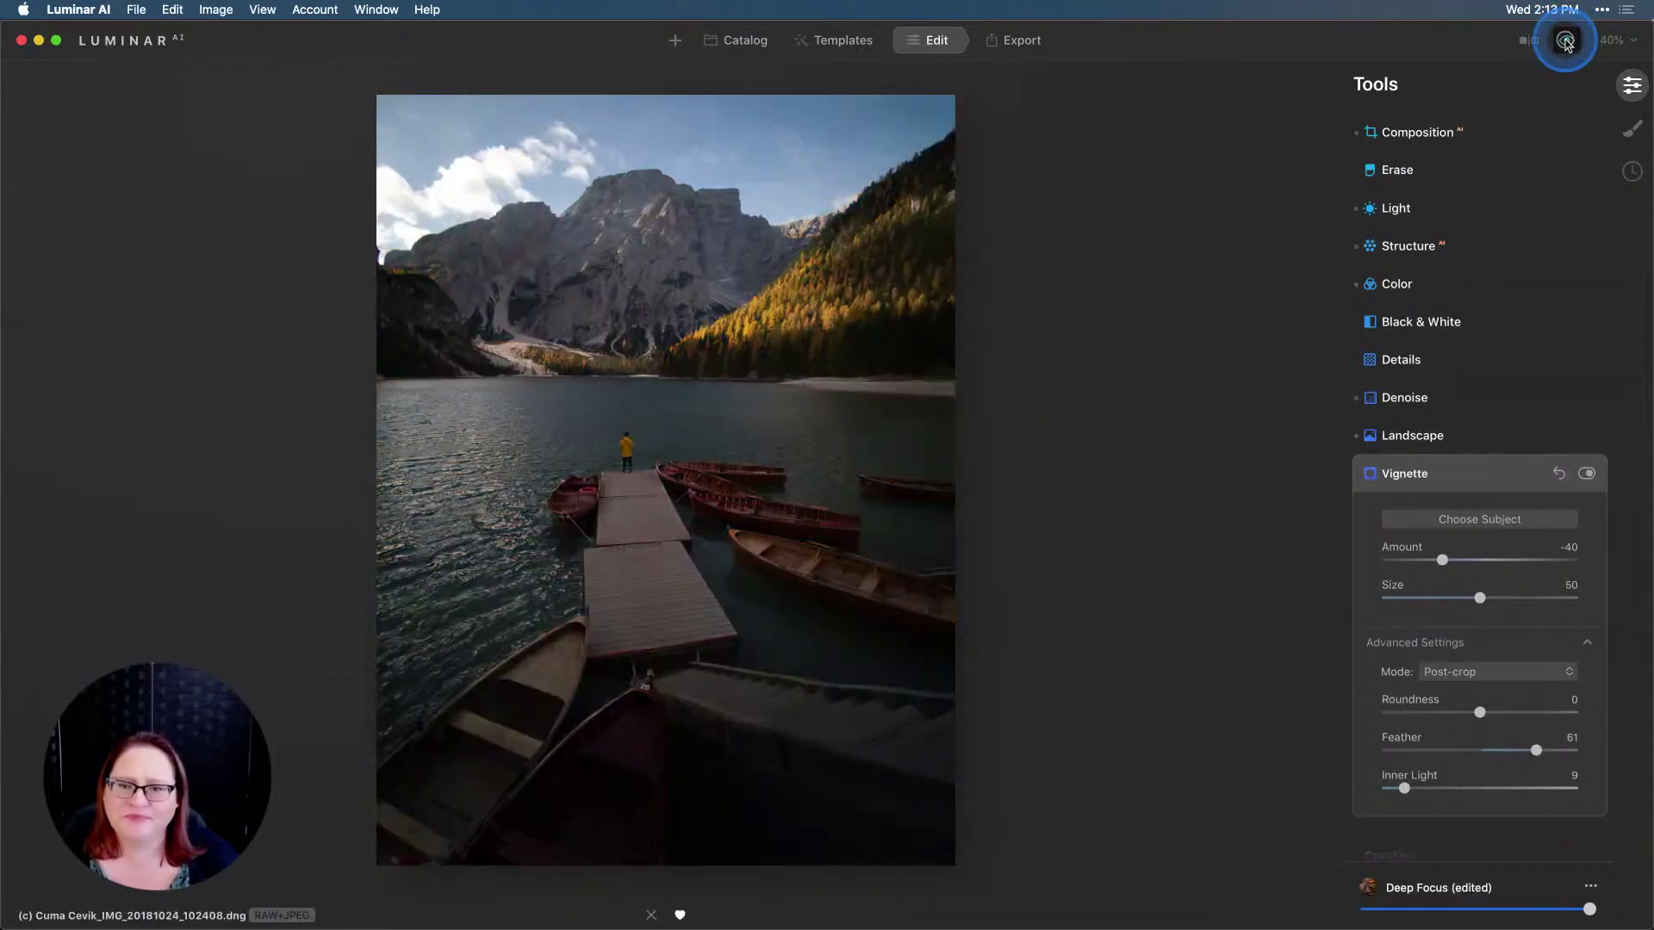
left_click(1567, 42)
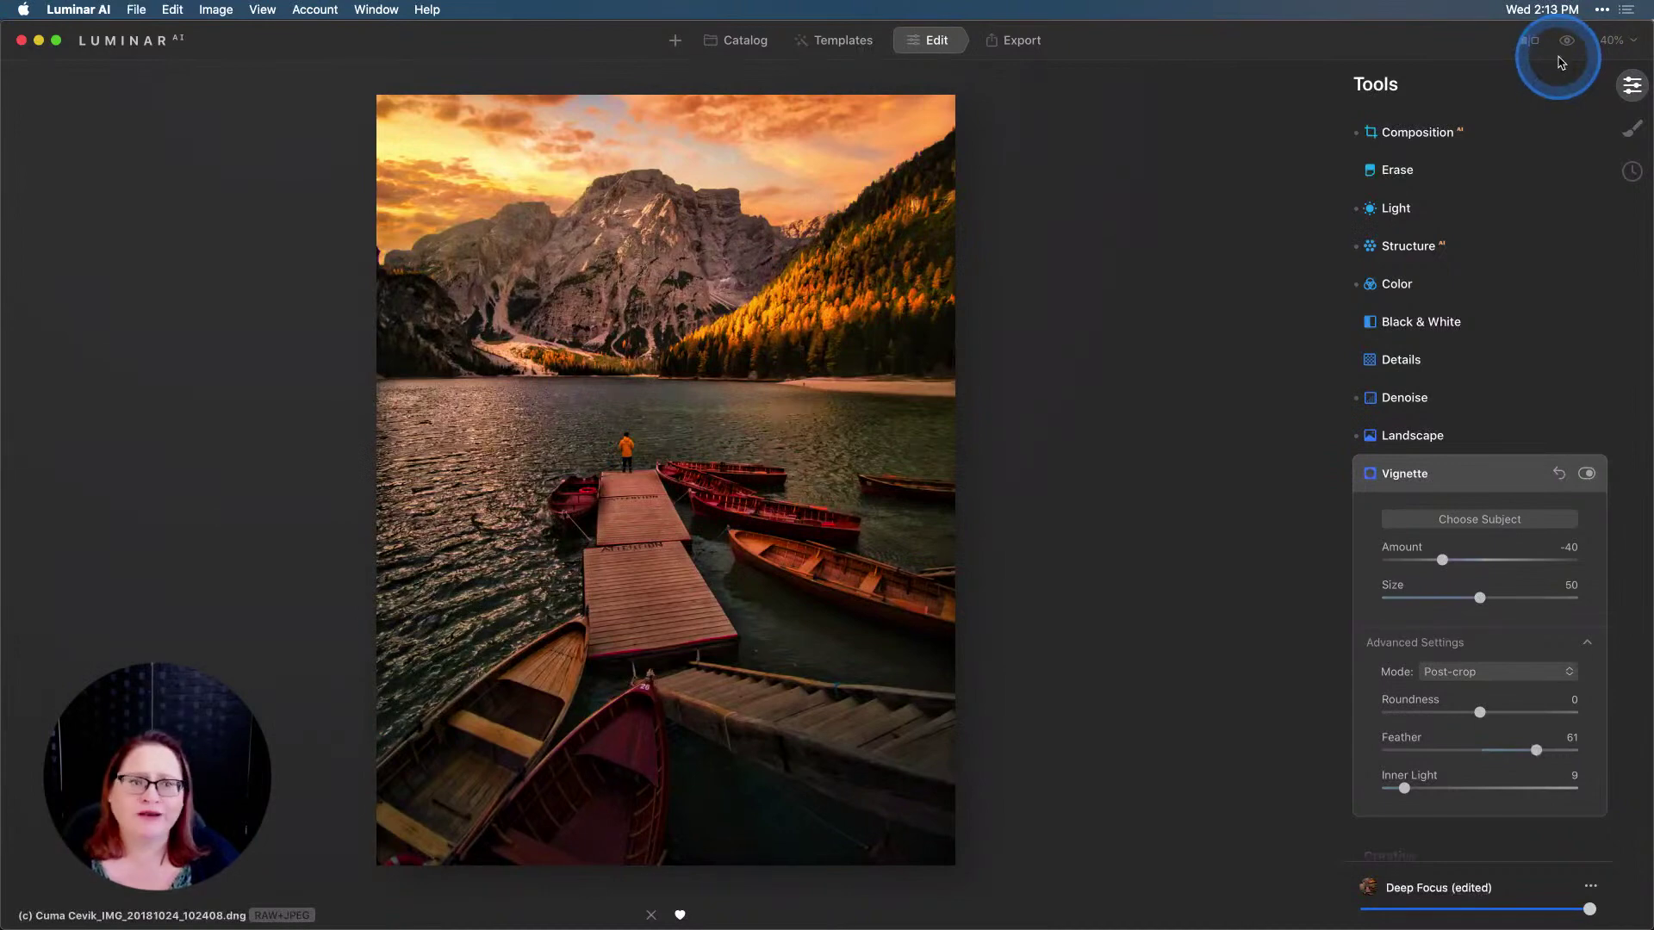
left_click(1567, 43)
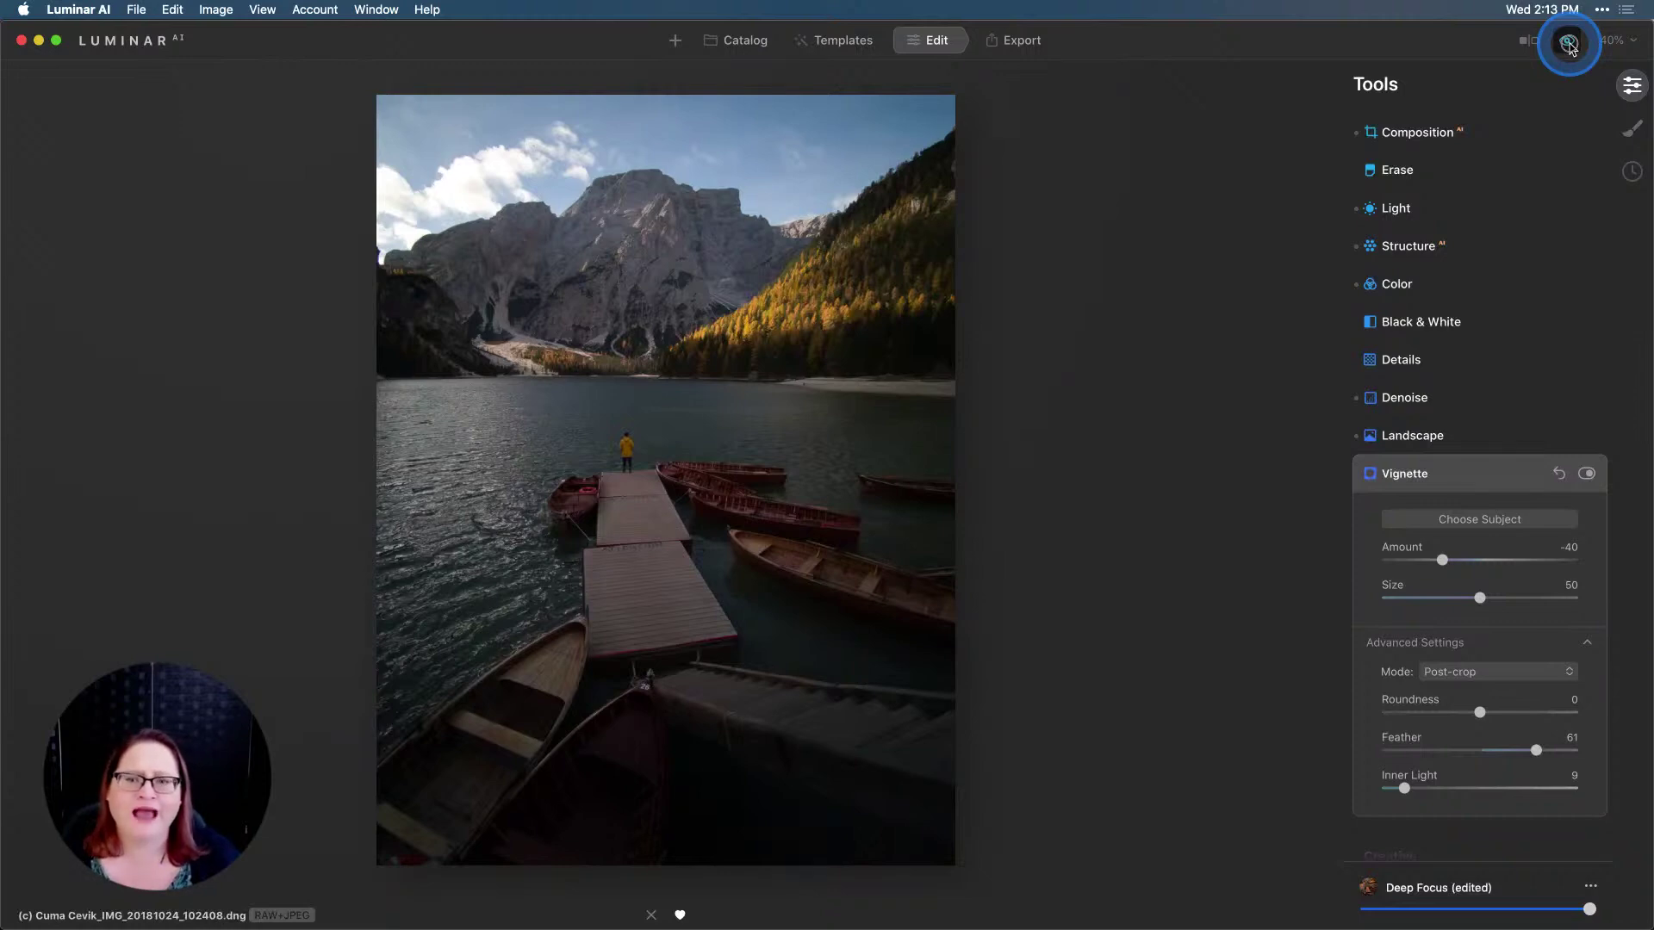
left_click(1568, 43)
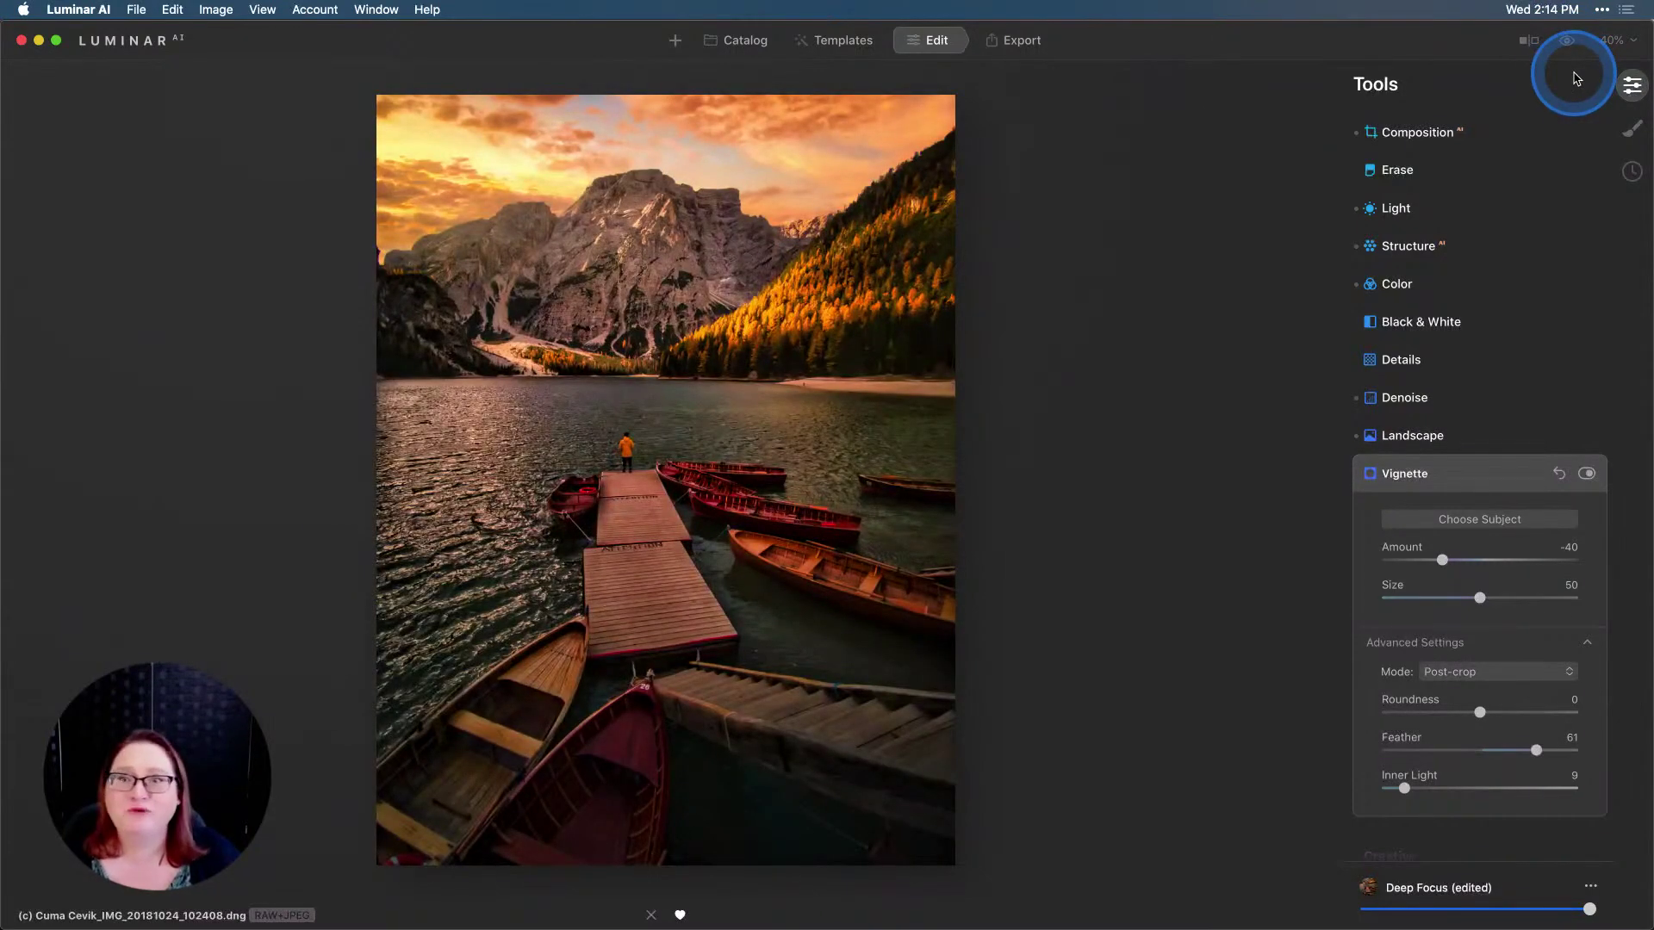
left_click(1569, 82)
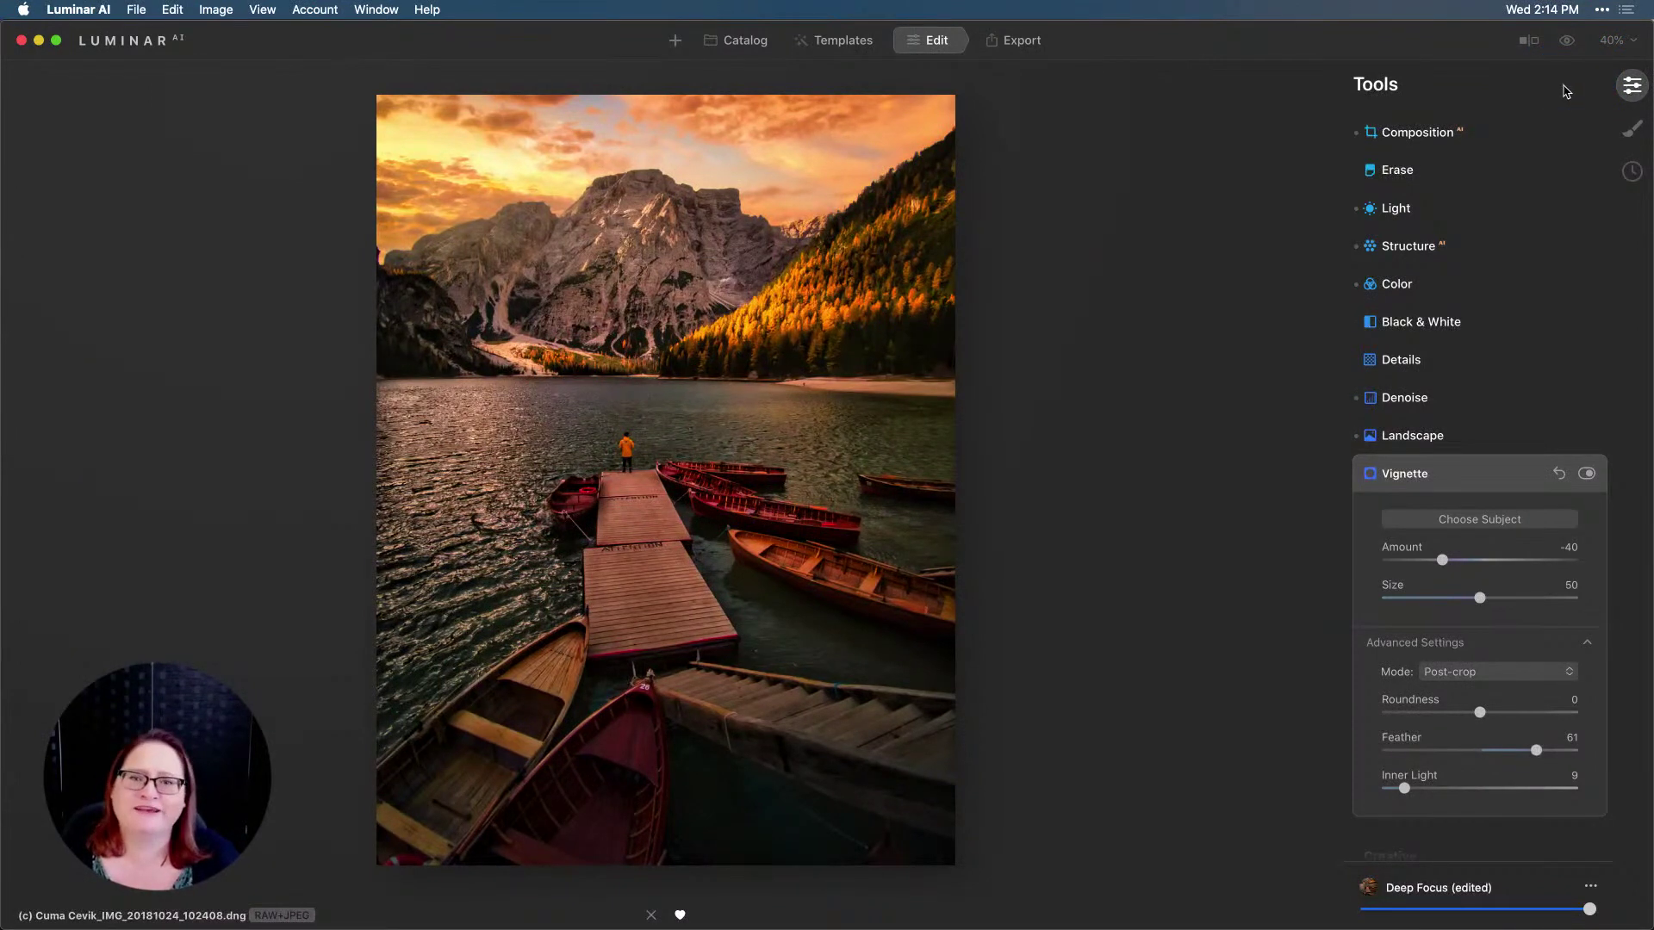
left_click(1569, 82)
left_click(1570, 89)
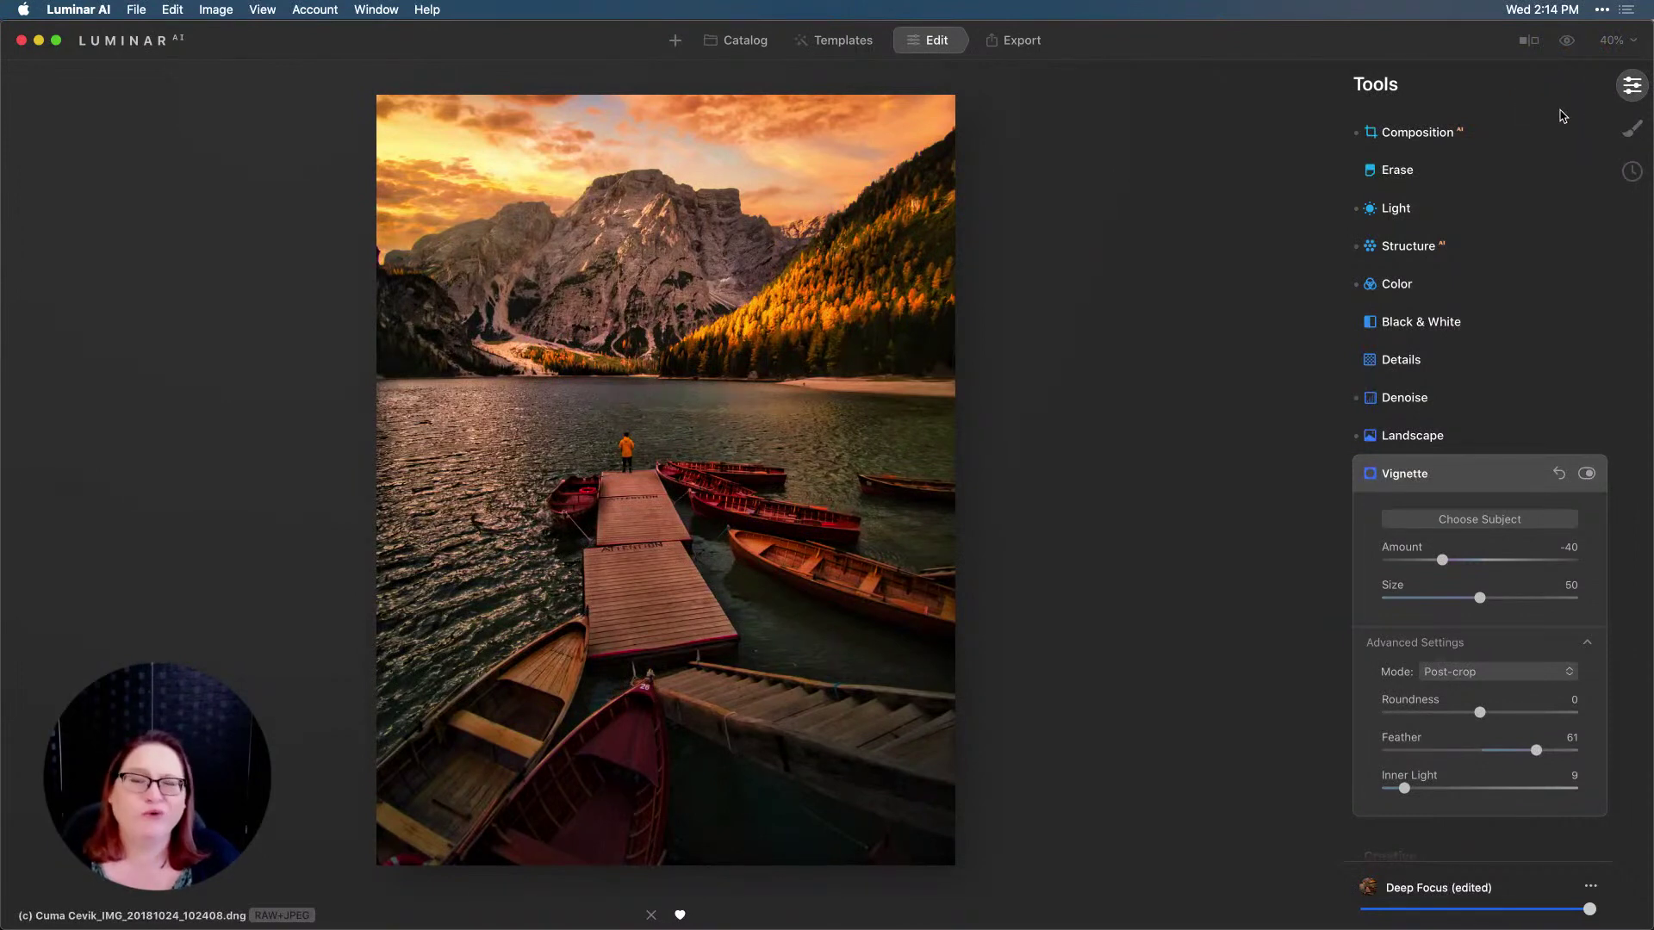
left_click(1561, 112)
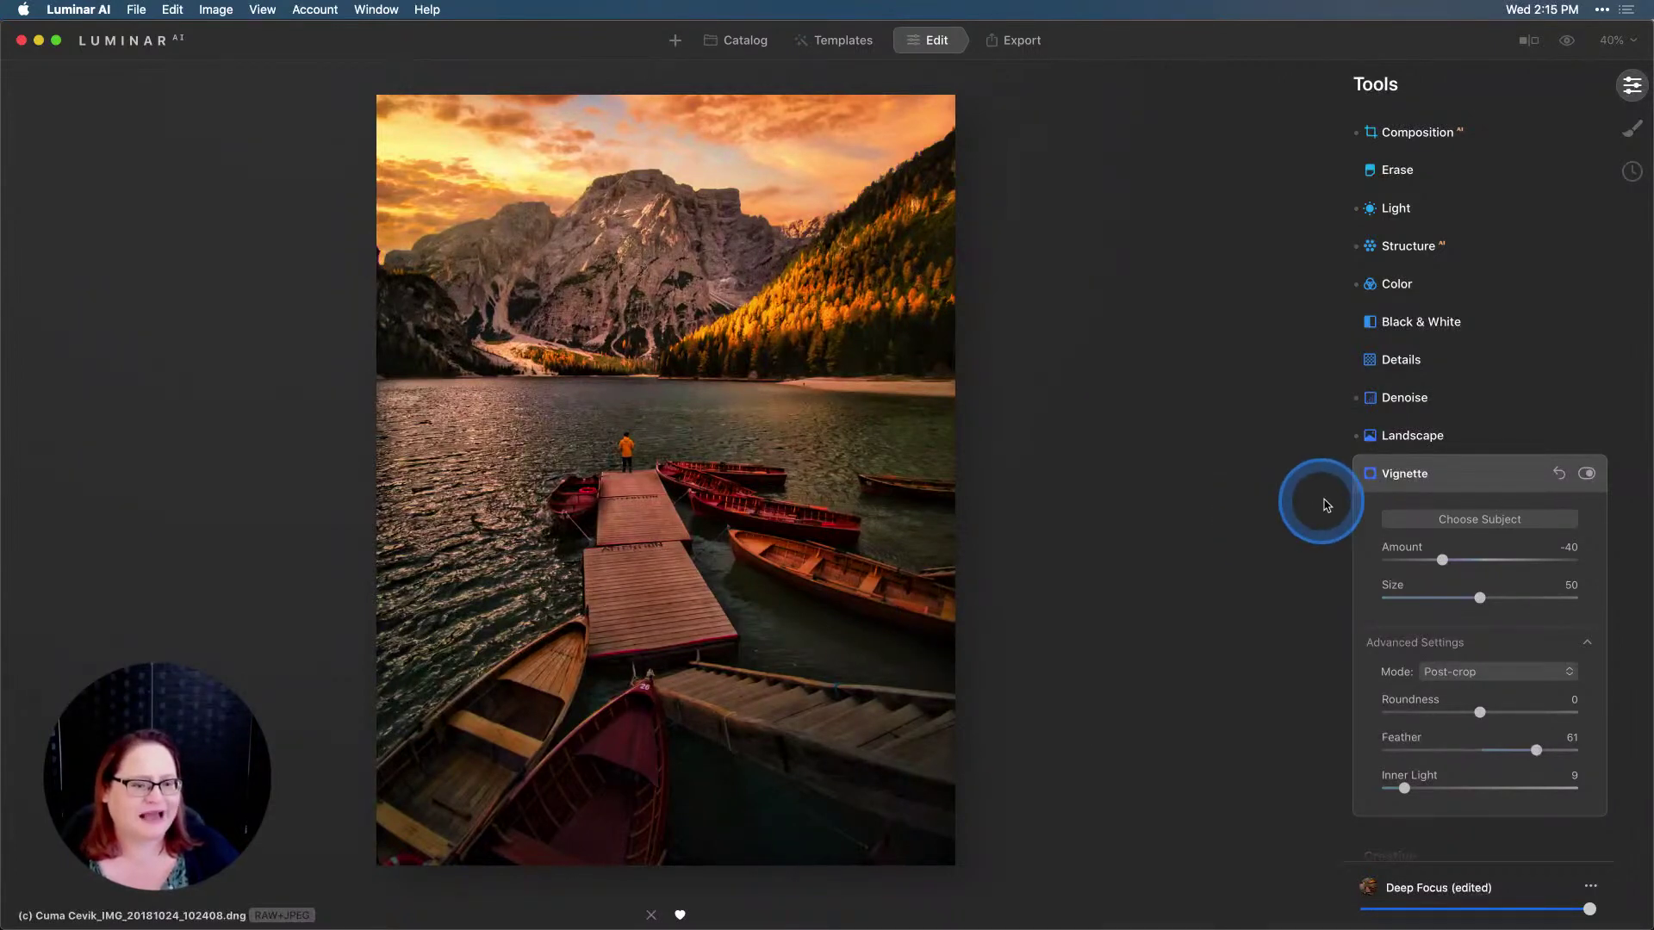
Step: Reopen the Sky tool and review its Close Gaps, Sky Local, masking and Relight Scene controls
scroll(1388, 517, "down", 4)
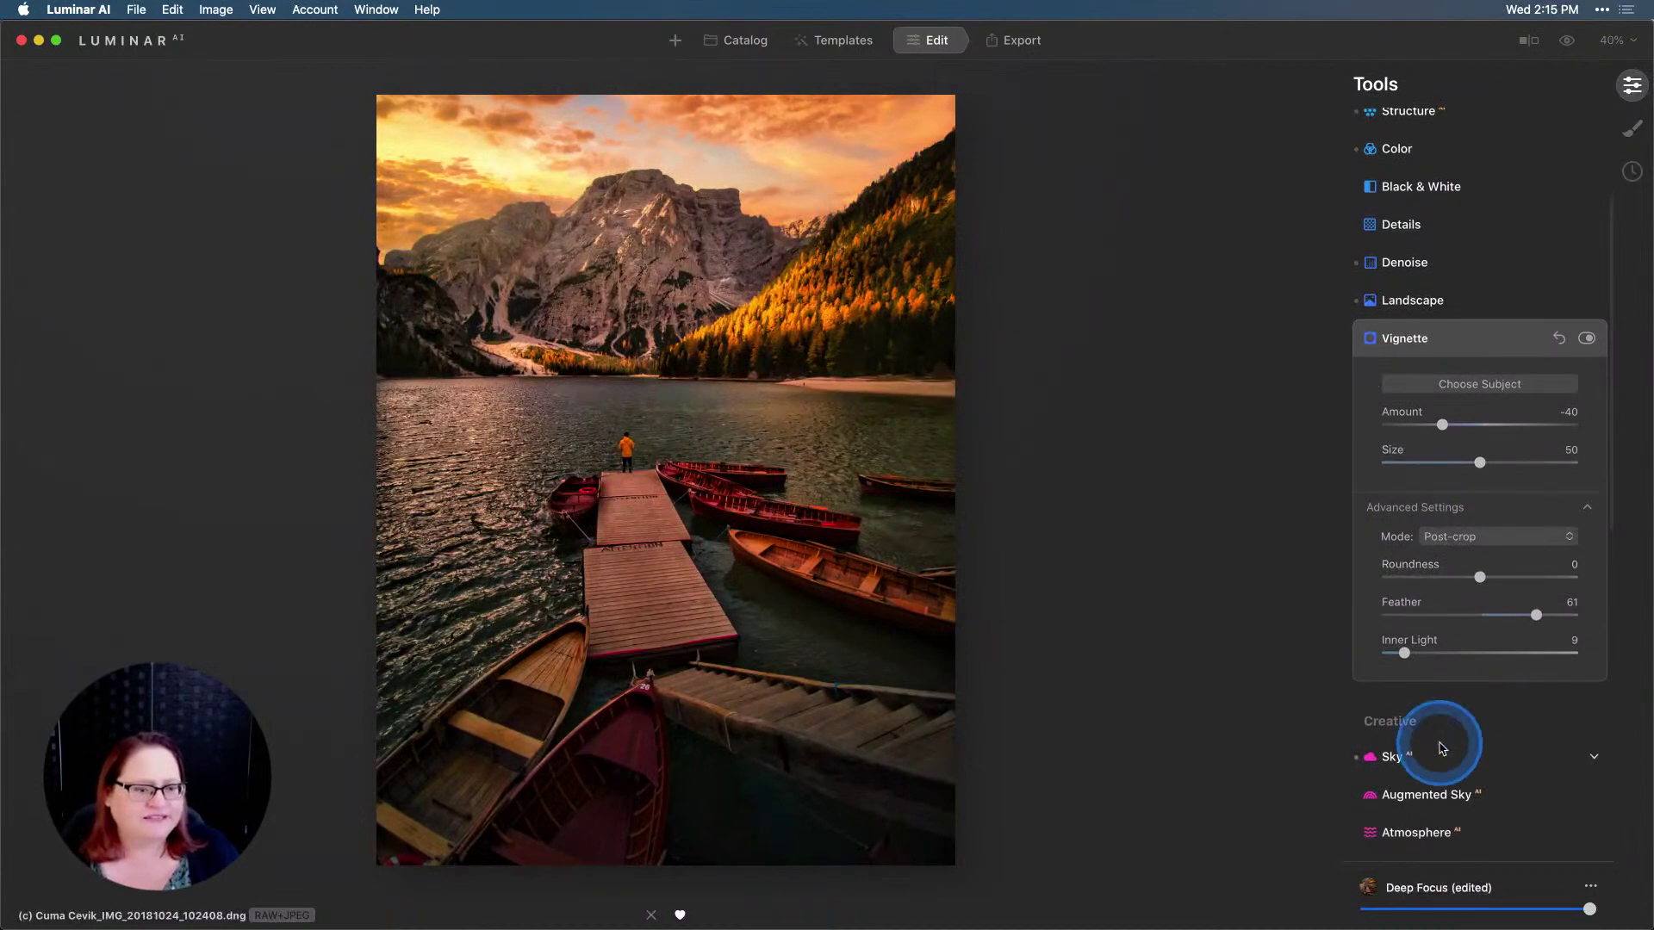
left_click(1427, 762)
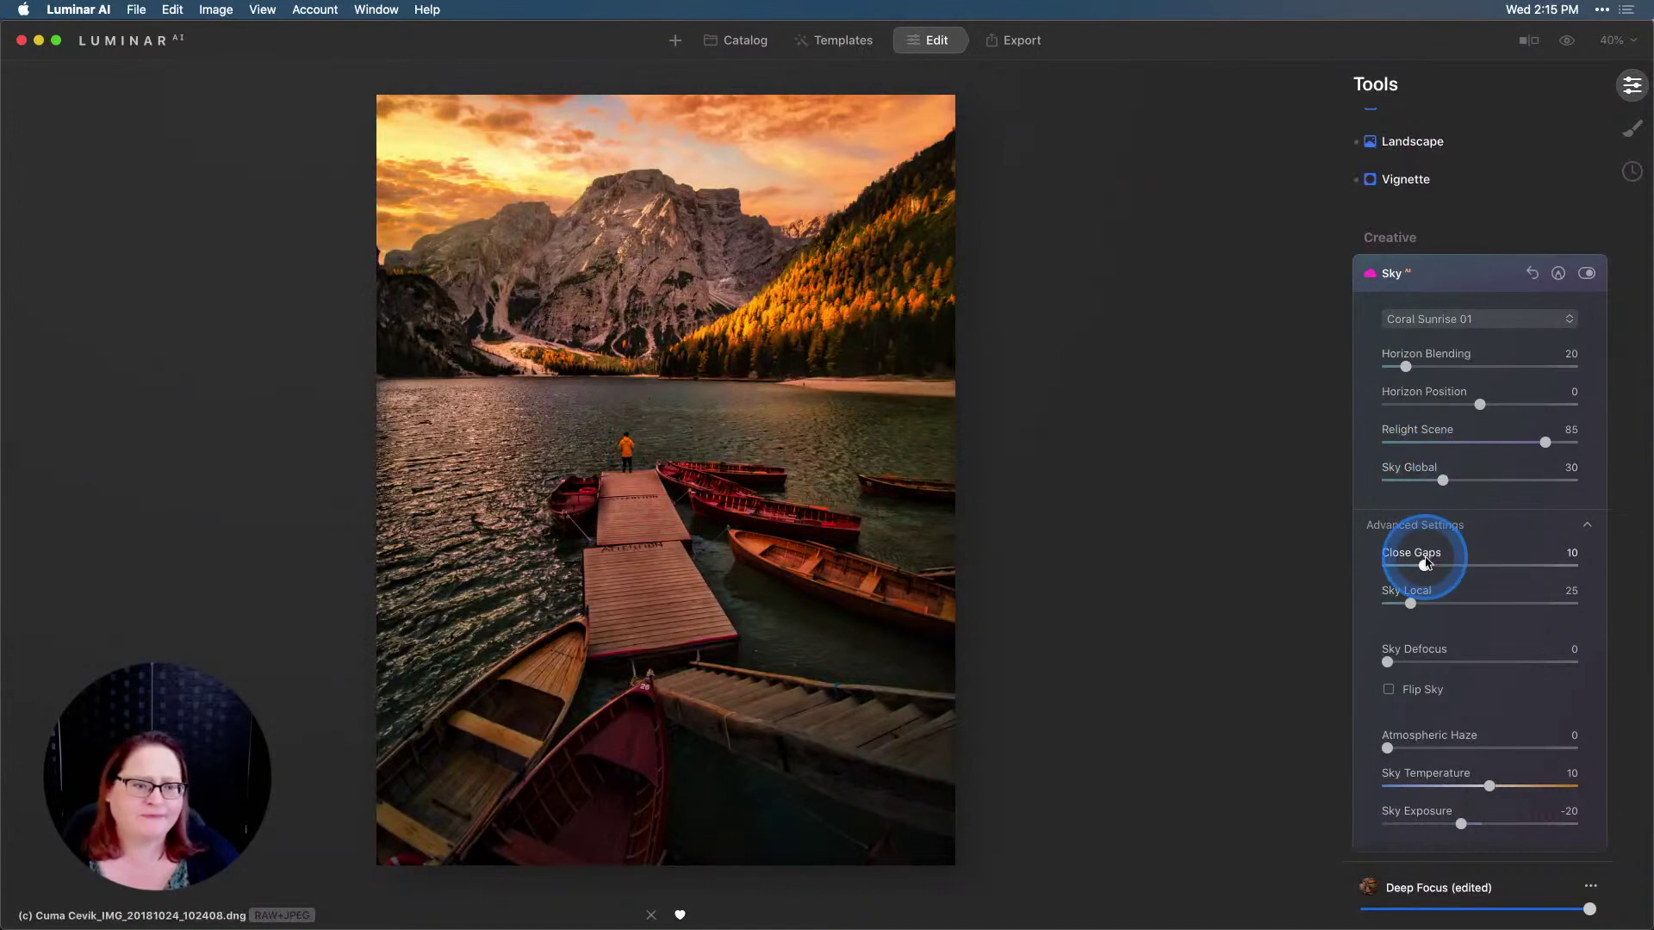
left_click(1411, 603)
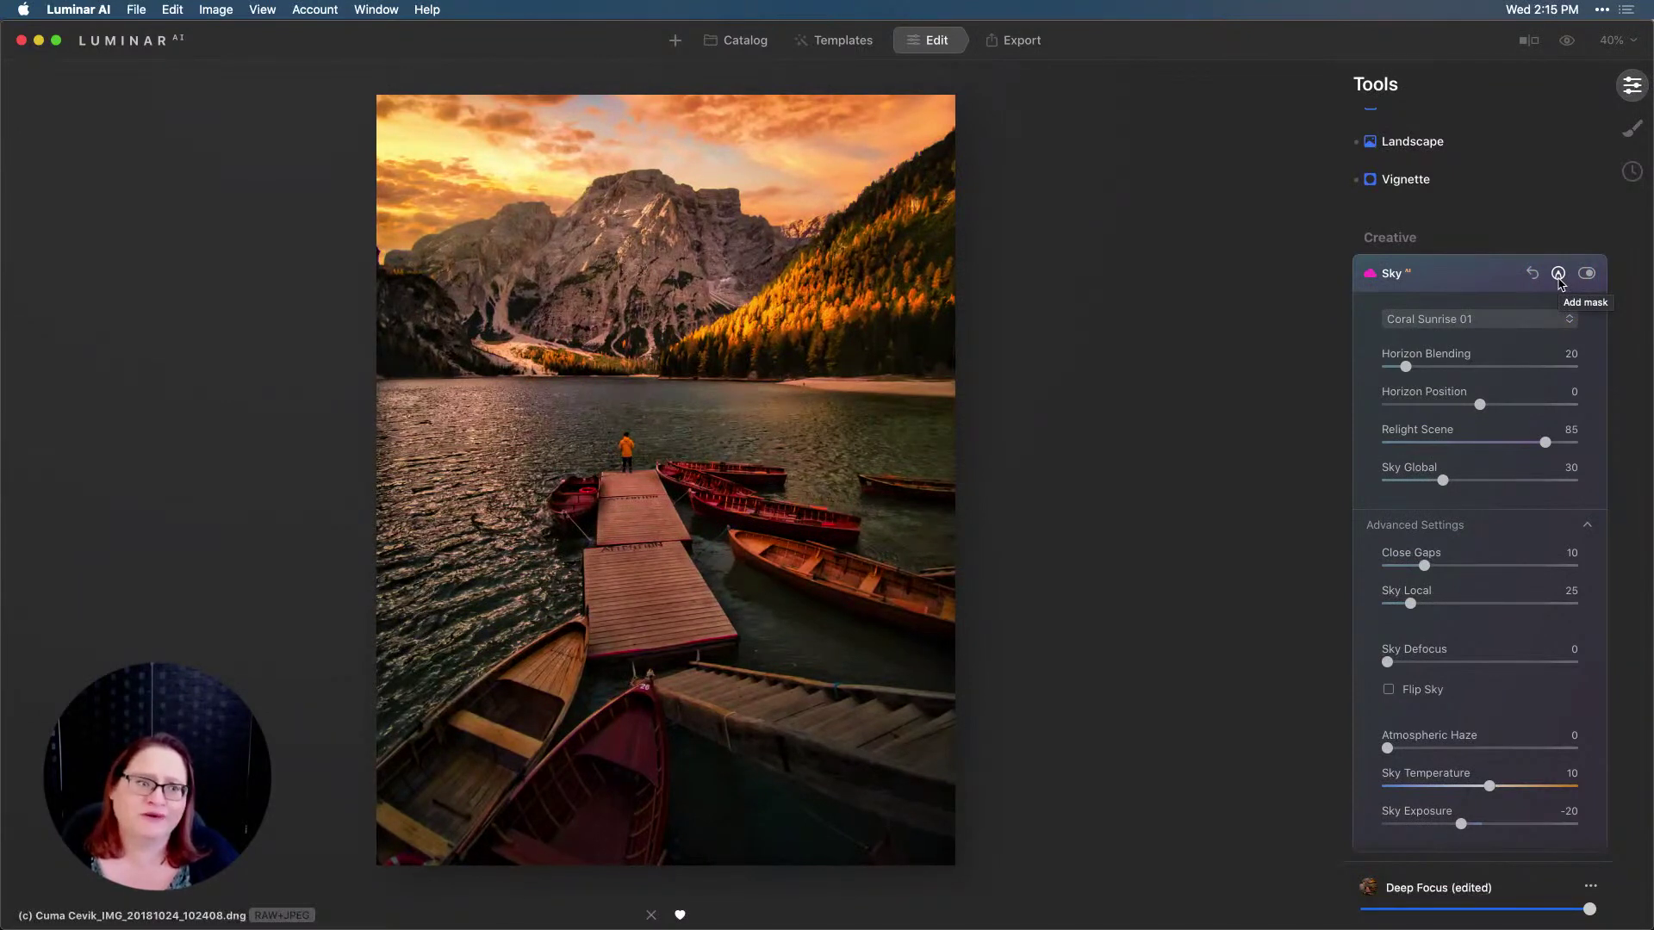
left_click(1468, 442)
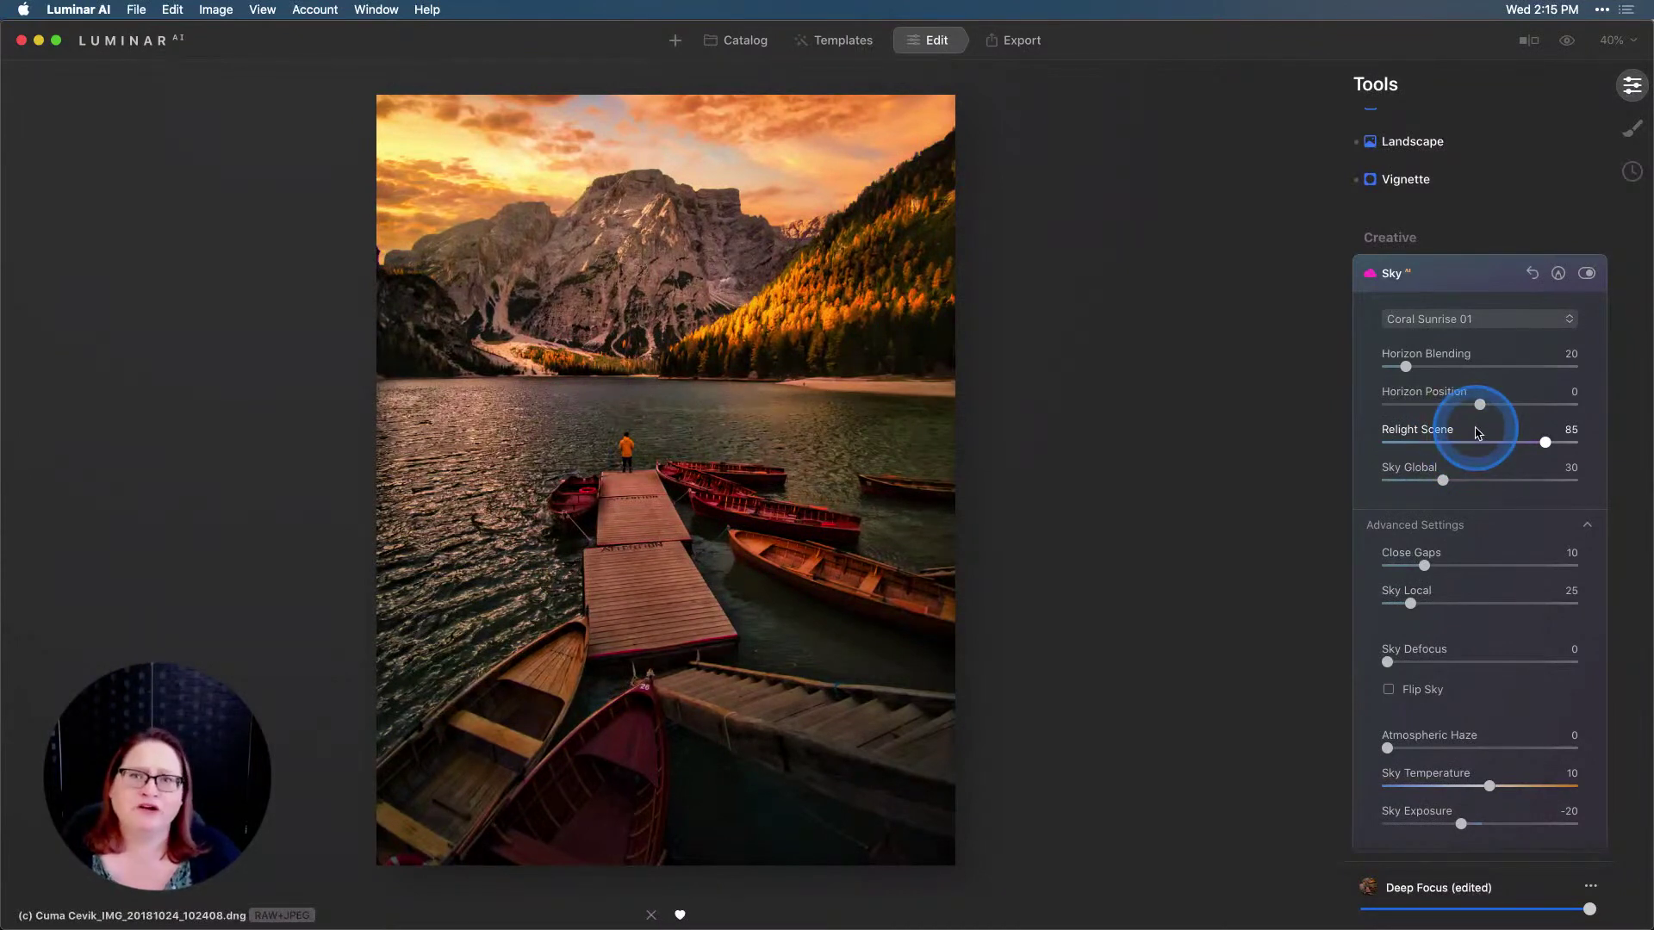